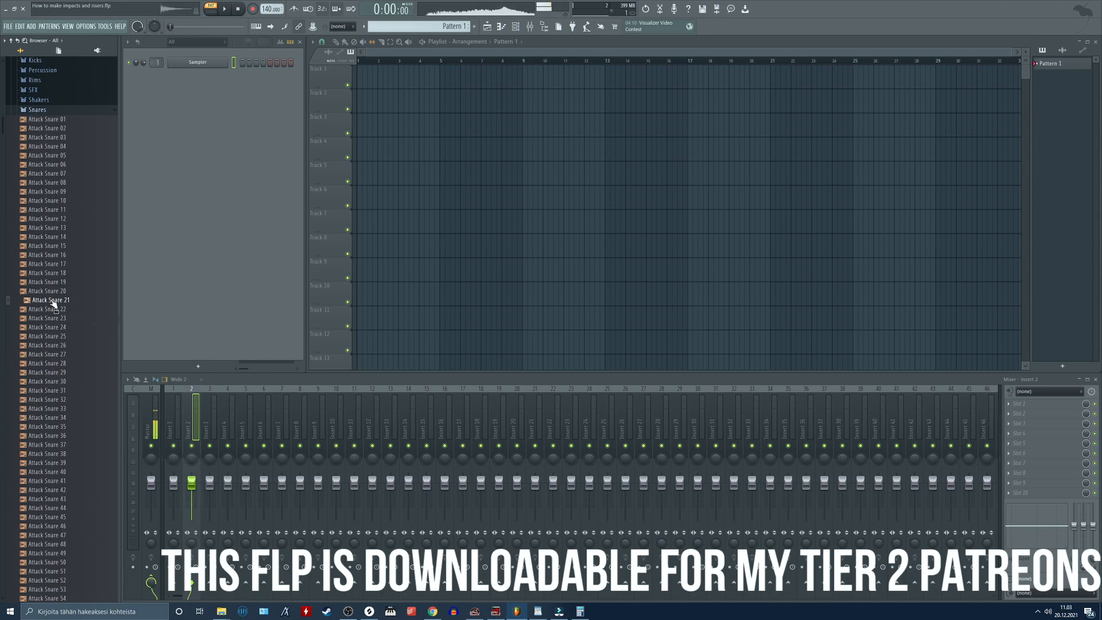
Place the Attack Snare 21 sample on the first playlist track as an audio track linked to mixer track 2
drag(48, 304, 324, 79)
click(528, 326)
click(265, 67)
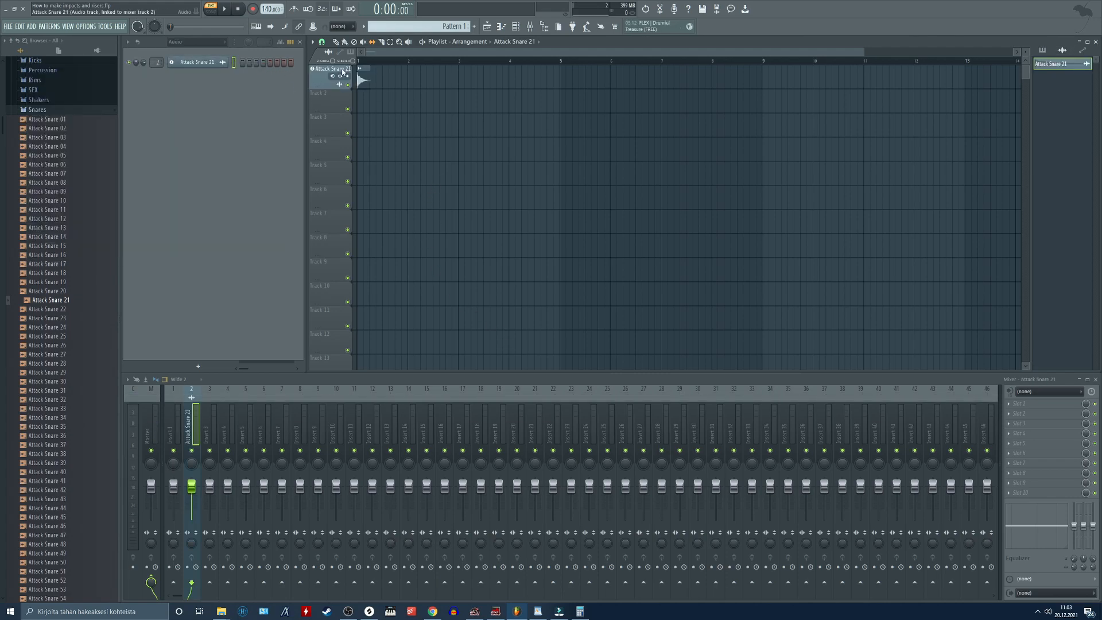
Load Fruity Parametric EQ 2, Fruity Reeverb 2 and Fruity Blood Overdrive into the first three effect slots of the Attack Snare 21 mixer track
click(1021, 403)
click(901, 221)
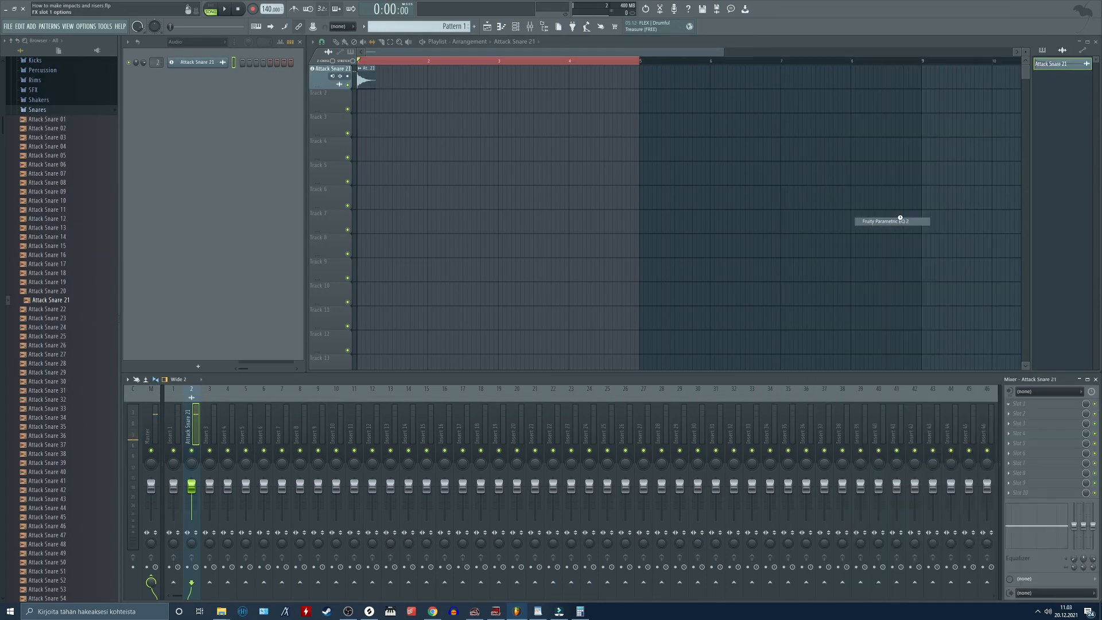
click(1021, 413)
click(827, 134)
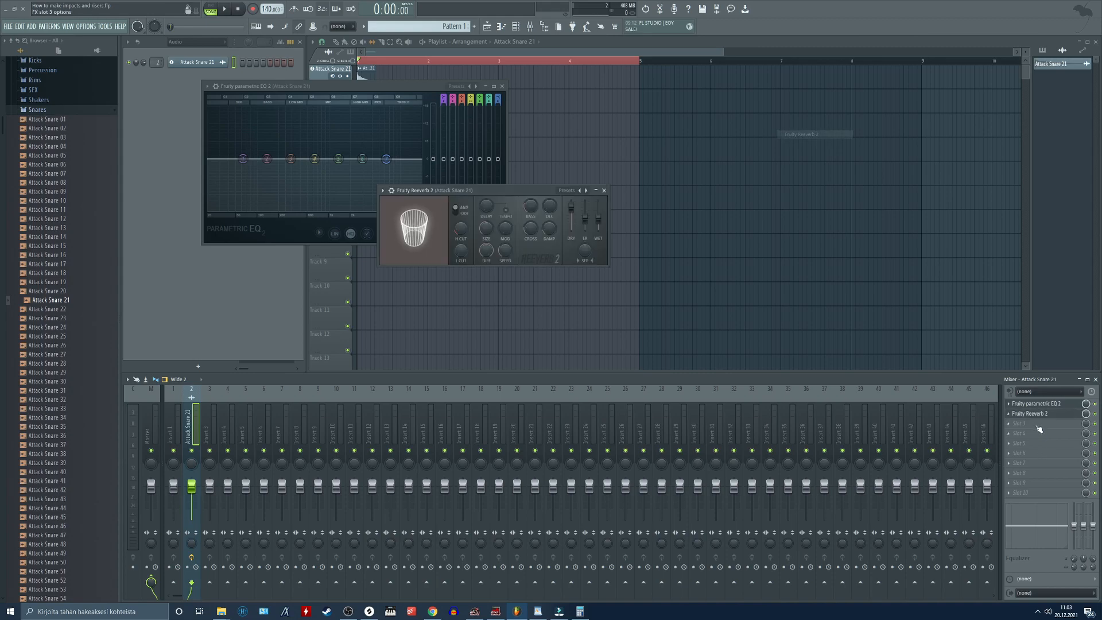
click(1021, 423)
click(824, 282)
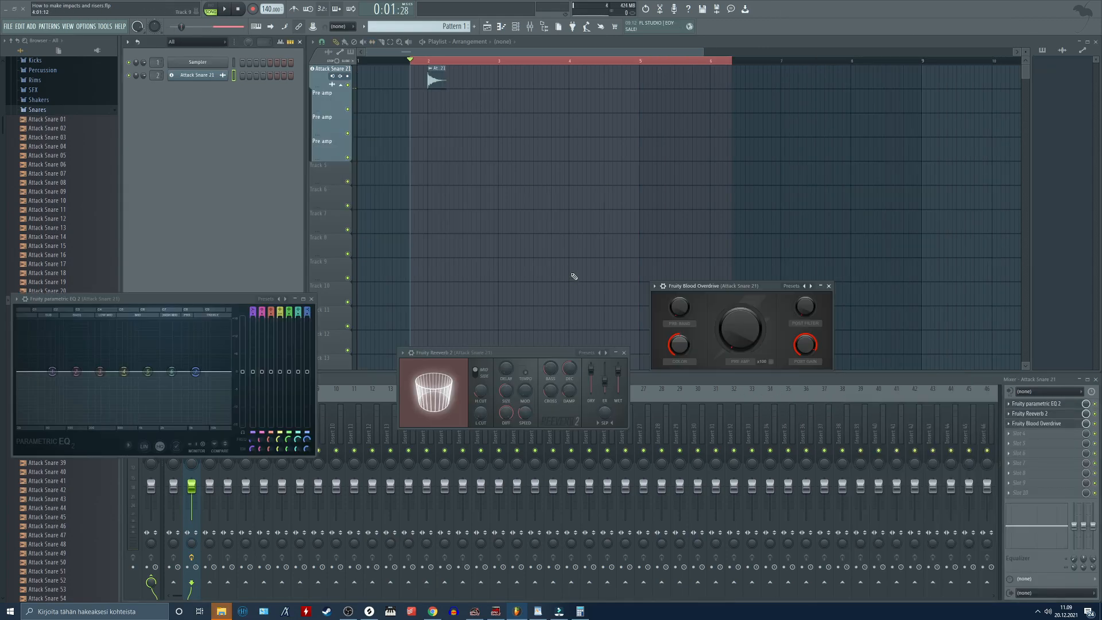
Create an automation clip for Blood Overdrive's Pre amp, raise its end point into a rising ramp, and play it back
right_click(764, 332)
click(770, 394)
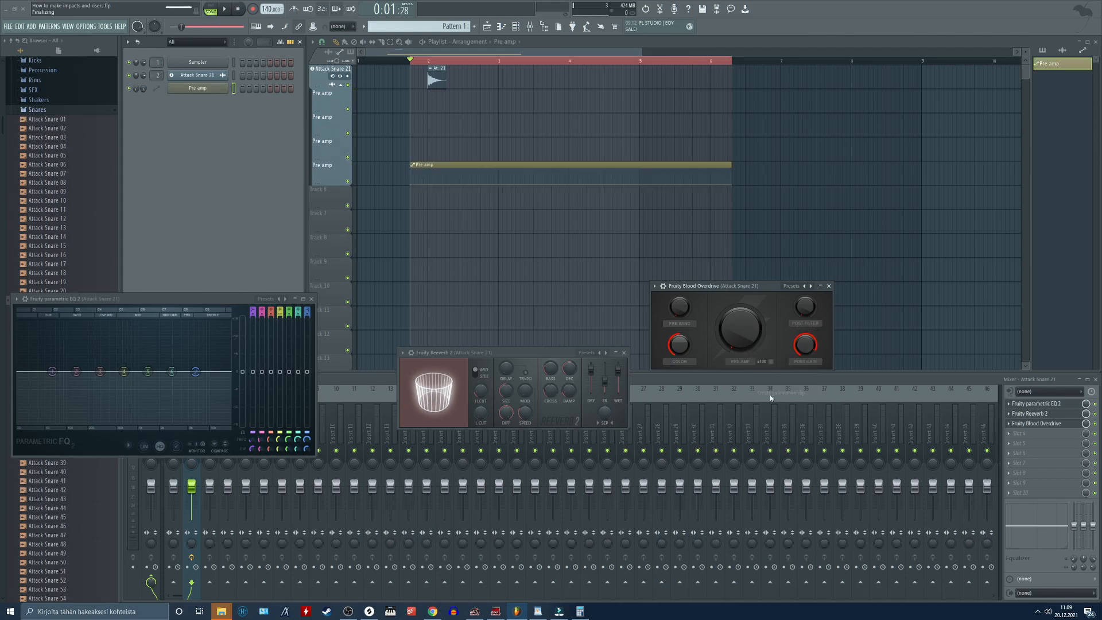
drag(733, 186, 733, 168)
key(space)
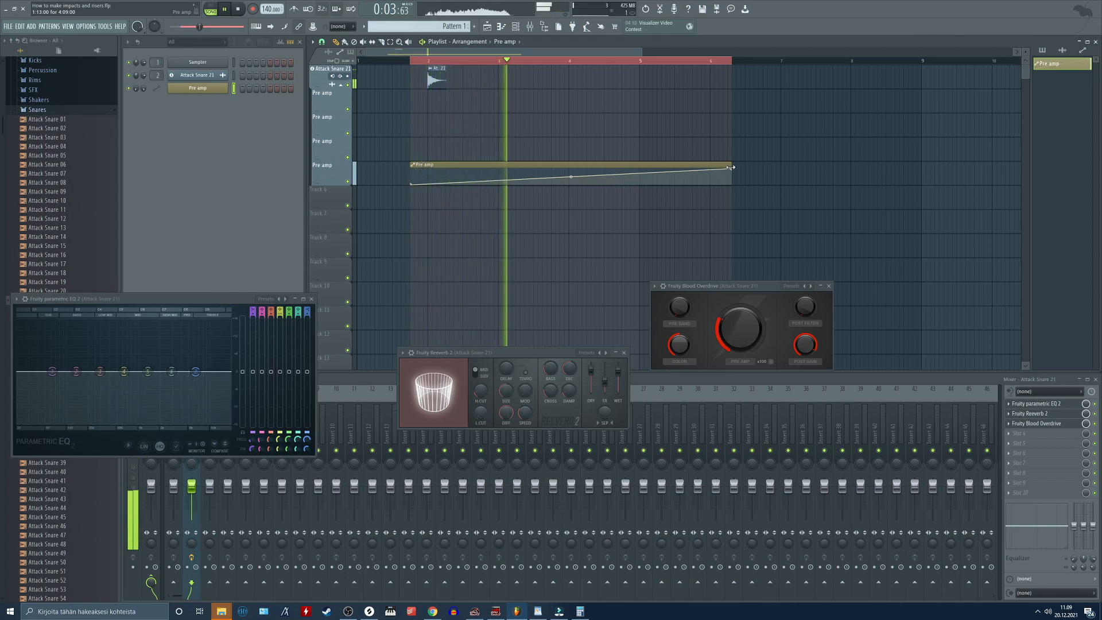
key(space)
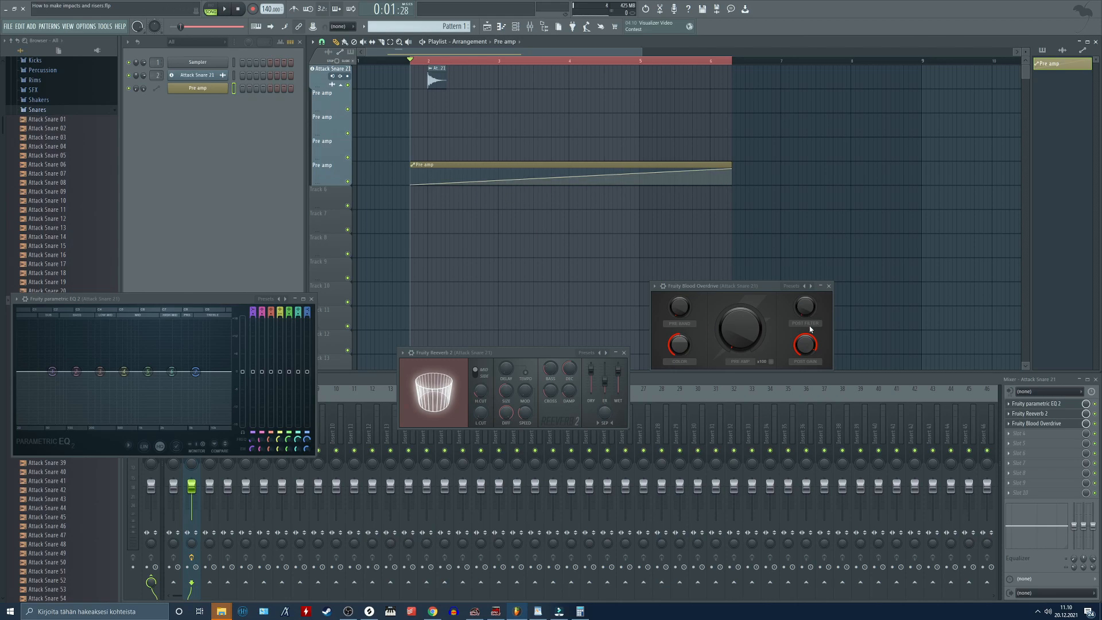
Link Blood Overdrive's Post gain to the Pre amp automation clip with the mapping formula 1-Input+0.5
right_click(806, 349)
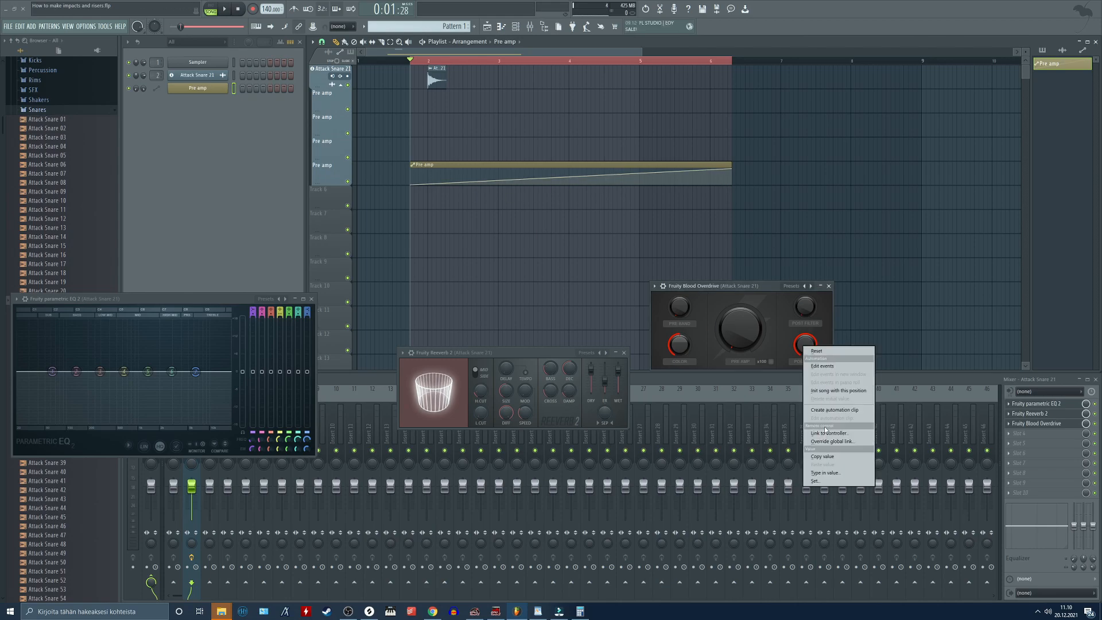
click(850, 434)
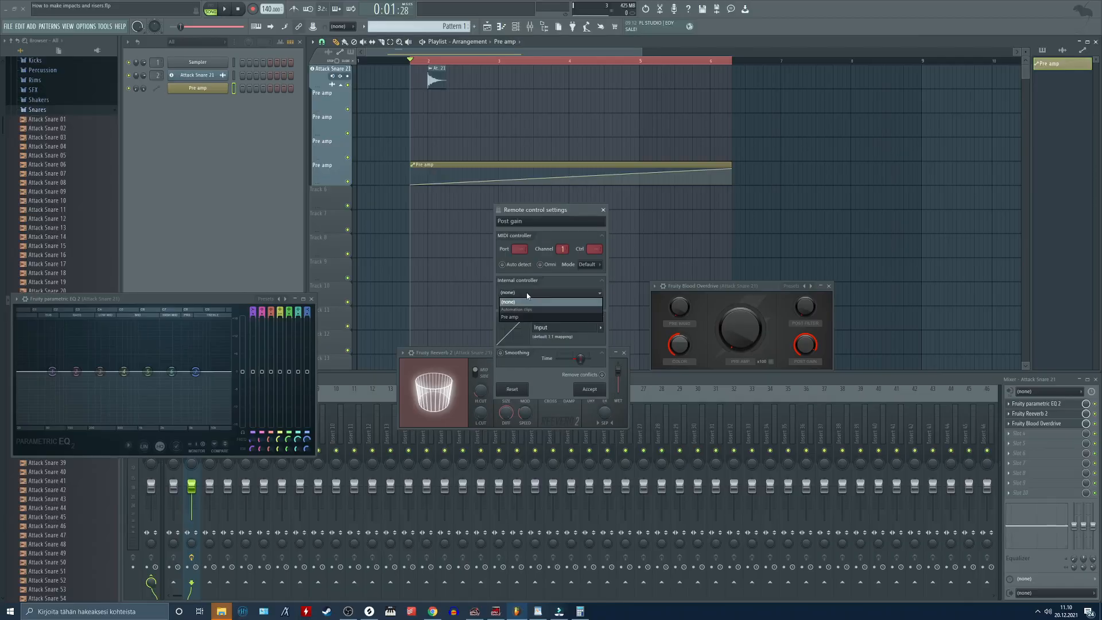
click(495, 261)
click(519, 317)
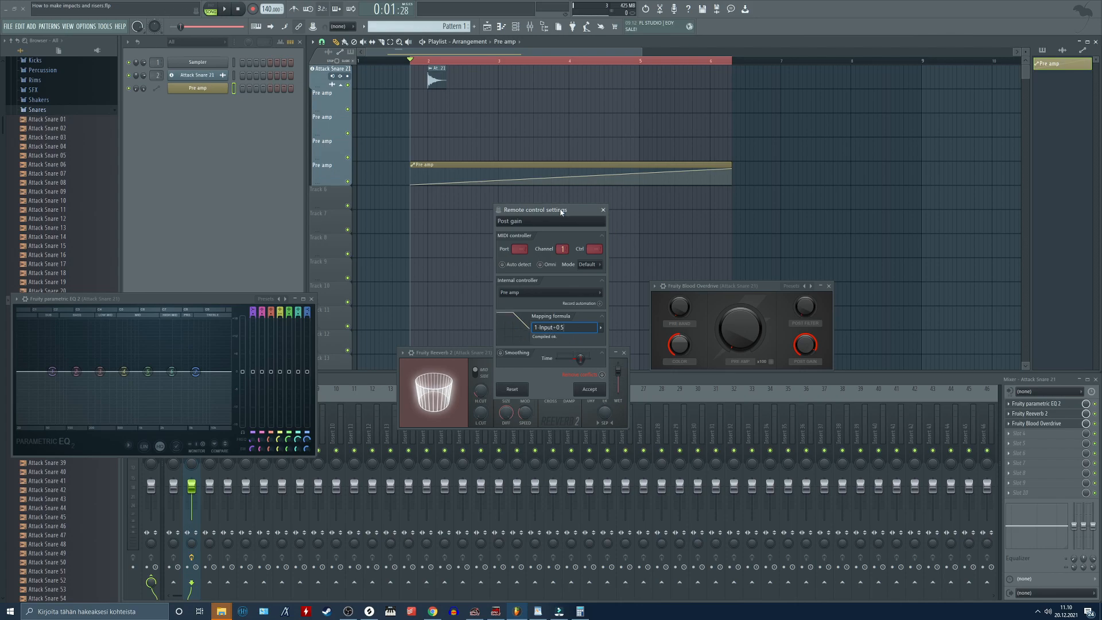
drag(561, 211, 386, 241)
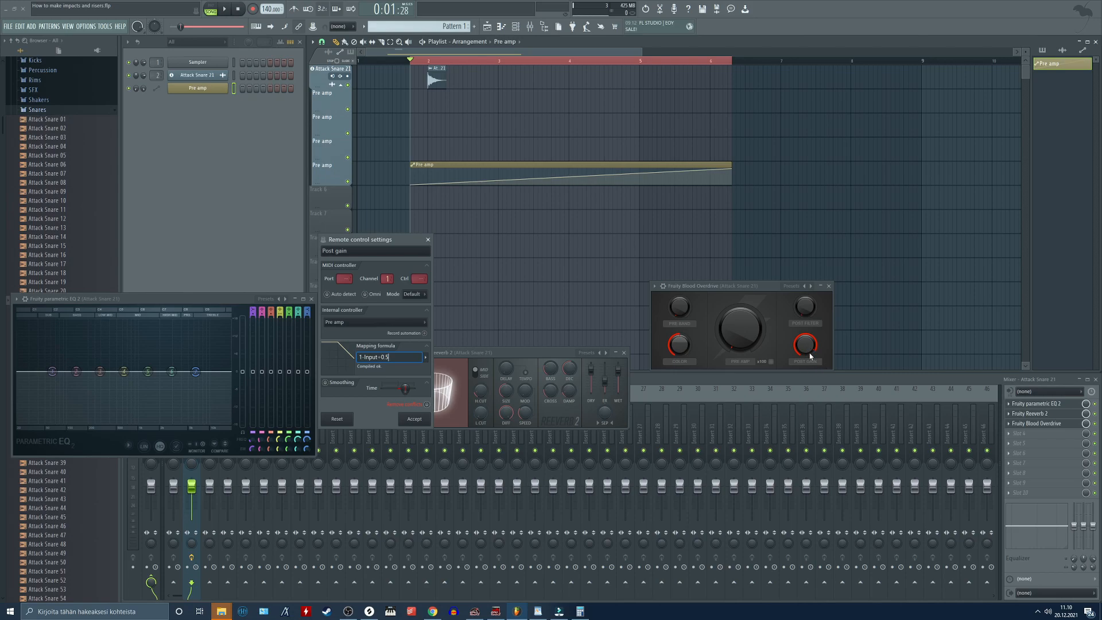
click(415, 420)
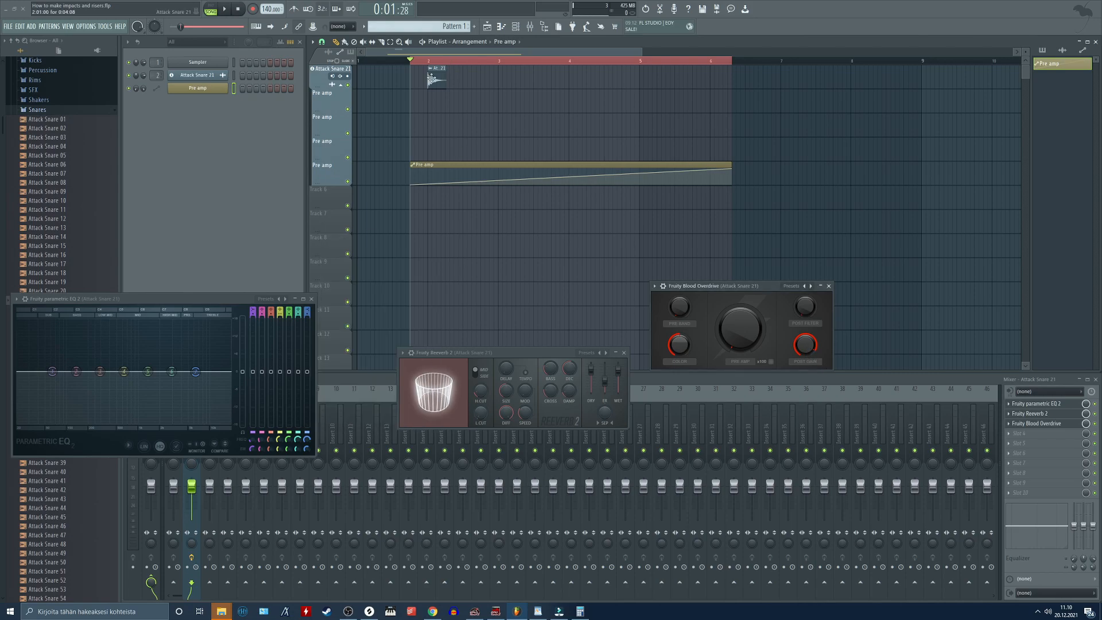
Extend the playlist time selection to beyond bar 8 and play back the overdriven snare with its linked Post gain
key(space)
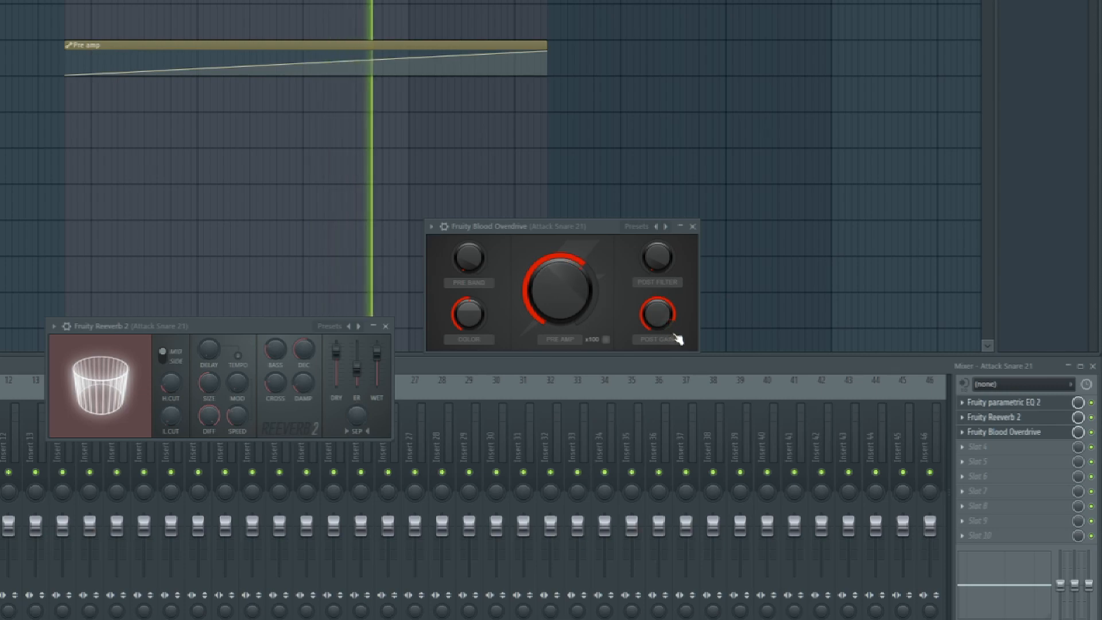
drag(547, 1, 792, 1)
drag(658, 307, 658, 315)
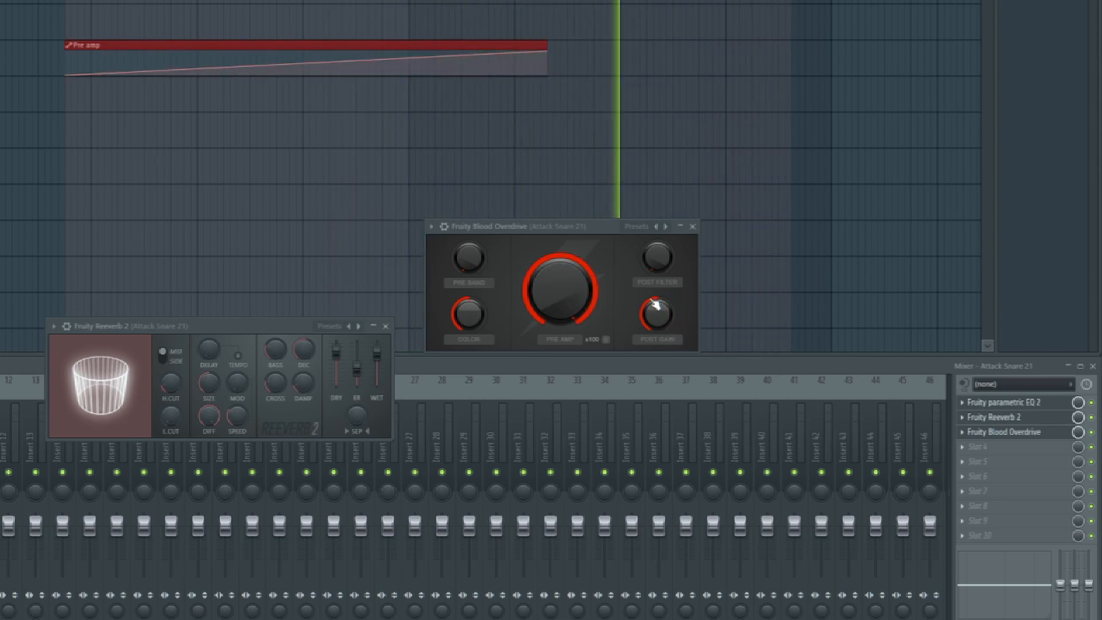
key(space)
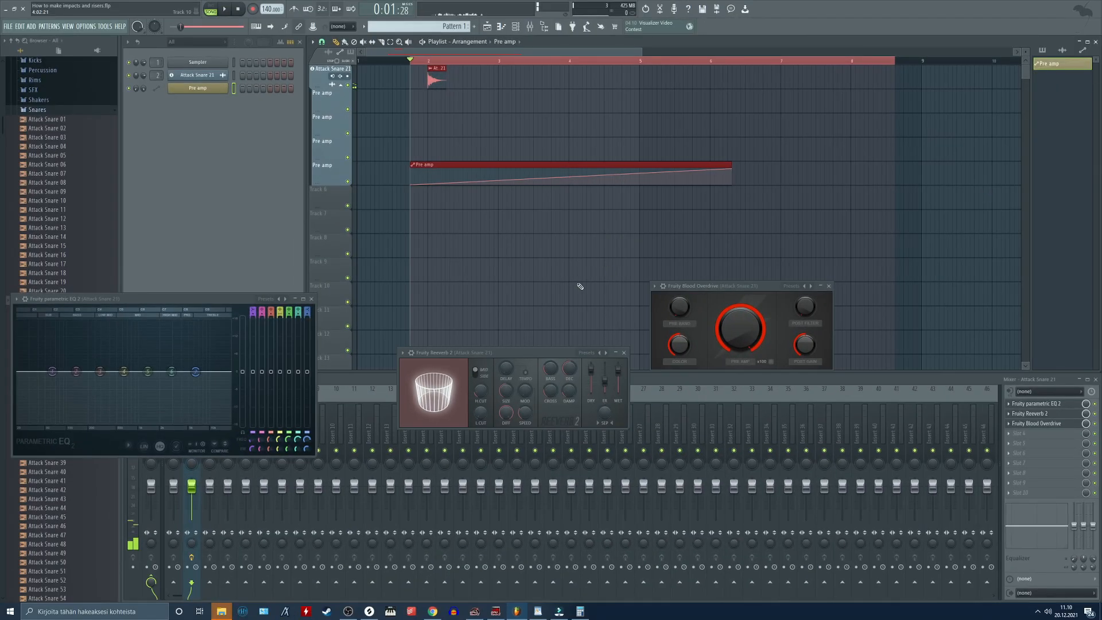
Create an automation clip for the parametric EQ's Band 1 level, with a raised point where the Pre amp clip ends, and play it
drag(148, 300, 287, 238)
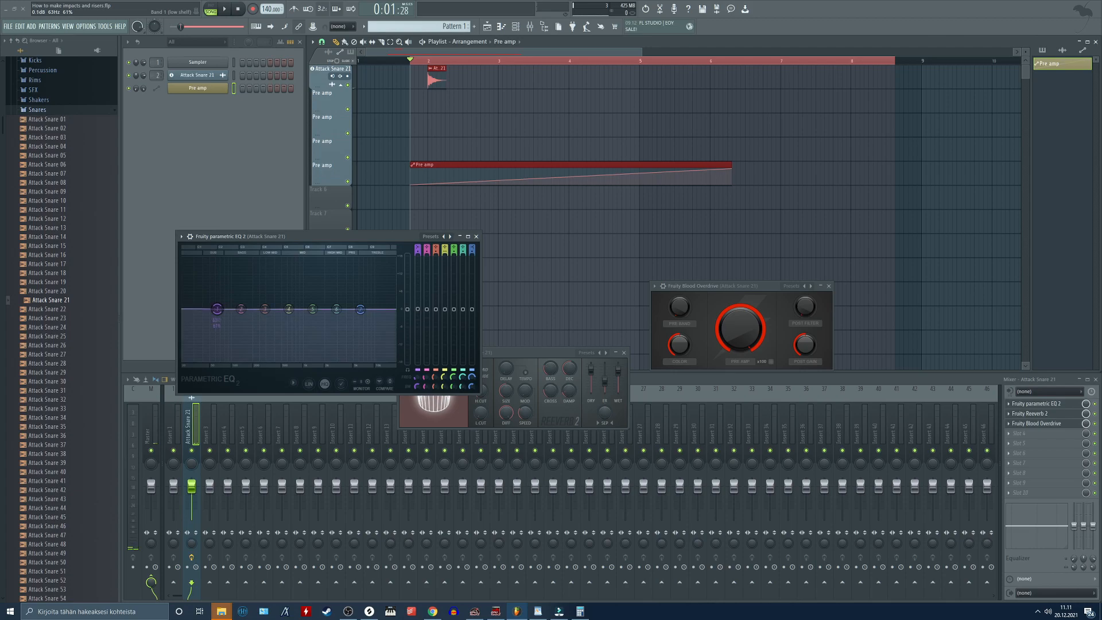
right_click(418, 310)
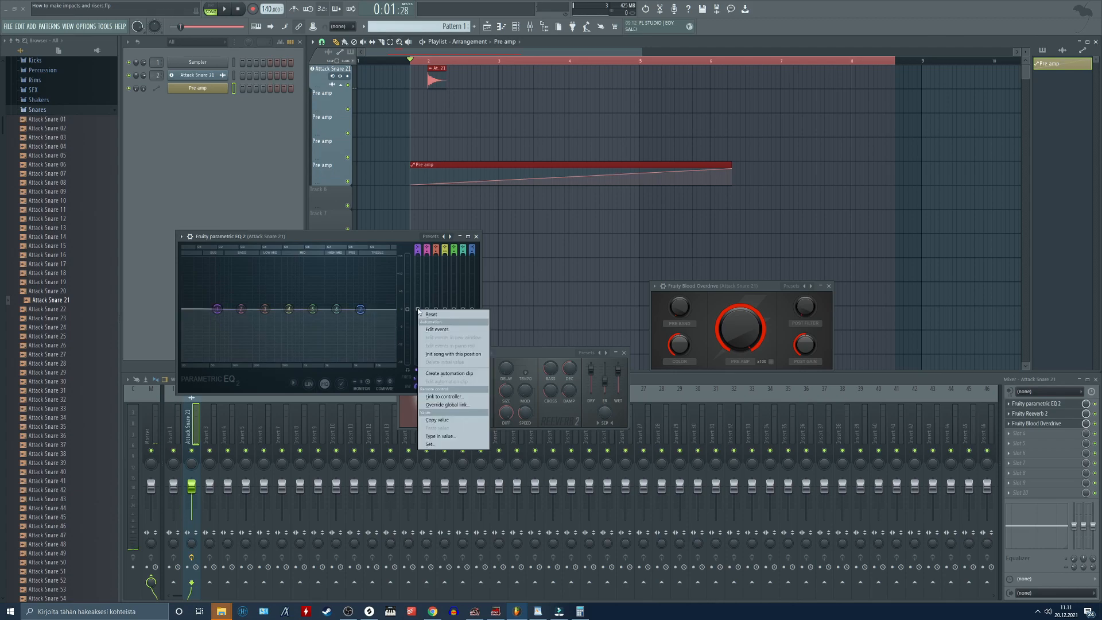
click(446, 374)
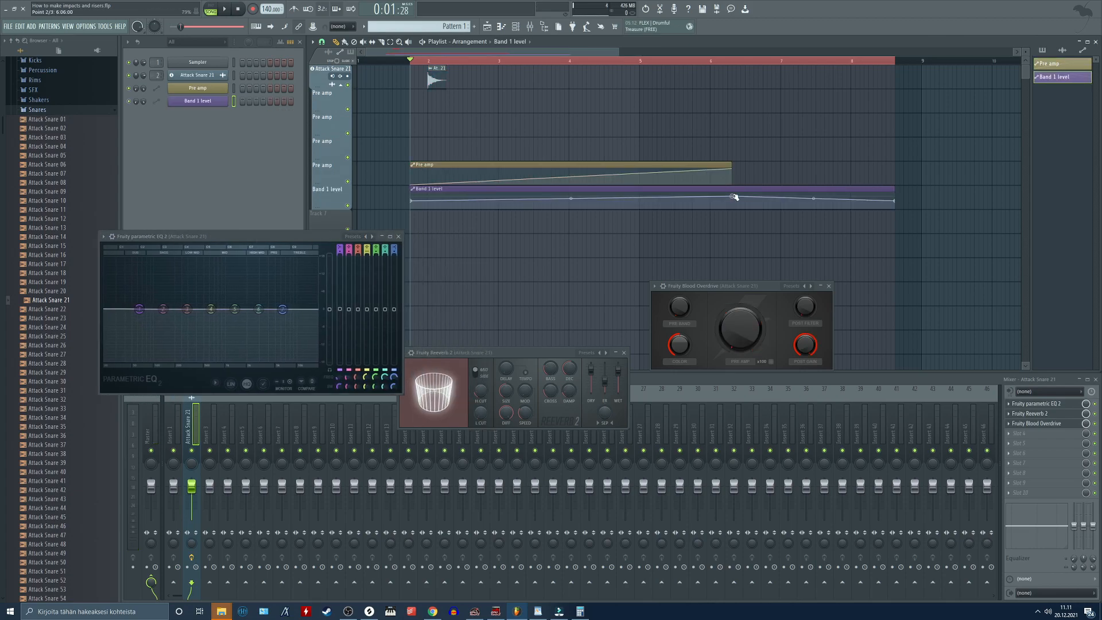
key(space)
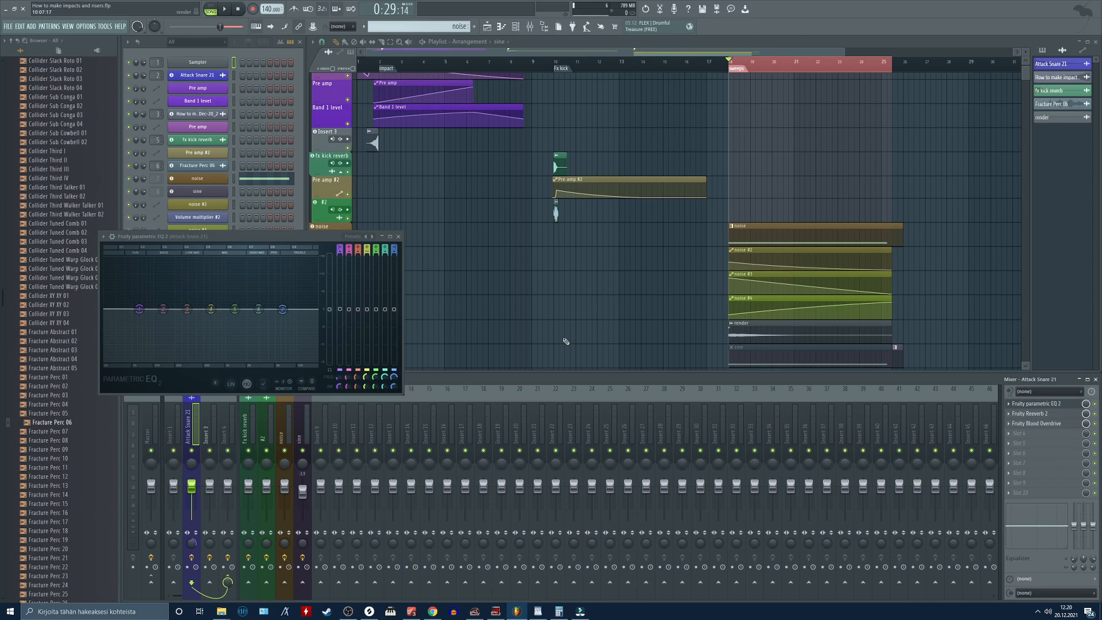
click(1048, 404)
click(1048, 406)
drag(1048, 406, 1049, 416)
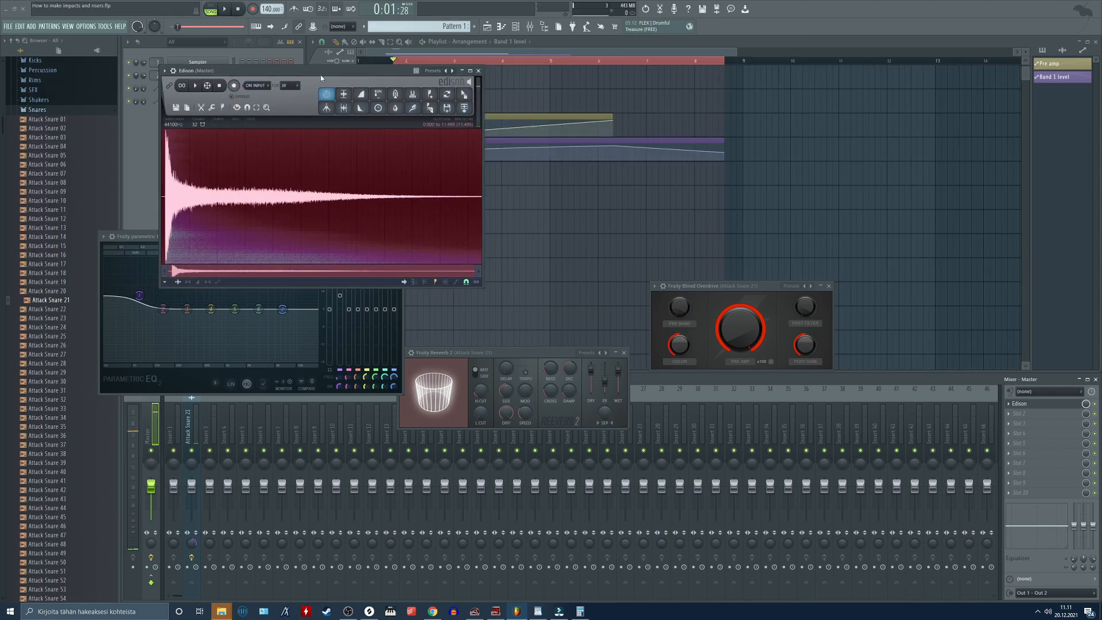
Trim the impact recorded in Edison to about the first 0.96 seconds of the hit and reverse it
drag(321, 73, 295, 240)
click(176, 375)
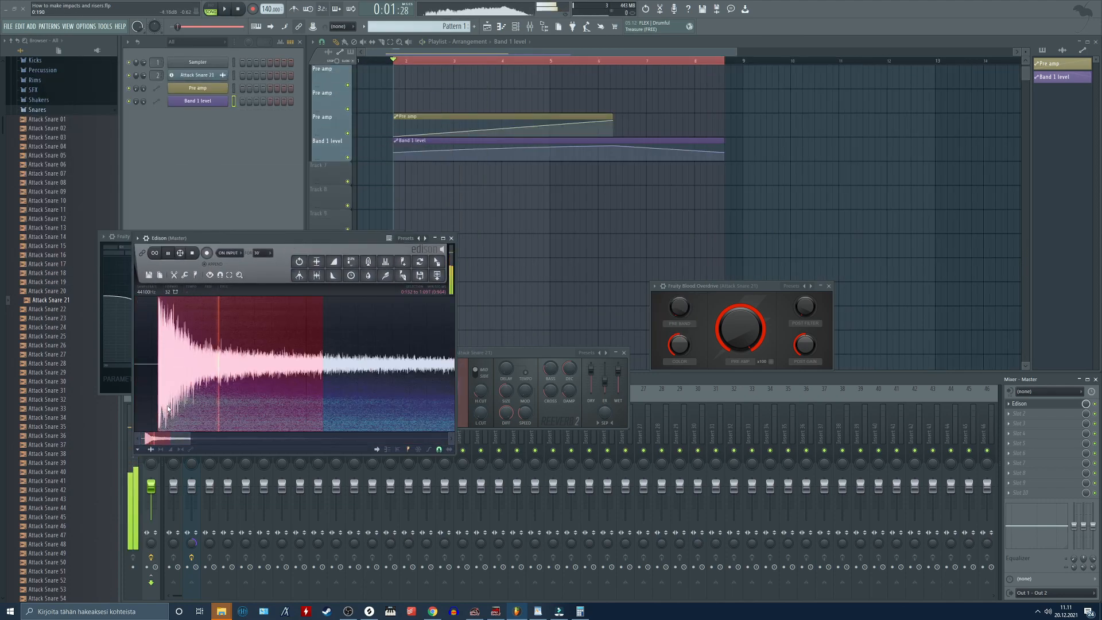
key(Delete)
click(184, 275)
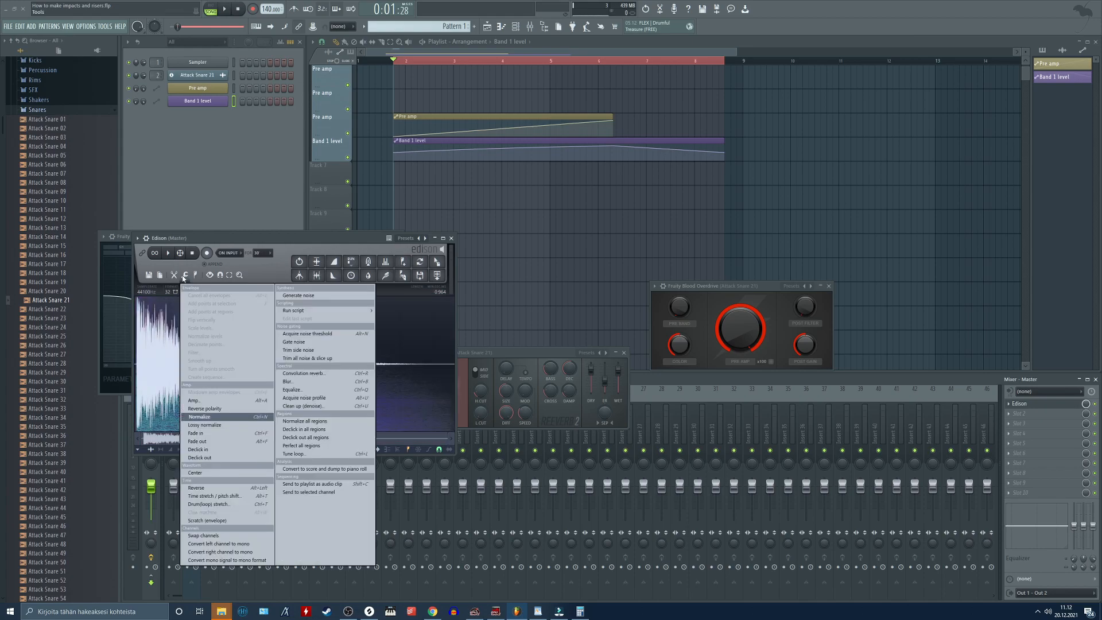
click(196, 488)
Send the reversed audio to playlist track 7 as an audio clip and close Edison
key(shift+c)
scroll(372, 66, up, 3)
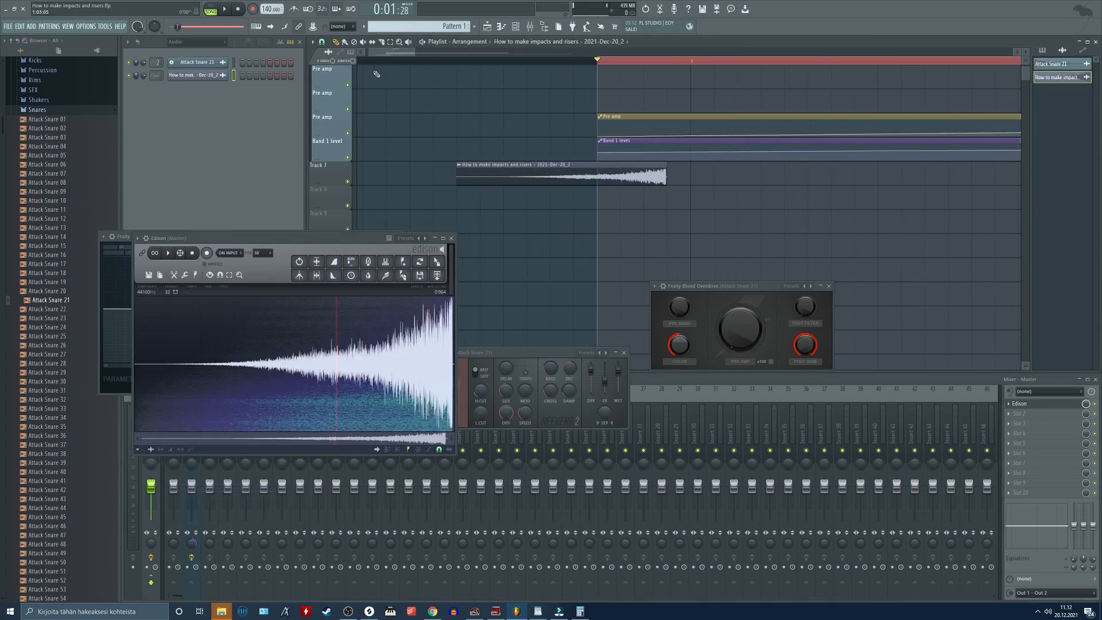
click(451, 238)
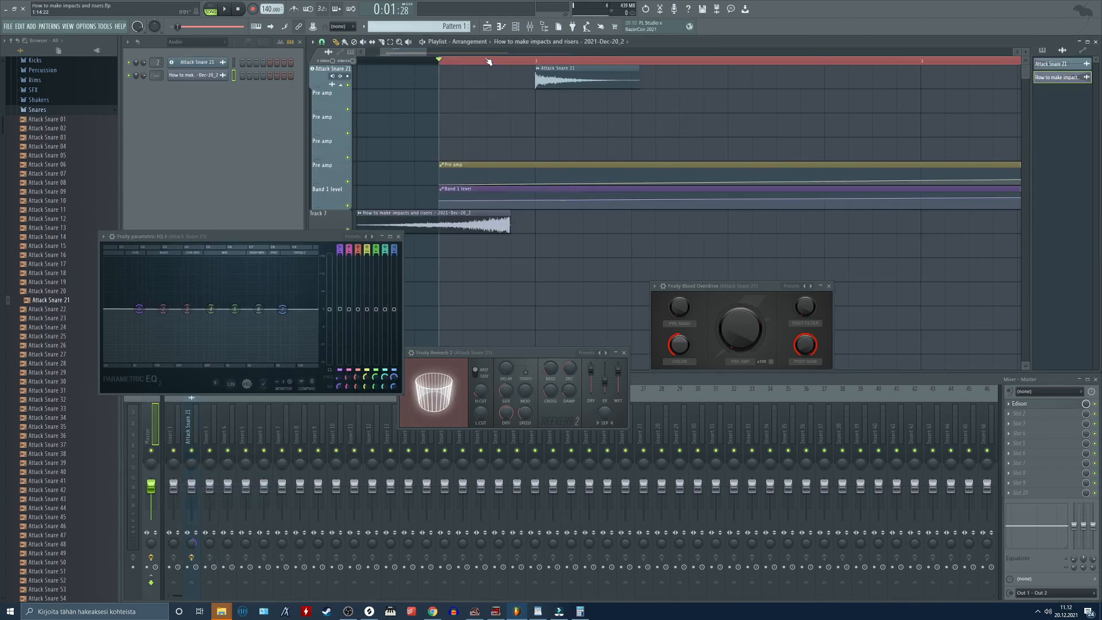
Move the reversed clip so it ends at bar 2 where the snare starts, and set its channel volume to 56%
scroll(490, 61, up, 4)
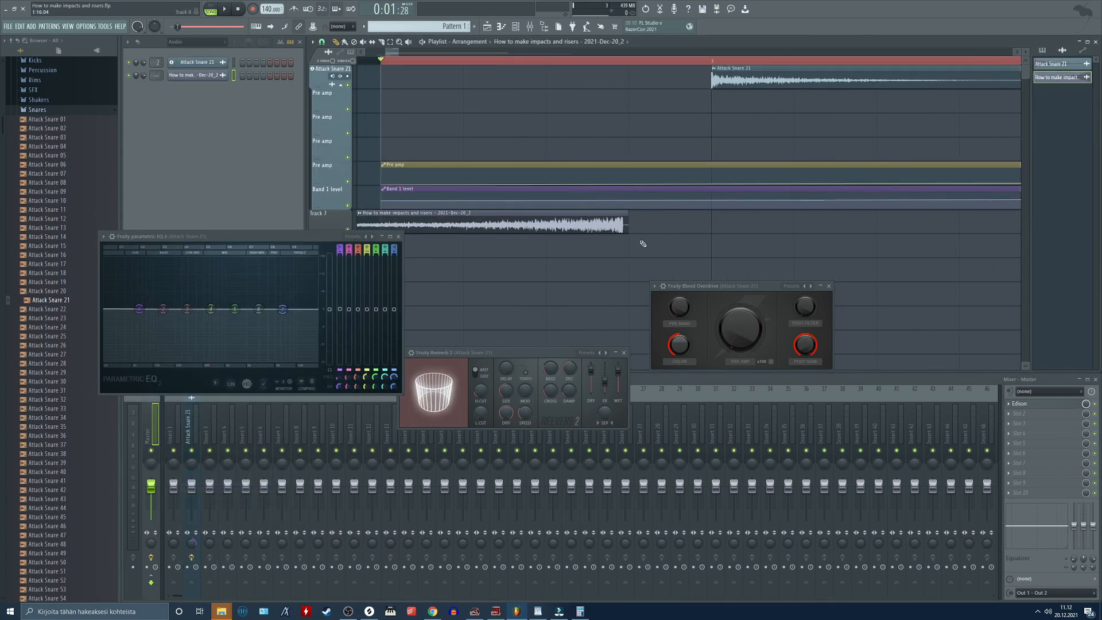
drag(628, 230, 689, 229)
double_click(598, 229)
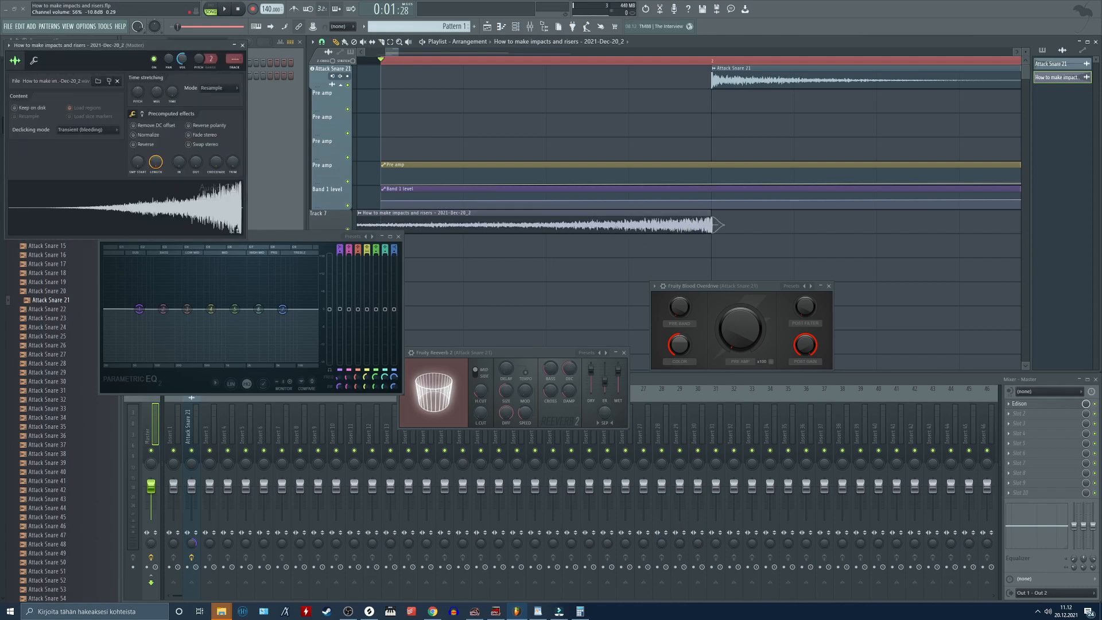
Play the arrangement from the start of the reversed clip into the snare, then close the clip's channel settings
key(space)
scroll(489, 65, down, 10)
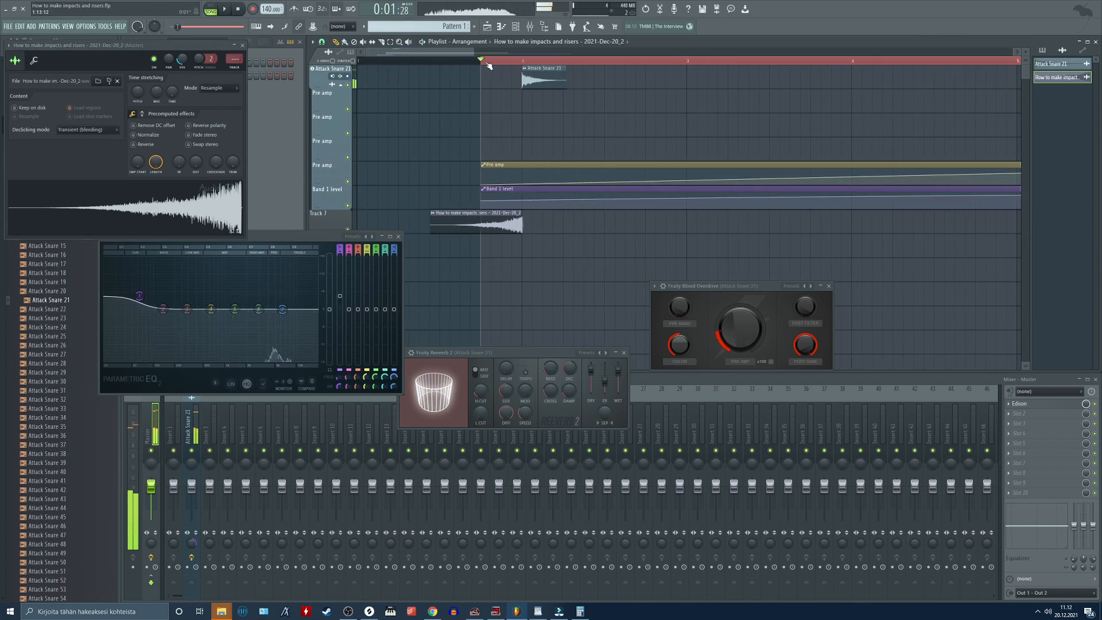
click(433, 63)
key(space)
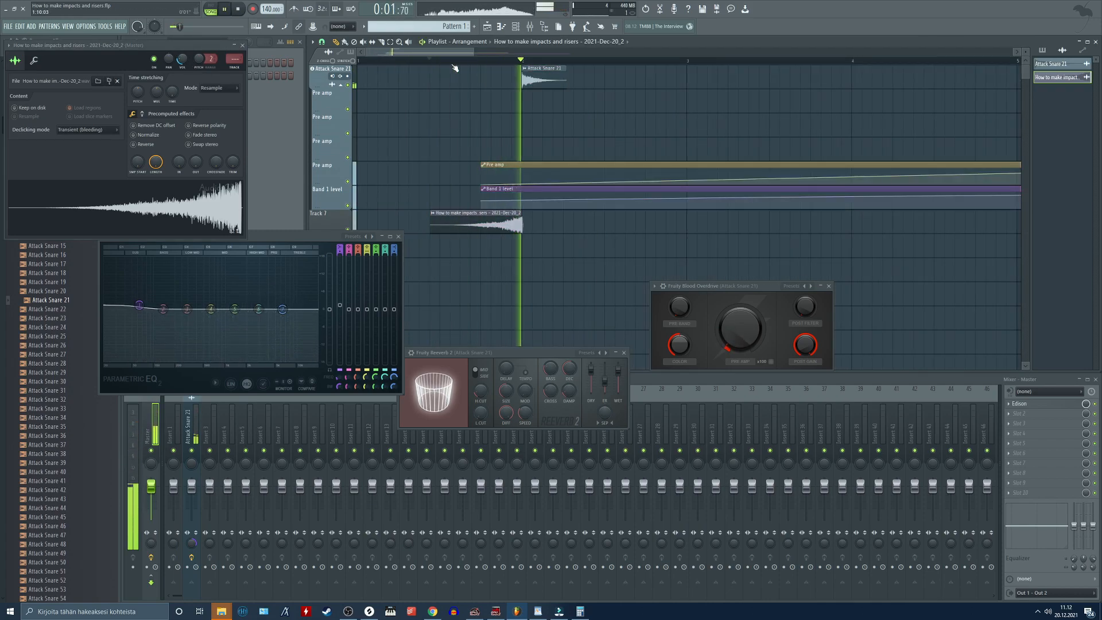
key(space)
click(242, 45)
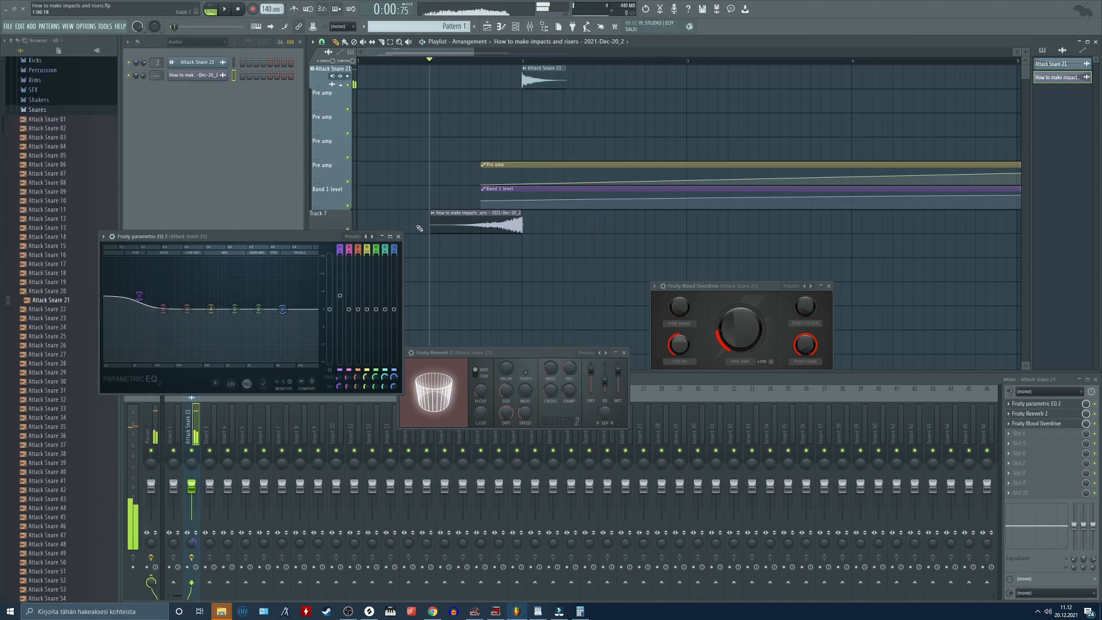
Close the EQ window, set playlist track 7 as an audio track linked to mixer Insert 3, and solo it
click(399, 236)
right_click(326, 217)
mouse_move(367, 267)
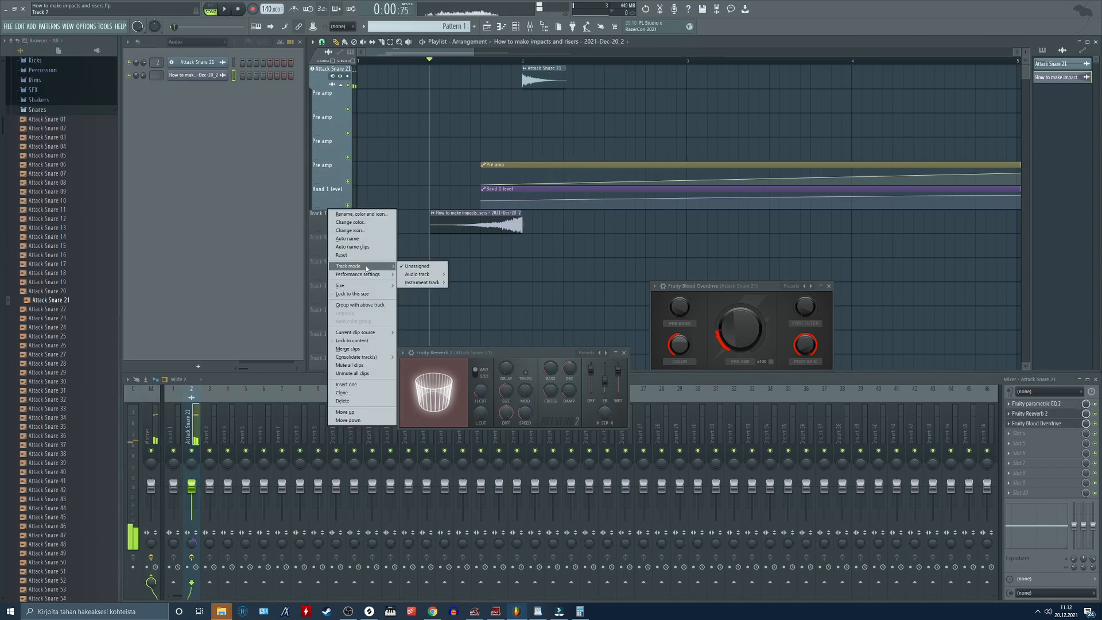
mouse_move(422, 275)
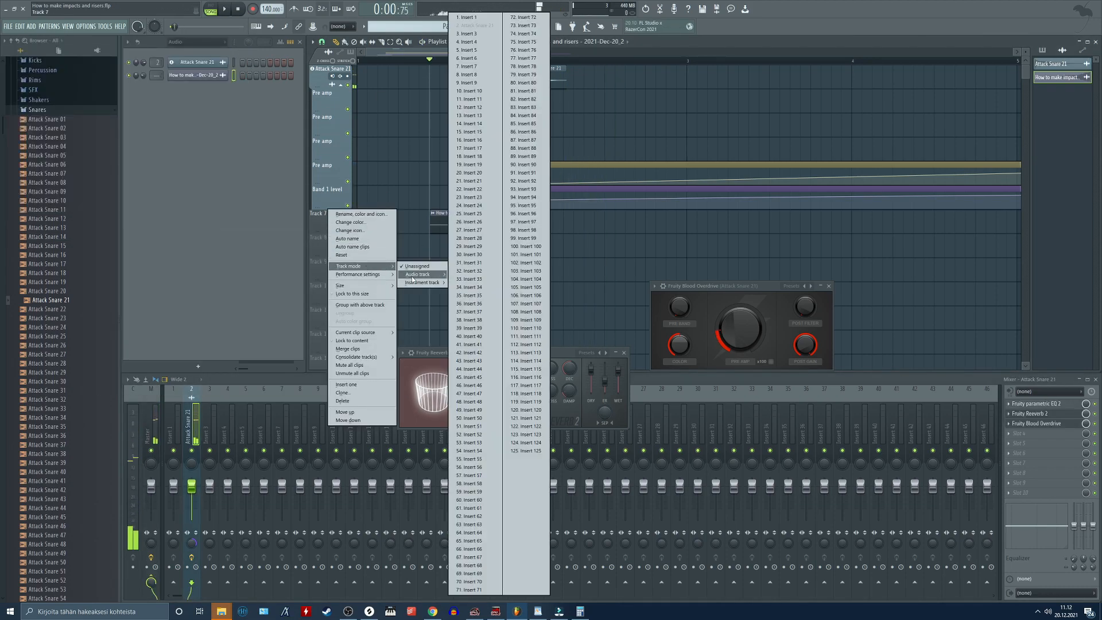
click(477, 35)
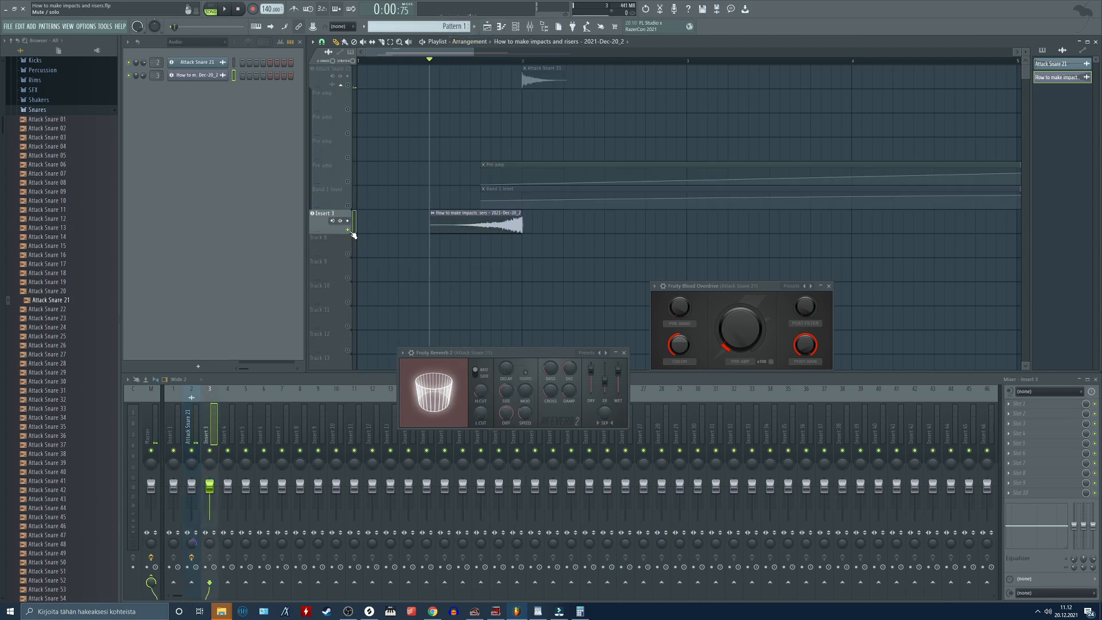
Add Fruity Delay 3 to Insert 3's first slot, reduce its wet output and tone, and play the soloed reversed clip
click(1035, 405)
click(892, 256)
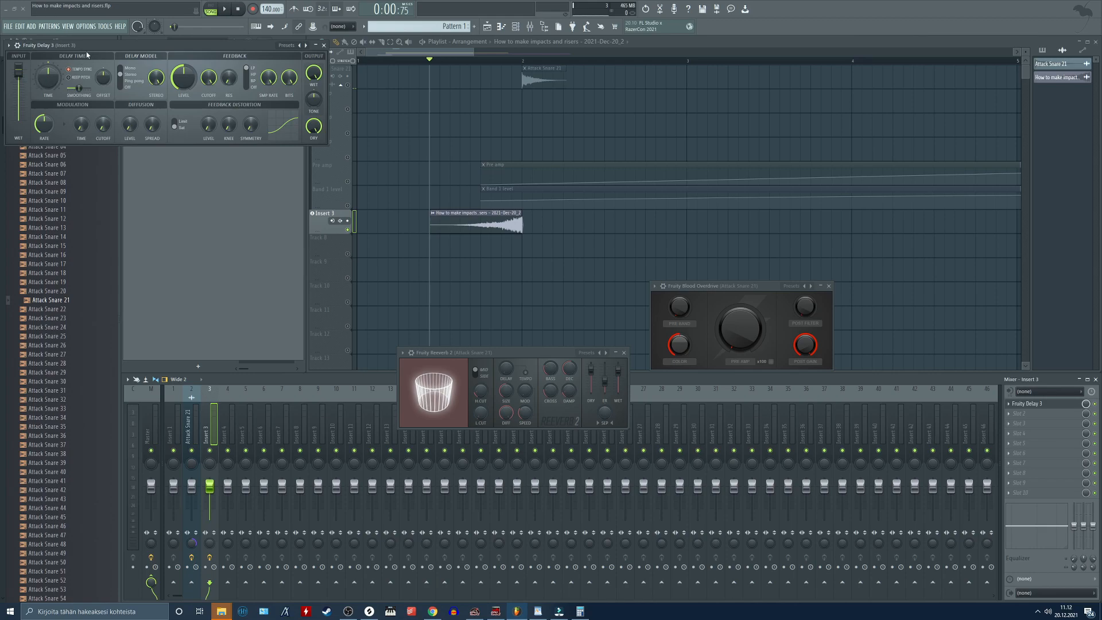
drag(86, 56, 293, 159)
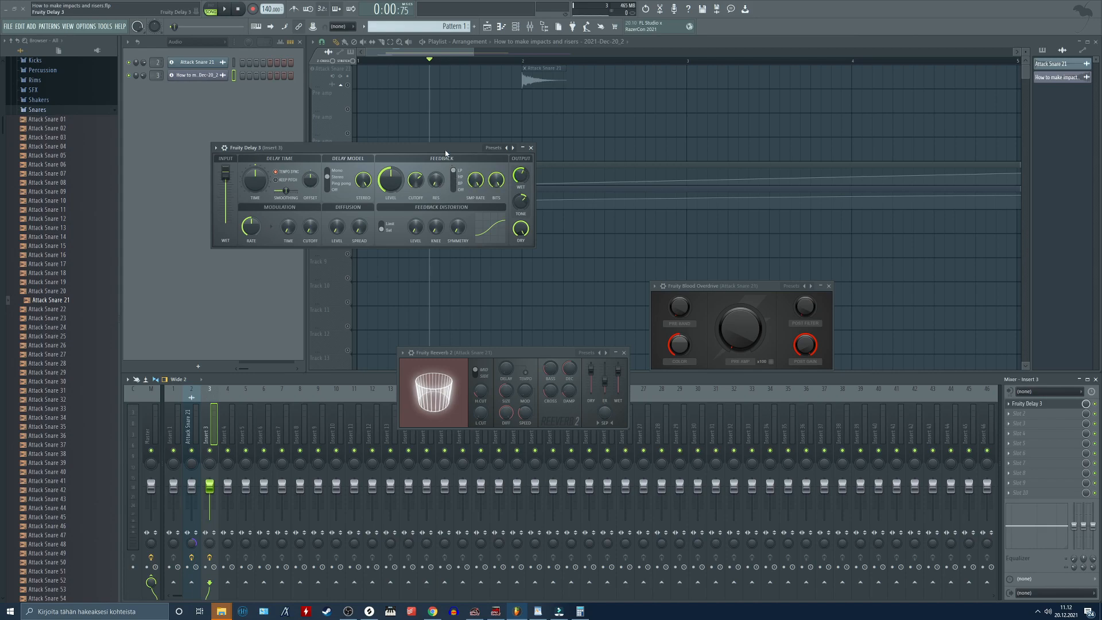
drag(446, 154, 338, 158)
key(space)
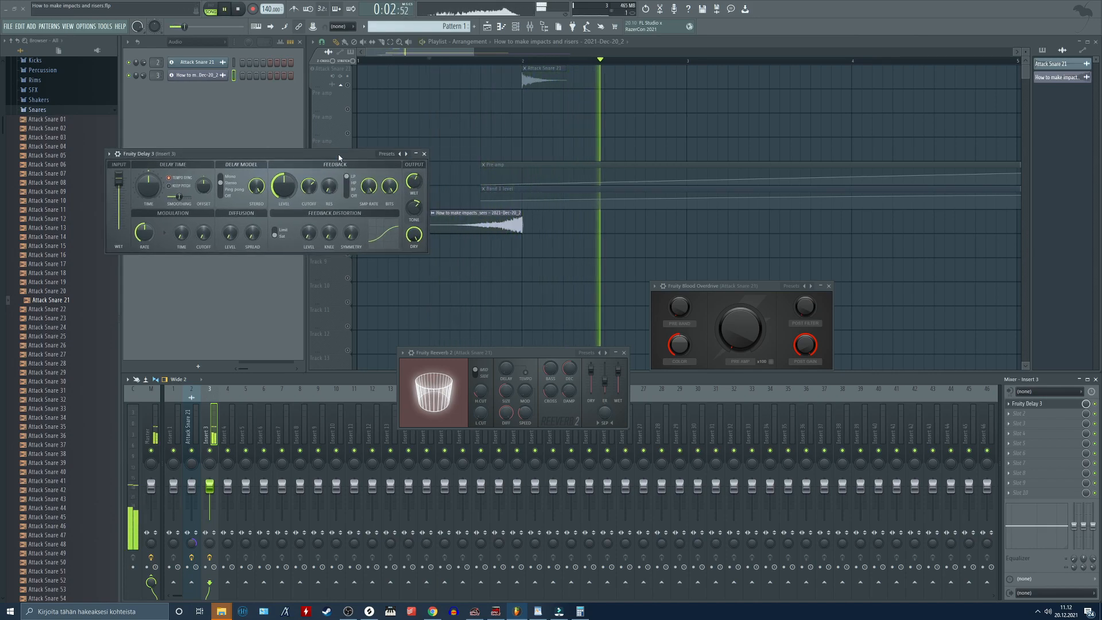
Set the riser's delay model to Ping Pong, unsolo its track and play the arrangement through the impact
key(space)
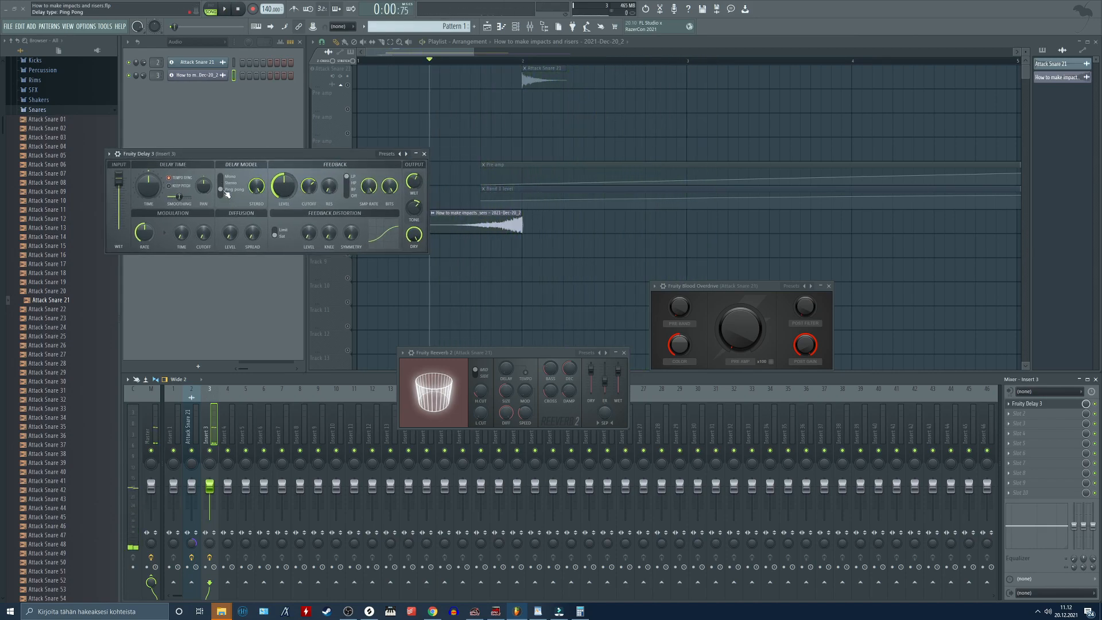
key(space)
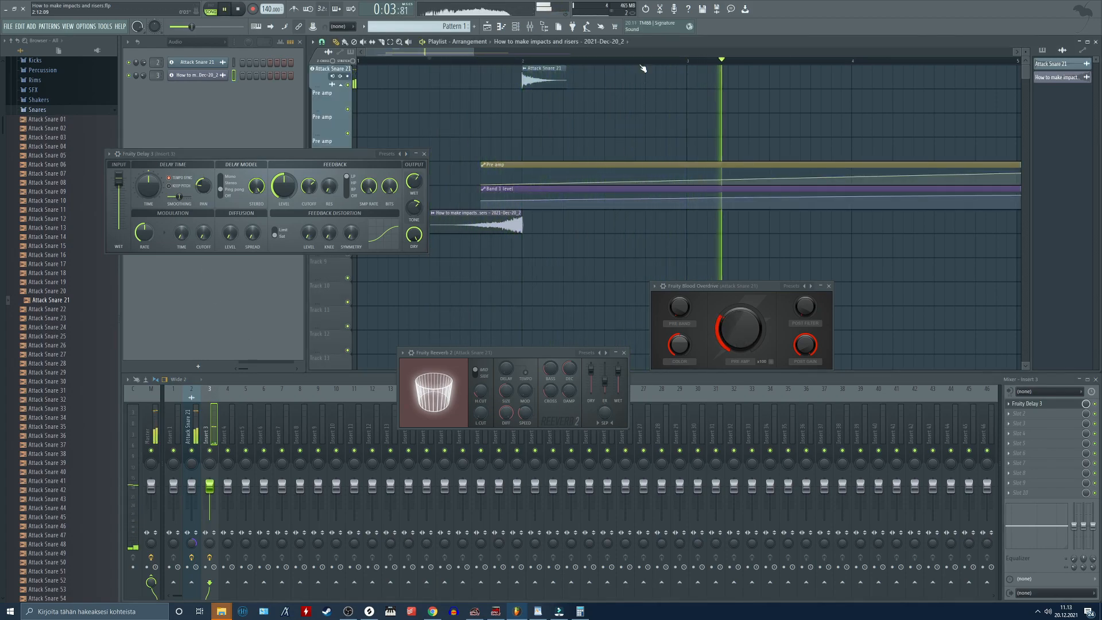
scroll(643, 66, down, 3)
key(space)
scroll(642, 66, up, 3)
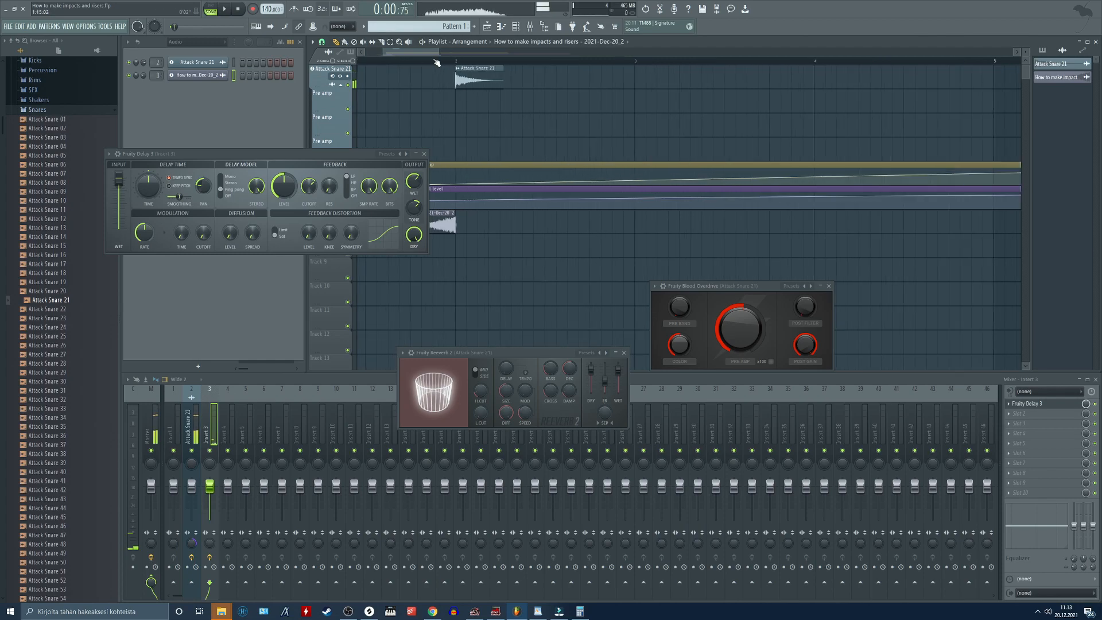
drag(599, 228, 588, 231)
scroll(537, 61, down, 3)
key(space)
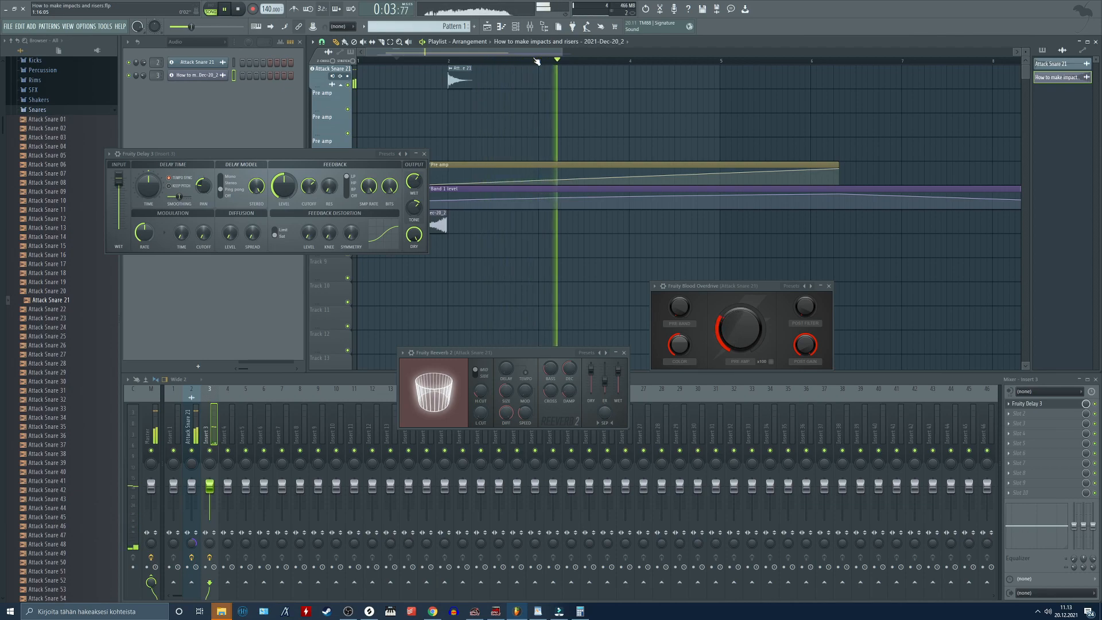
scroll(536, 61, down, 2)
Stop playback and close the Fruity Delay 3, Blood Overdrive and Reeverb 2 windows
click(424, 153)
key(space)
click(830, 286)
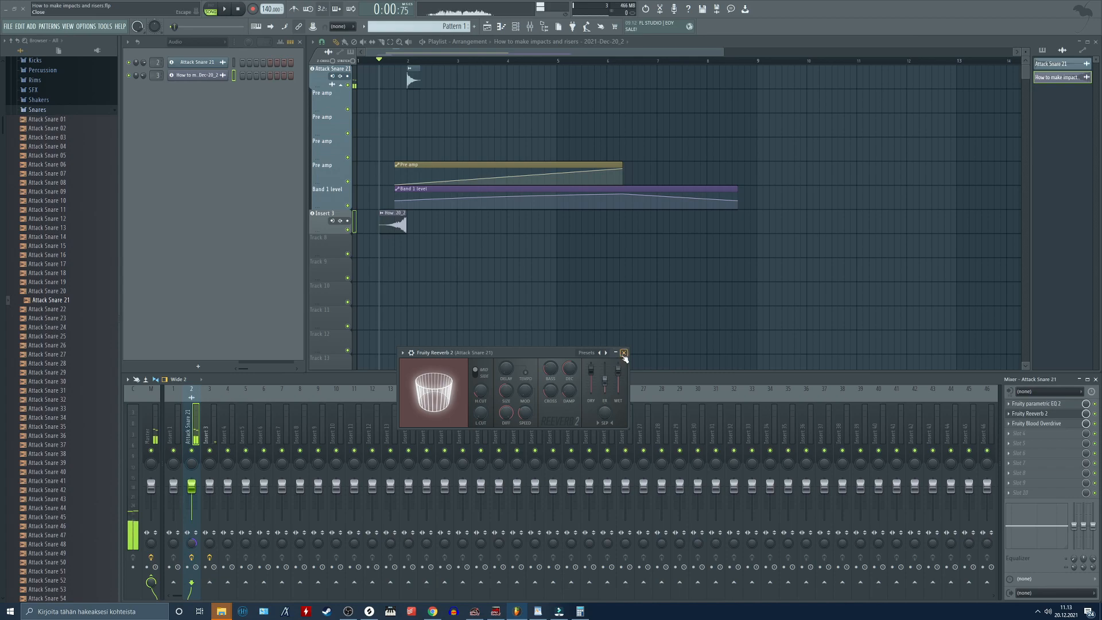
click(623, 353)
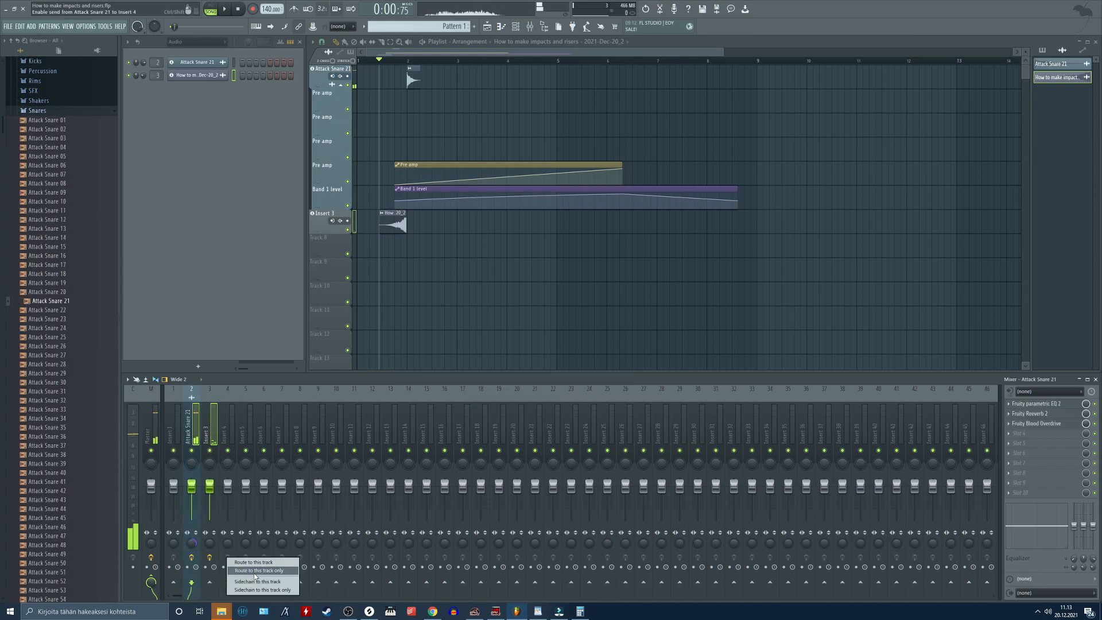
Route Attack Snare 21 and Insert 3 only to Insert 4, and load Fruity Love Philter there with the Simple lowpass preset
click(231, 435)
click(1035, 408)
click(881, 204)
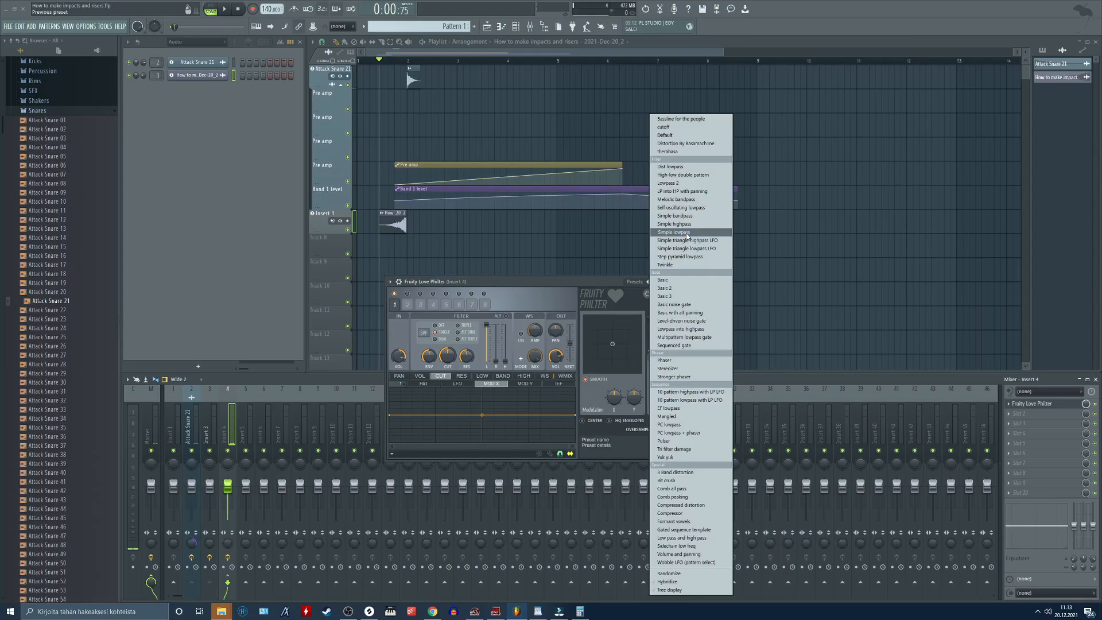
click(697, 232)
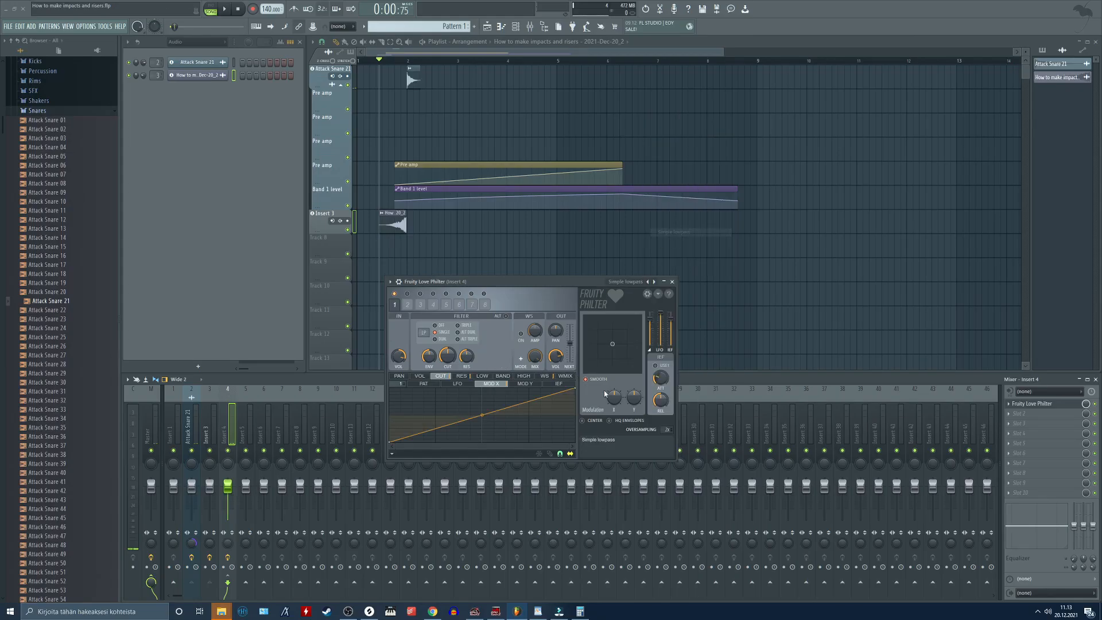
Create an automation clip for Love Philter's Modulation X that dips at the riser's start and rises to bar 2
right_click(614, 404)
click(637, 459)
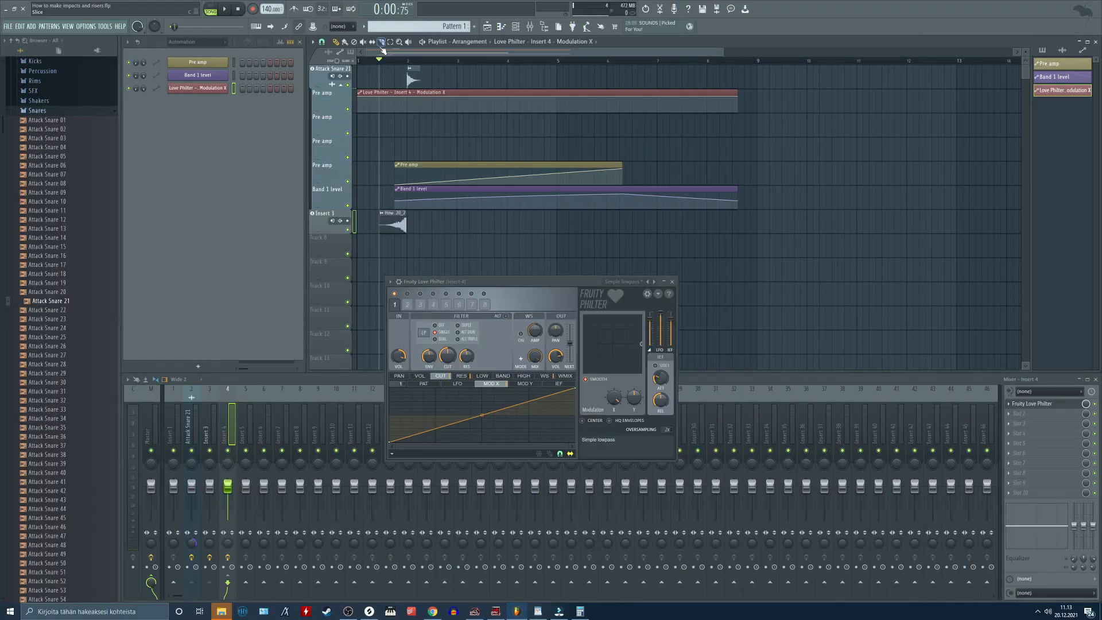
drag(382, 51, 441, 111)
scroll(461, 86, left, 1)
right_click(436, 97)
Bend the filter automation's rise into an upward curve, playing the riser before and after the change
key(space)
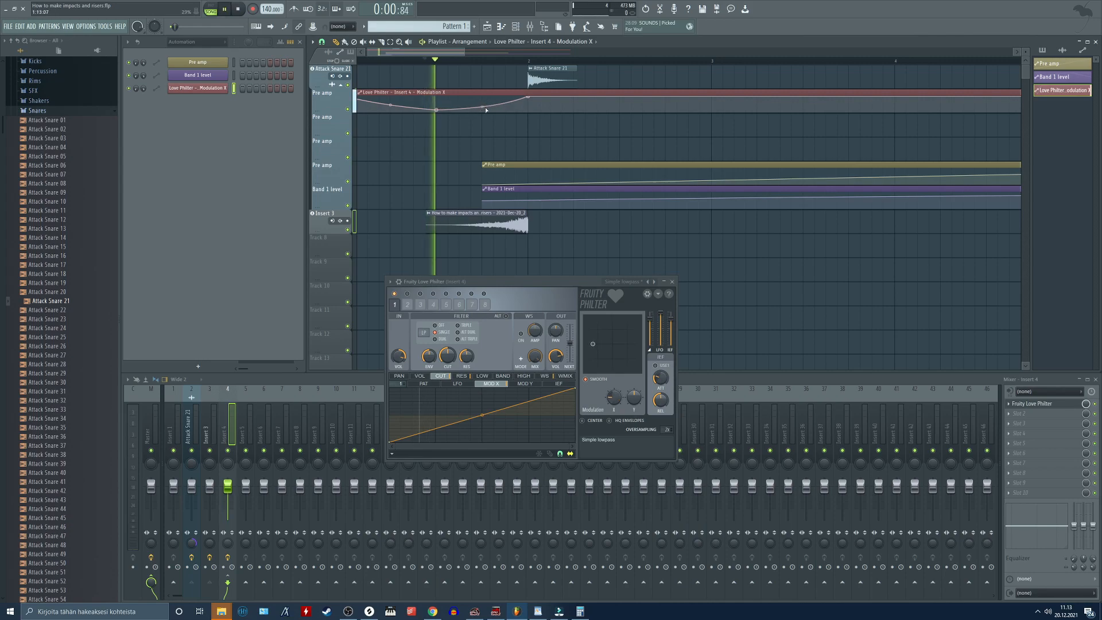
key(space)
drag(482, 107, 482, 105)
key(space)
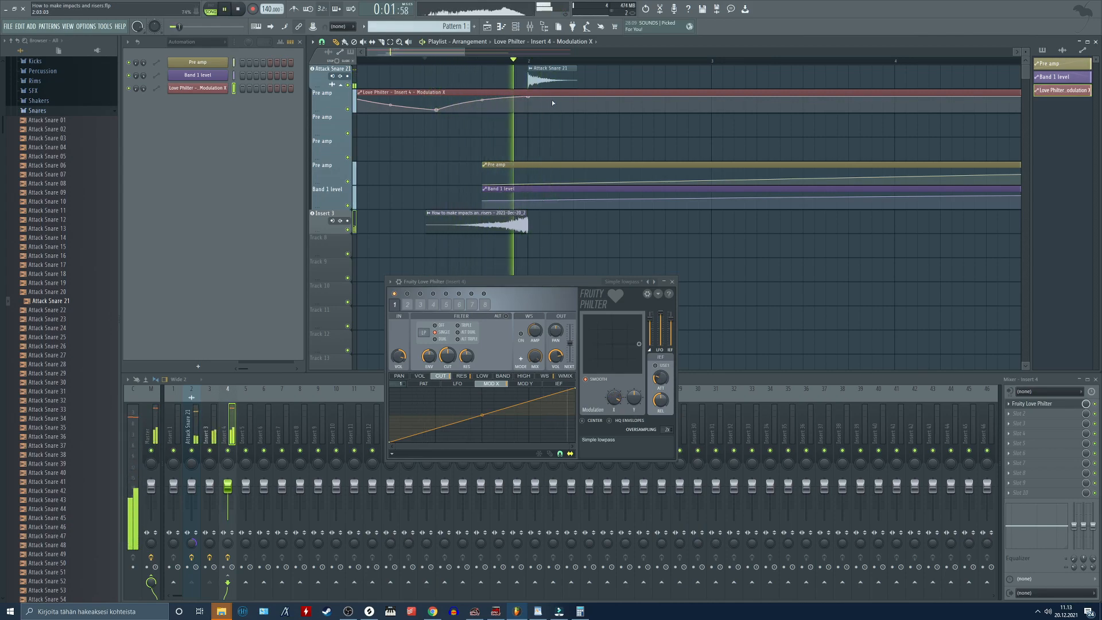
key(space)
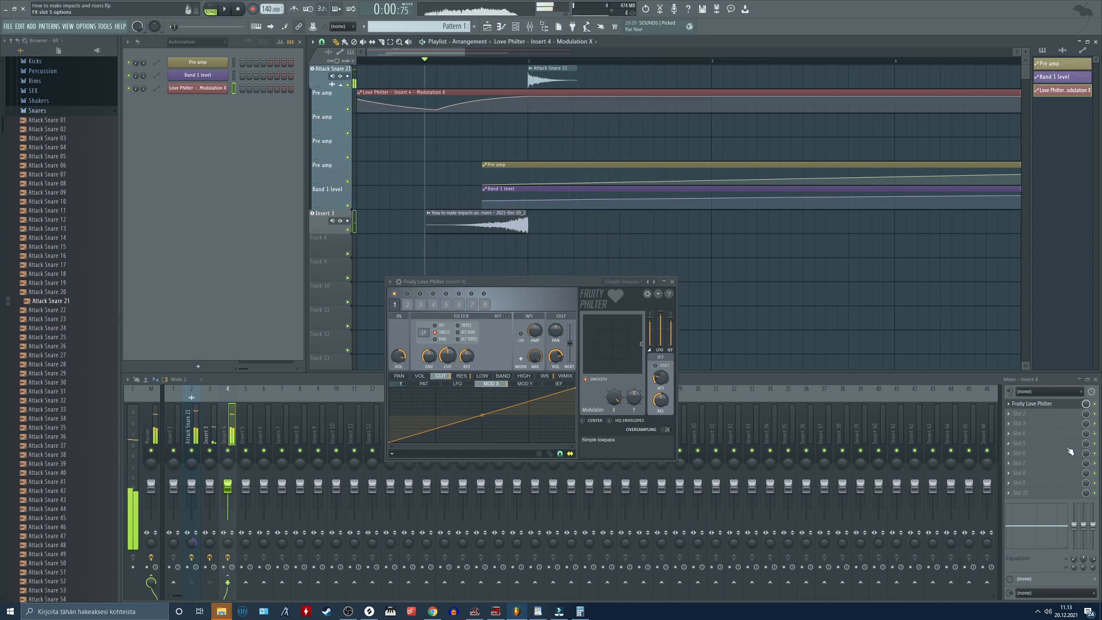
Add Fruity Soft Clipper to Insert 4's last slot, slope the filter automation down to its end and play the arrangement
click(1030, 495)
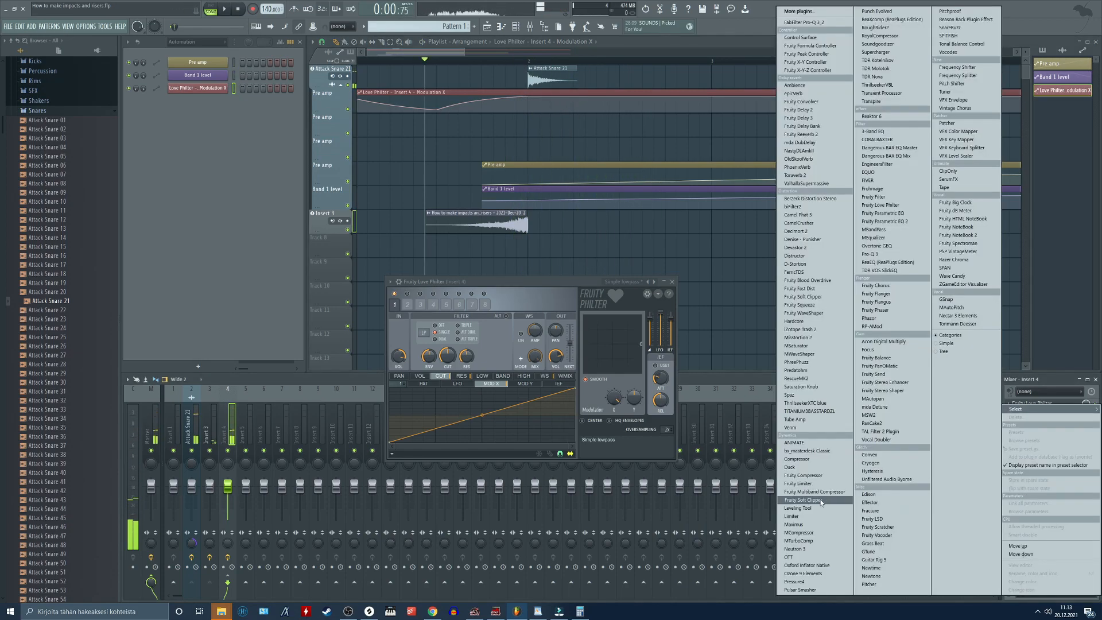
click(804, 498)
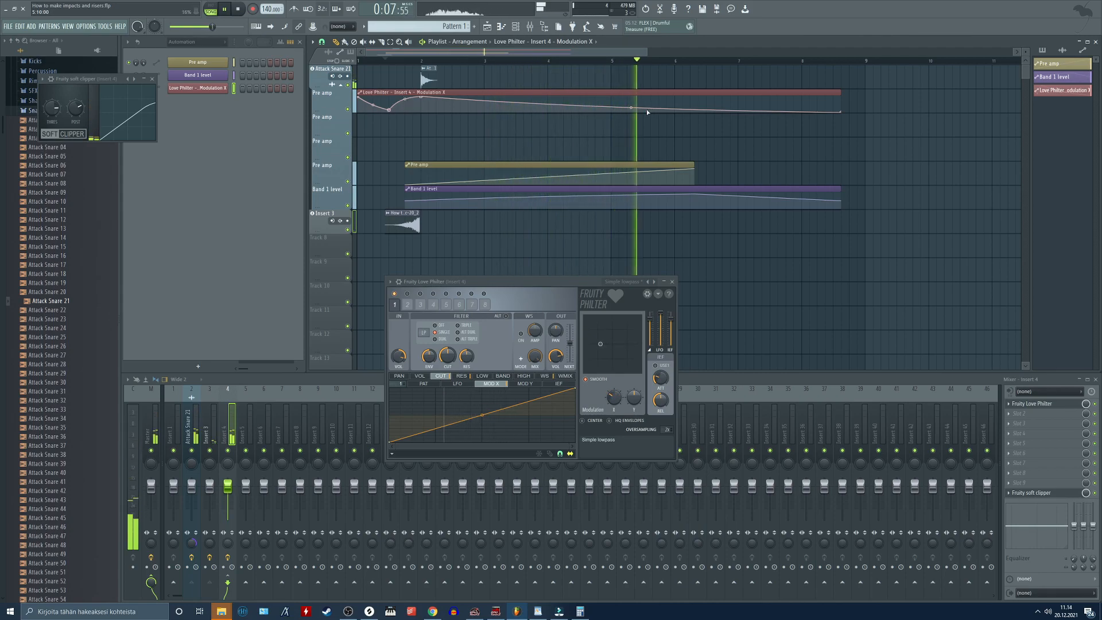
key(space)
Record the arrangement from the riser's start to the end of the impact's tail into Edison on the Master track
click(148, 451)
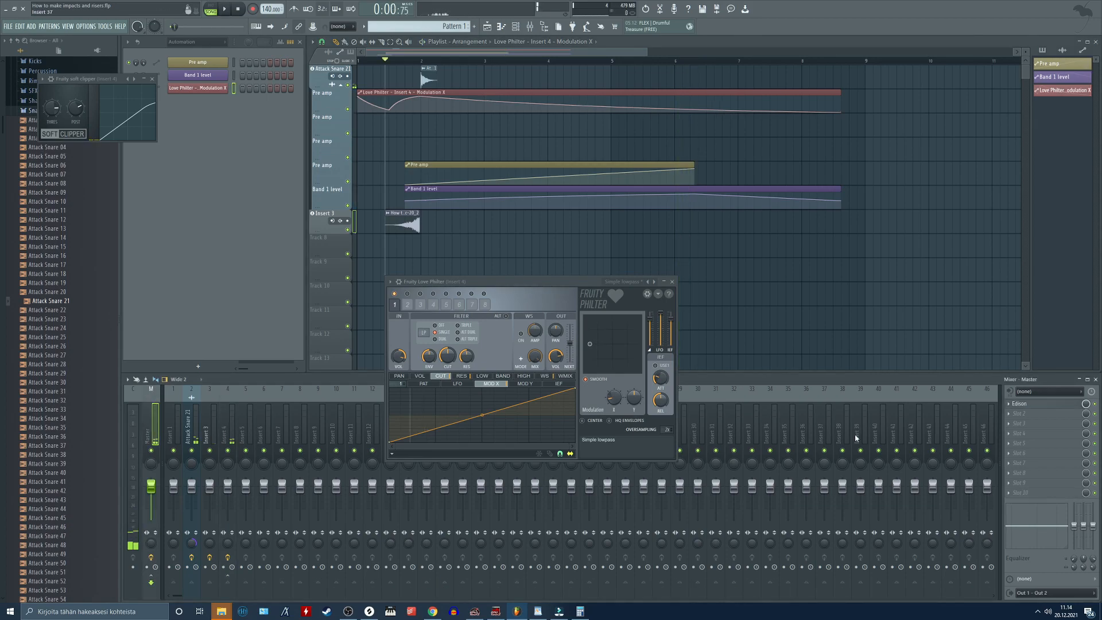
click(1030, 405)
click(207, 252)
drag(634, 396, 633, 403)
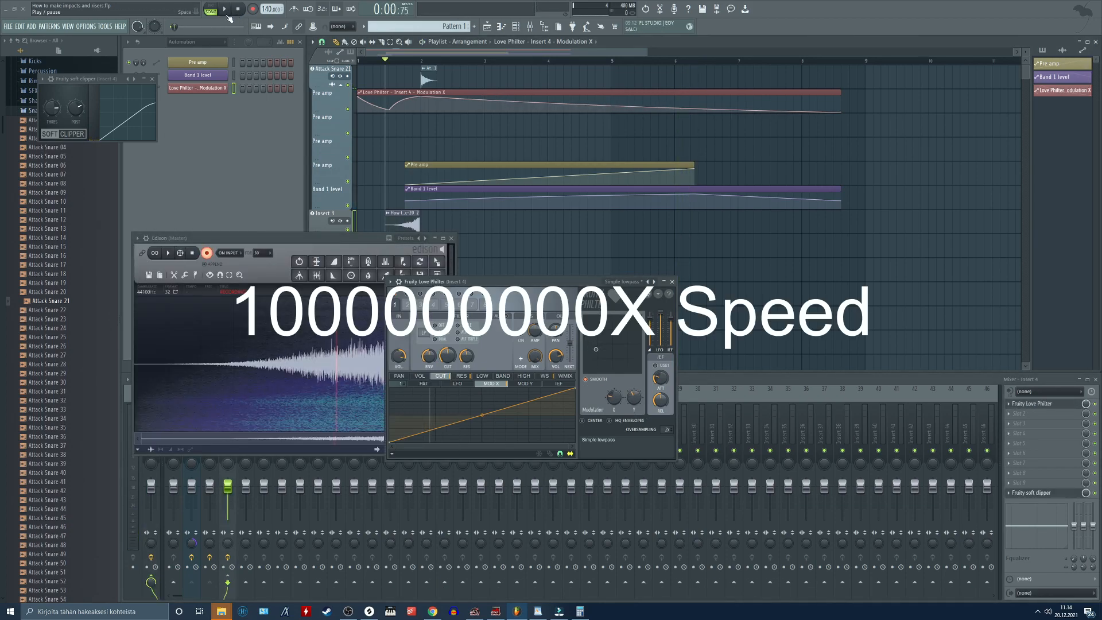
click(225, 9)
click(225, 10)
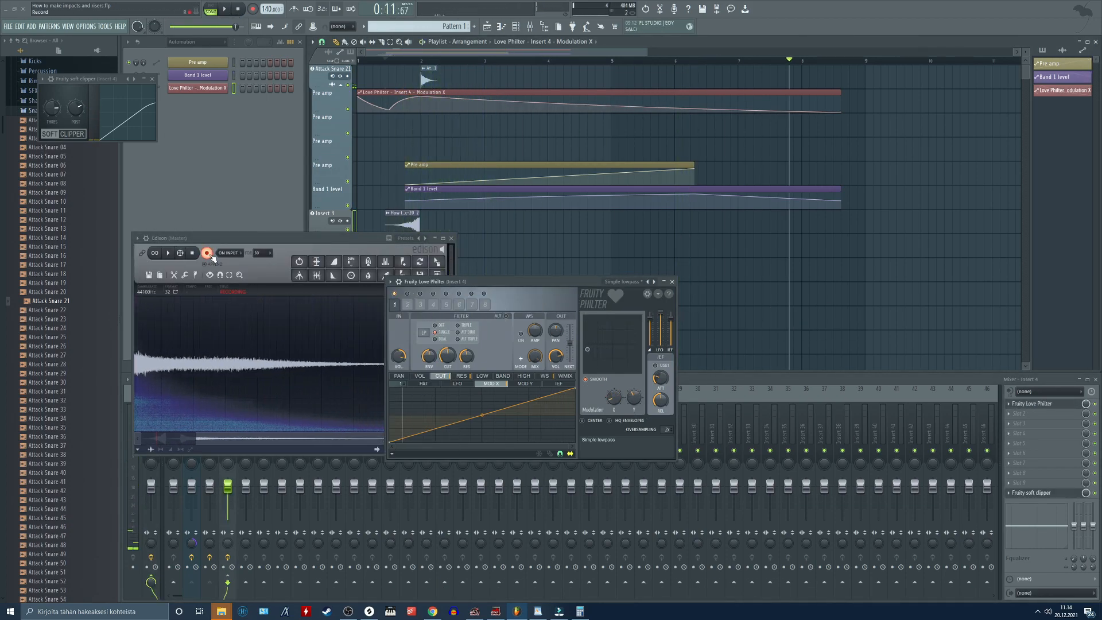
click(207, 252)
Cut the recorded sound in Edison, paste it back and play the sample
key(ctrl+x)
key(ctrl+v)
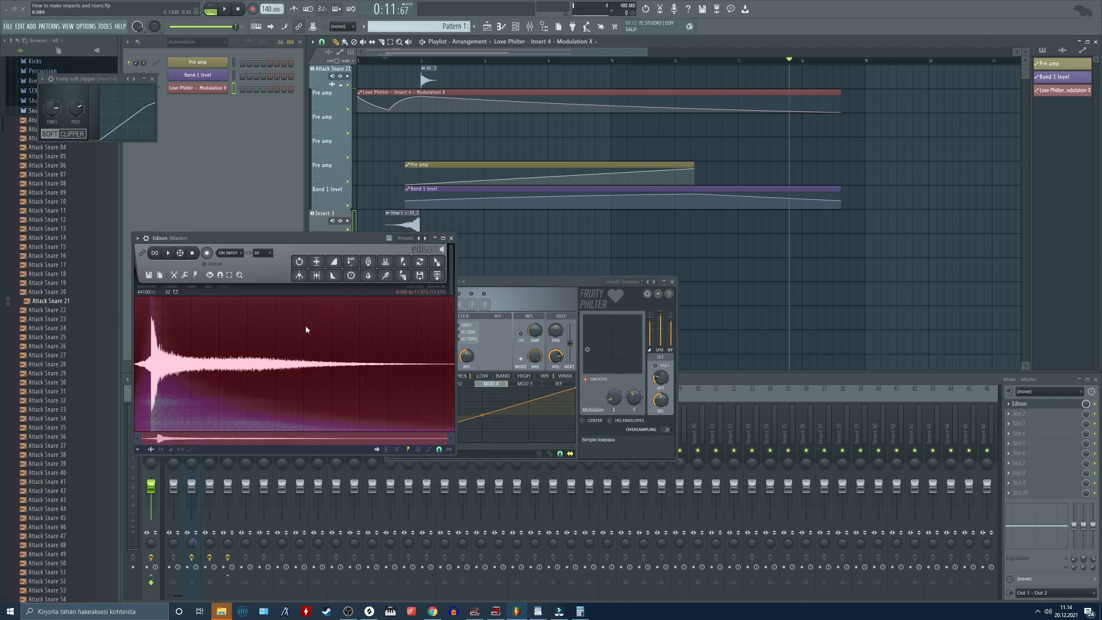
click(329, 394)
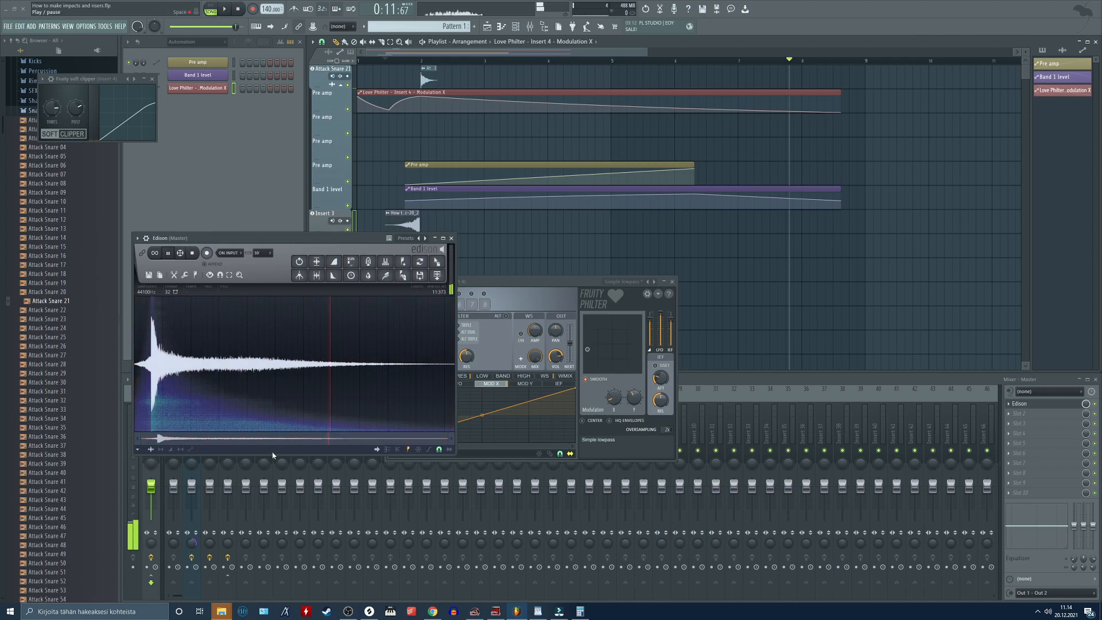
Draw a volume envelope in Edison that fades the recording from just after the impact to silence at its end
click(171, 450)
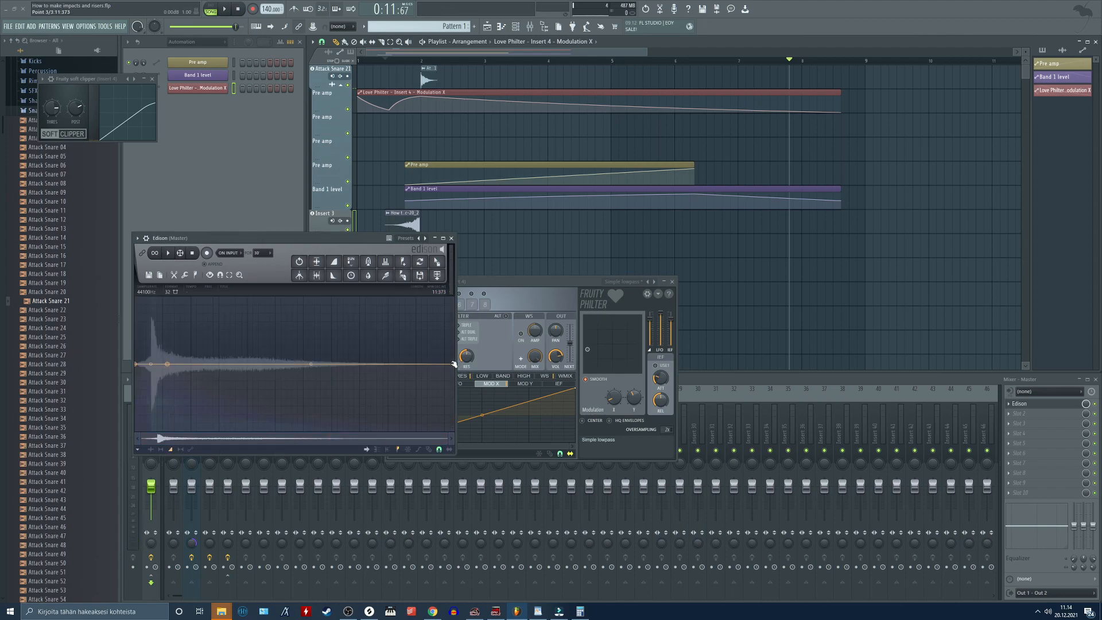
drag(454, 364, 465, 438)
drag(310, 397, 311, 395)
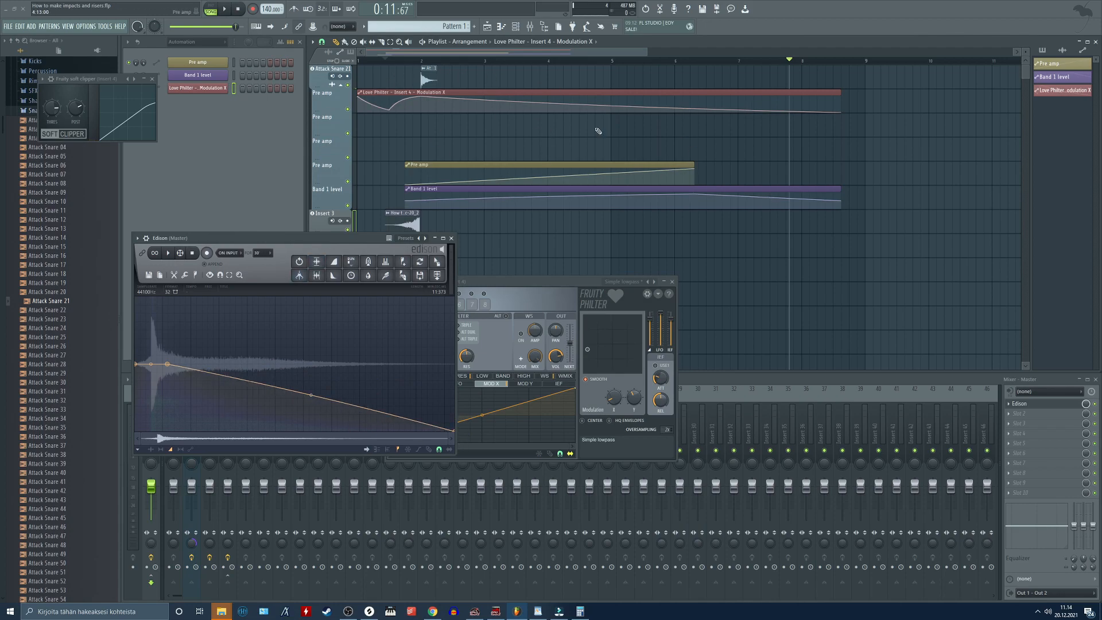
drag(339, 239, 563, 189)
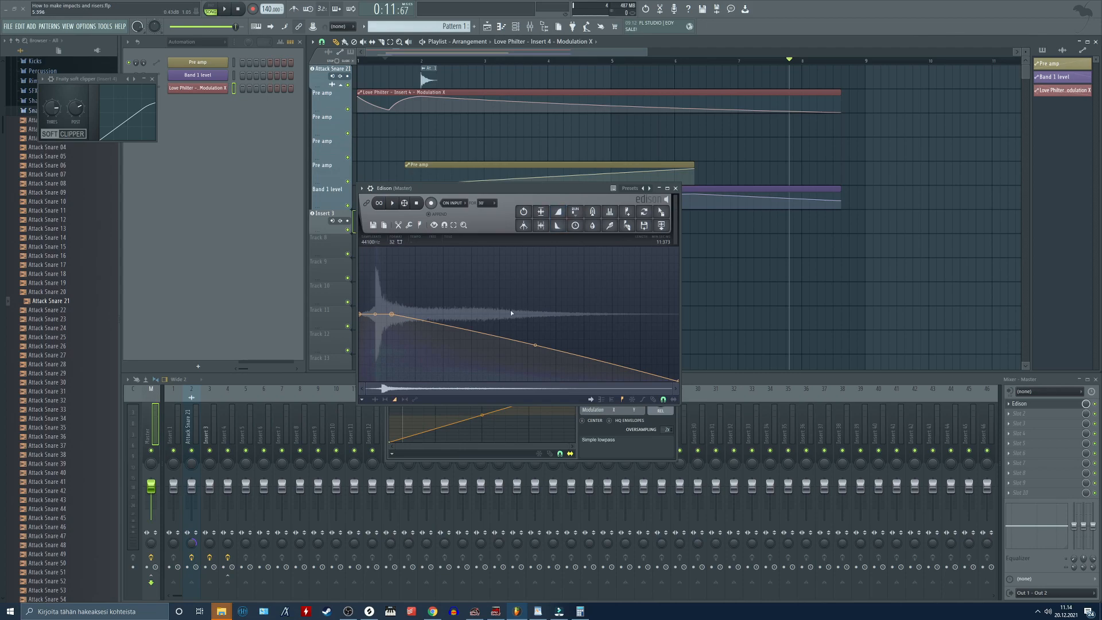
scroll(394, 356, up, 3)
drag(387, 391, 376, 391)
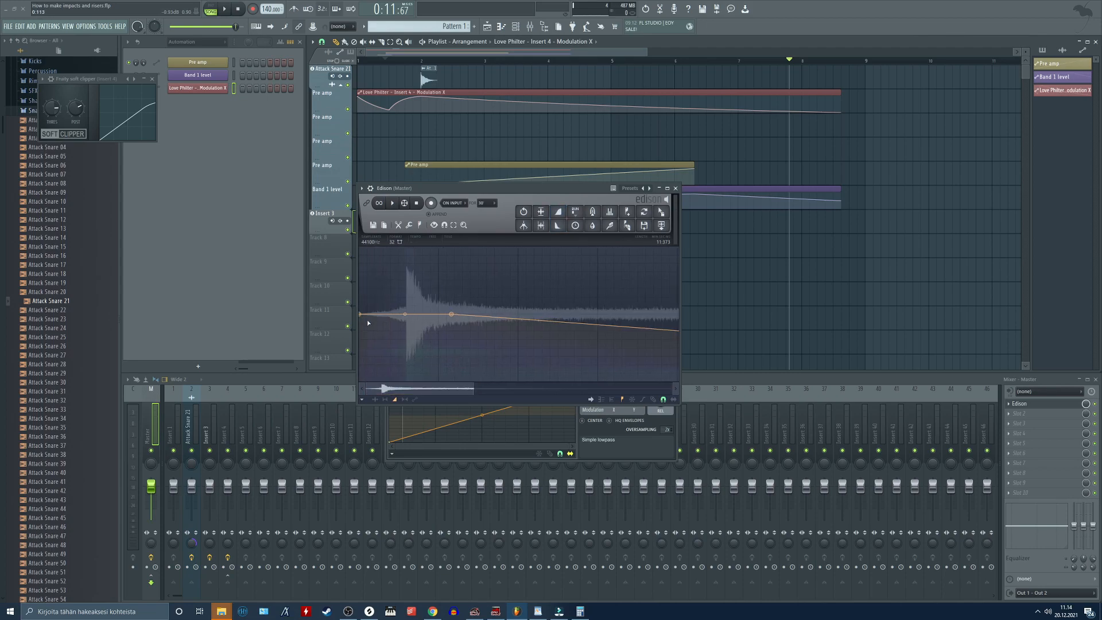
scroll(369, 321, down, 3)
Open Edison's equalizer on the recording, accept it and play the sample
click(616, 215)
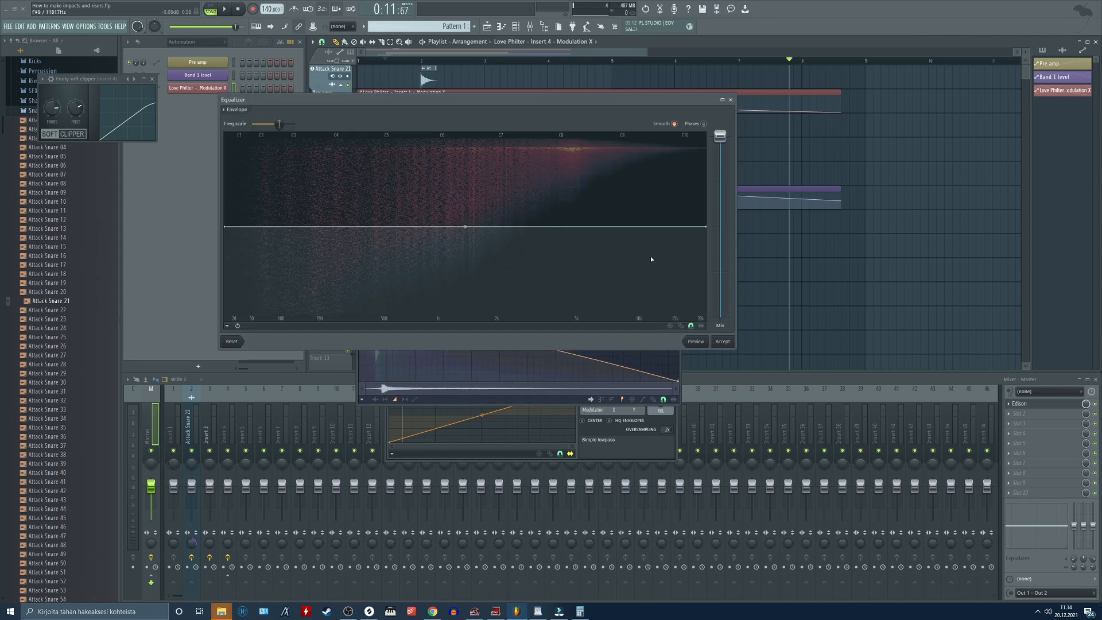
key(Return)
key(space)
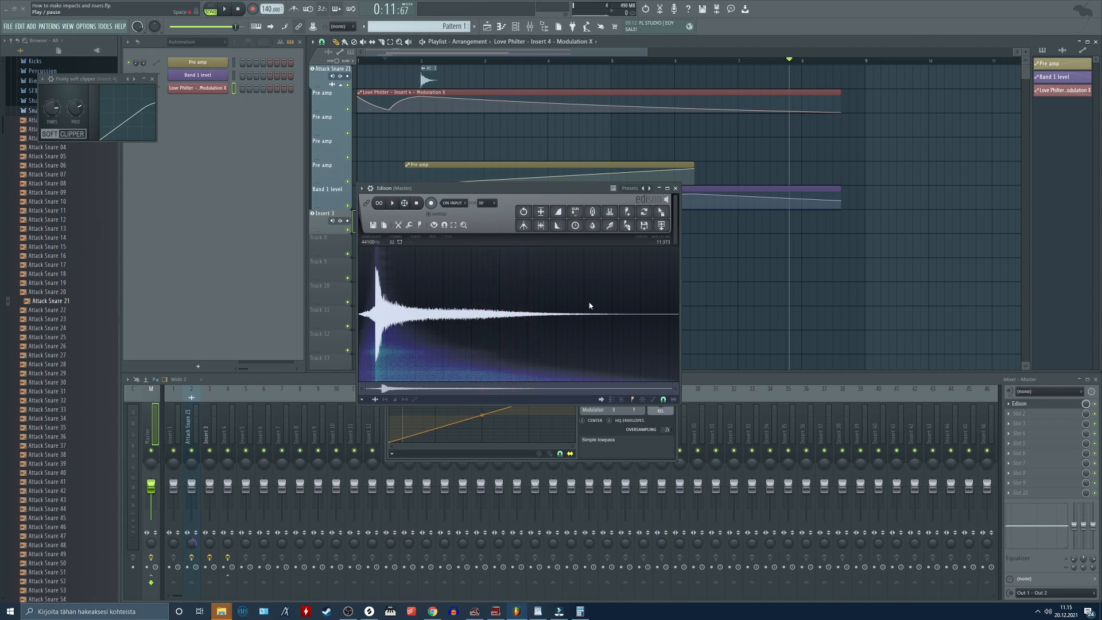
Close the Edison, Love Philter and soft clipper windows to clear the playlist
click(661, 225)
click(676, 189)
click(673, 283)
scroll(677, 109, down, 2)
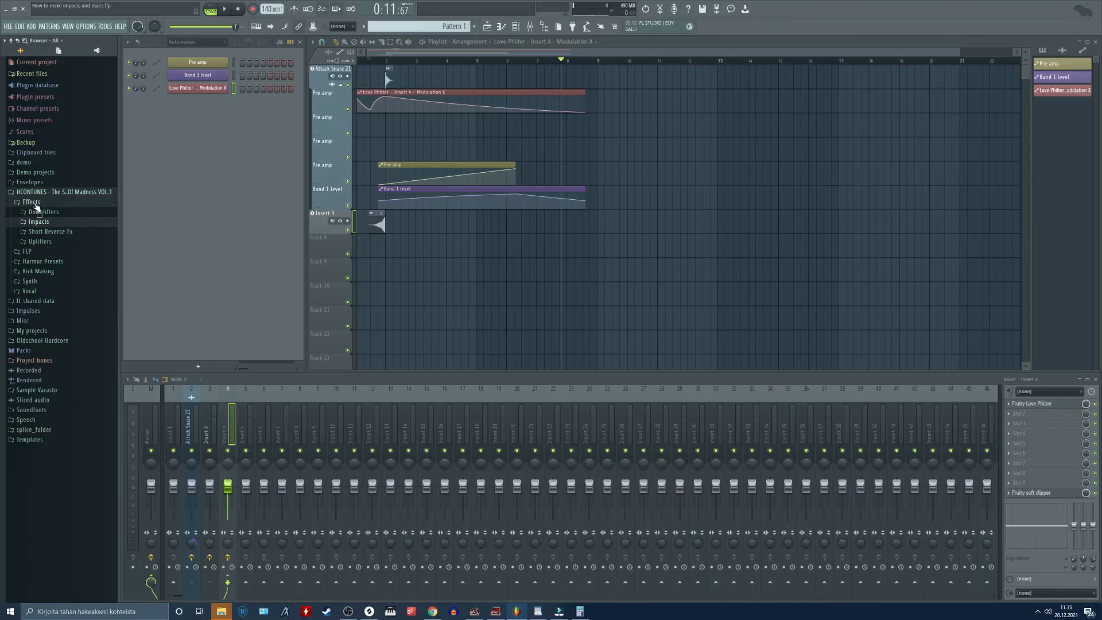
Preview HOT - G# Clubby from the Clean 909 kick folder and add it as an audio clip on playlist track 8
click(58, 272)
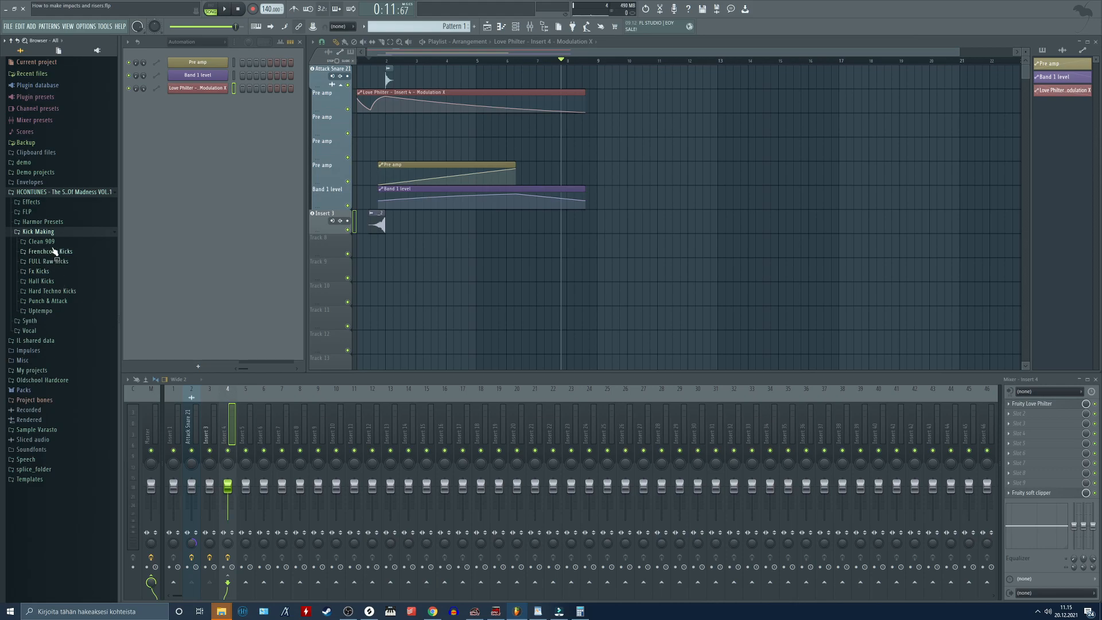
click(51, 244)
click(59, 279)
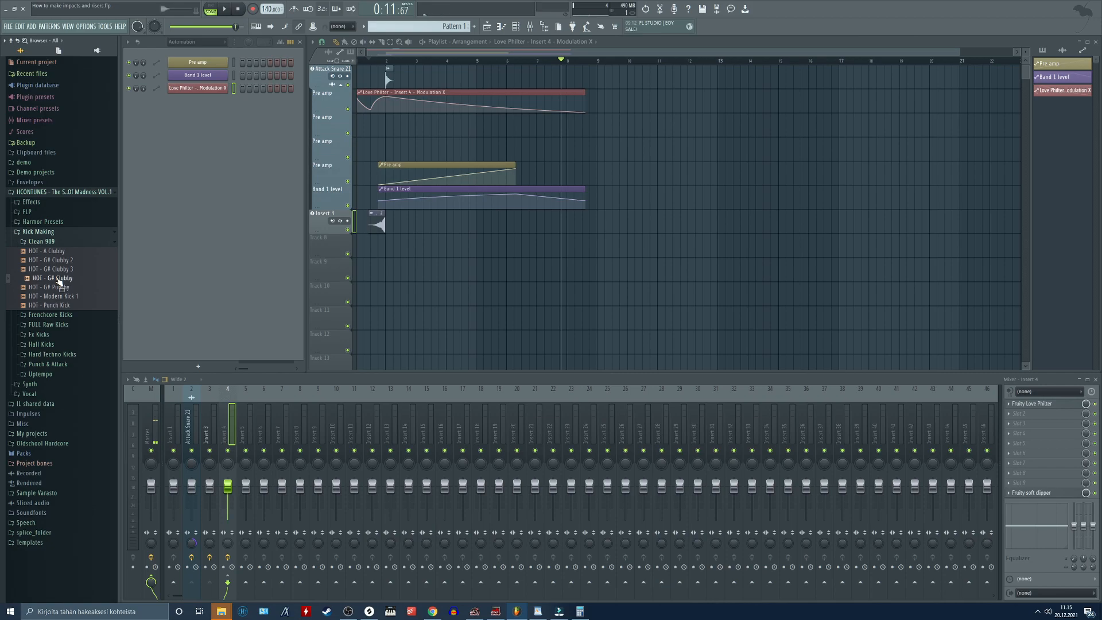
drag(59, 280, 339, 251)
Add playlist time markers named impact at bar 2 and Fx kick at bar 10, where the kick clip starts
click(391, 61)
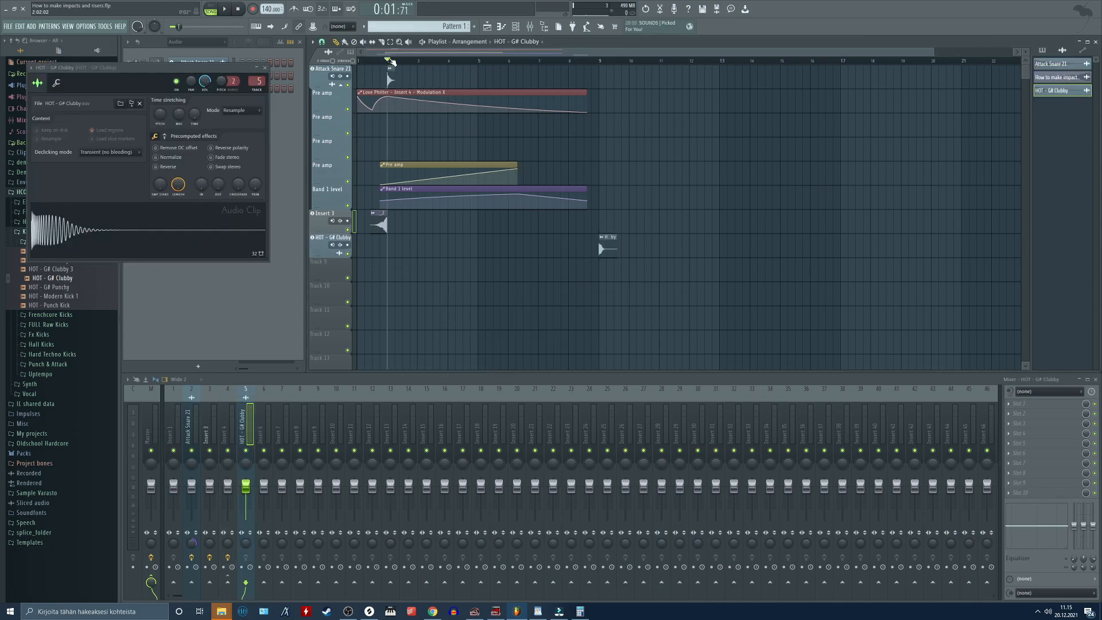
key(alt+t)
text(impact)
key(Return)
click(643, 64)
key(alt+t)
text(Fx kick)
key(Return)
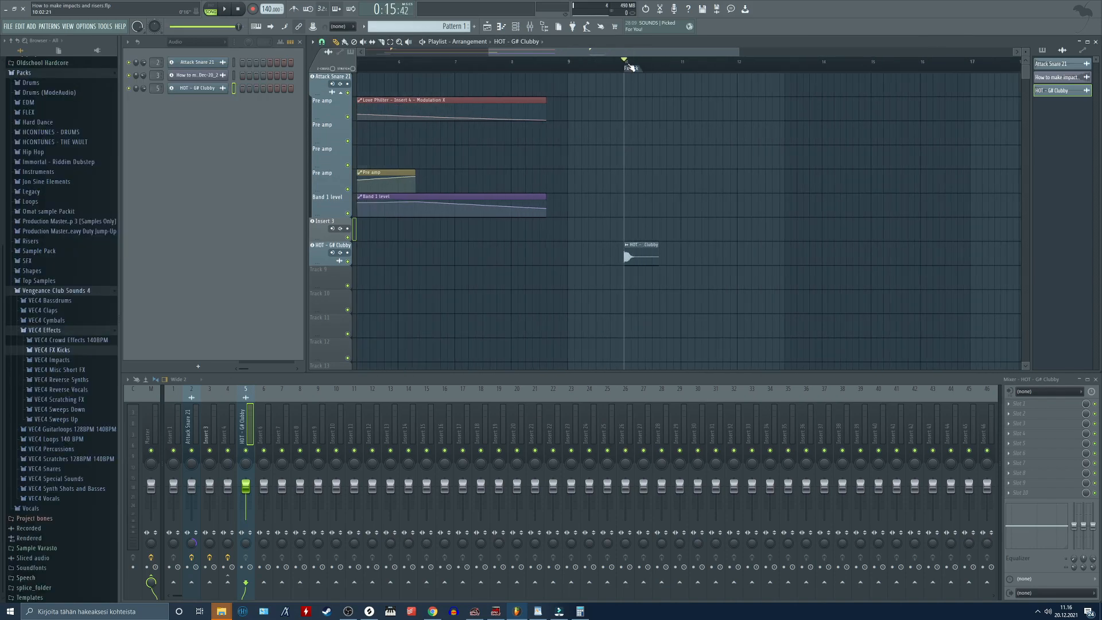
Select the playlist range from bar 10 onward, name the kick clip fx kick reverb and play it
scroll(581, 169, up, 3)
scroll(570, 173, down, 2)
drag(524, 61, 992, 61)
key(space)
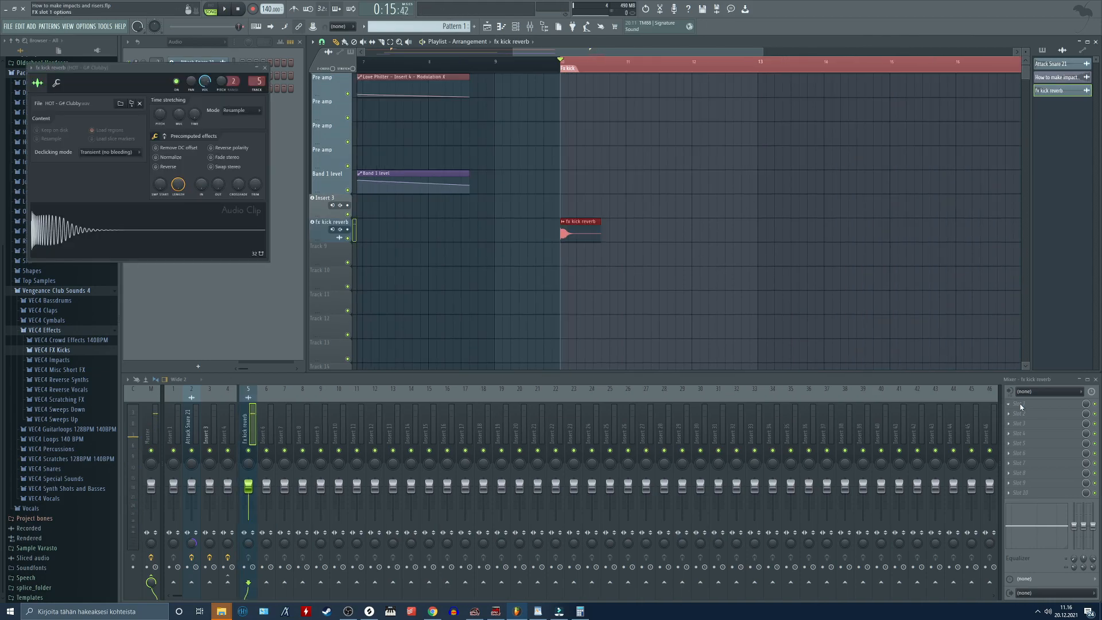
Load Fruity Reeverb 2 and Fruity Blood Overdrive into the first two effect slots of the fx kick reverb track
click(1022, 403)
mouse_move(1028, 409)
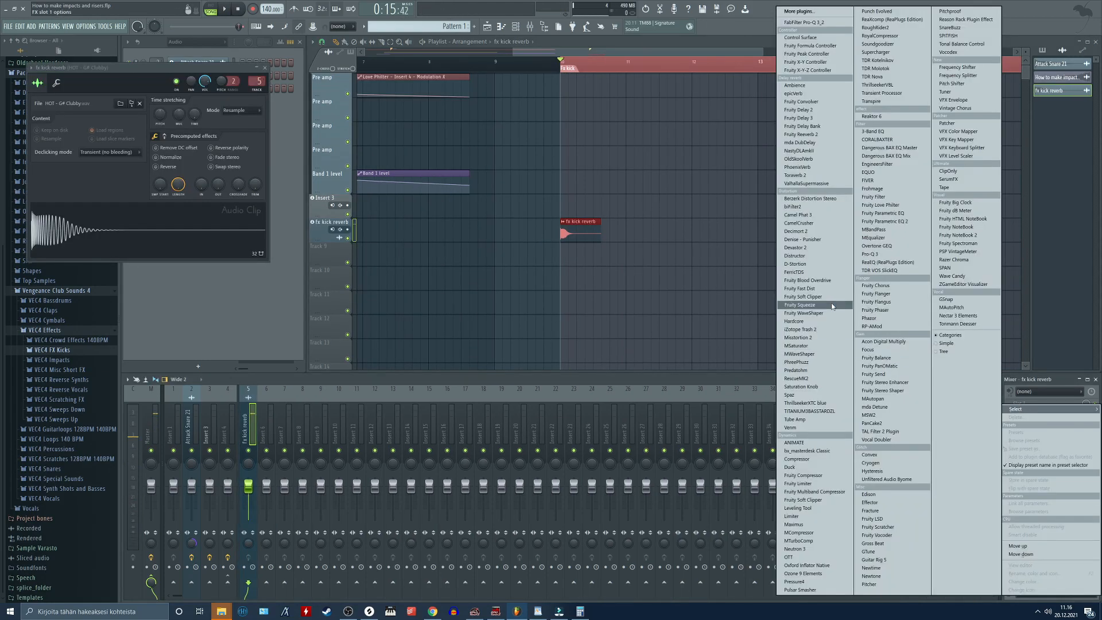
click(821, 136)
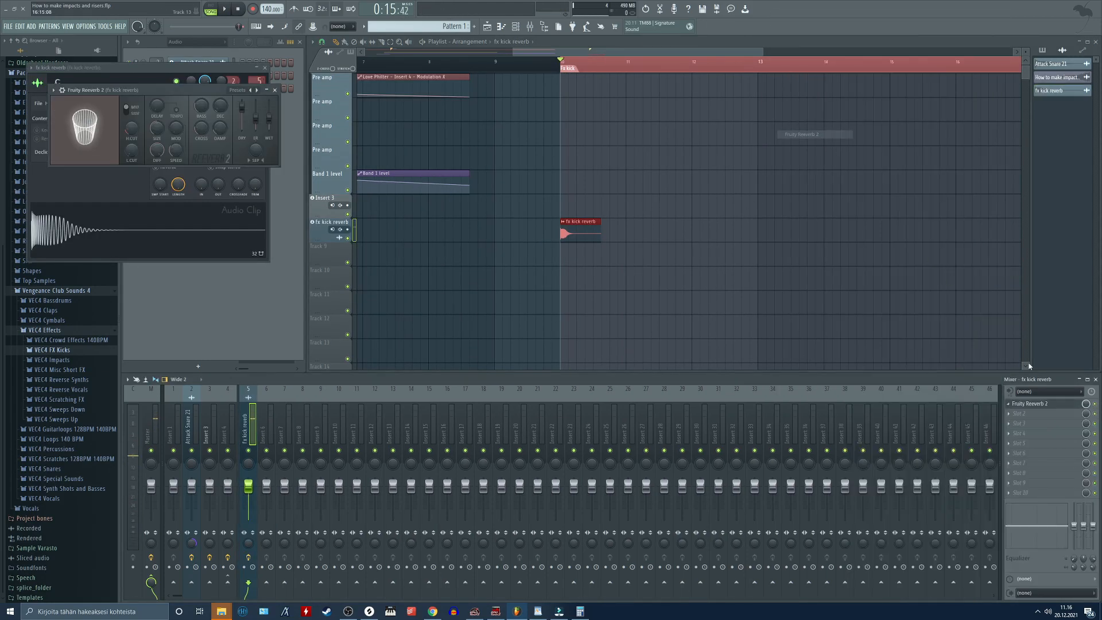
click(1023, 413)
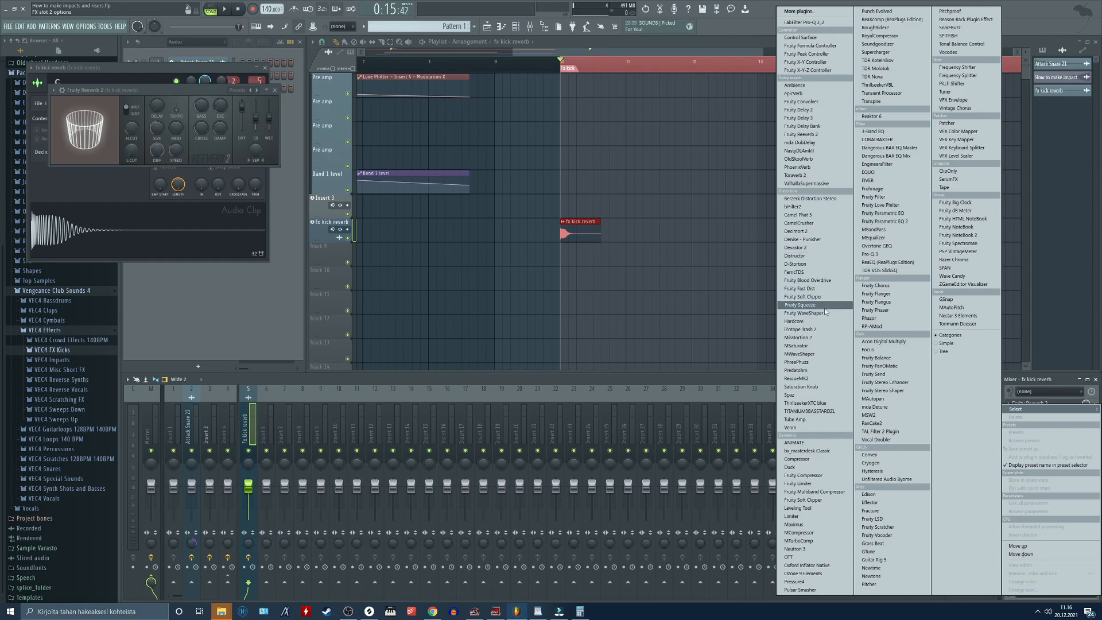
click(806, 280)
Raise Blood Overdrive's preamp and lower its post gain while playing the kick
drag(141, 100, 636, 253)
key(space)
key(space)
drag(693, 322, 694, 340)
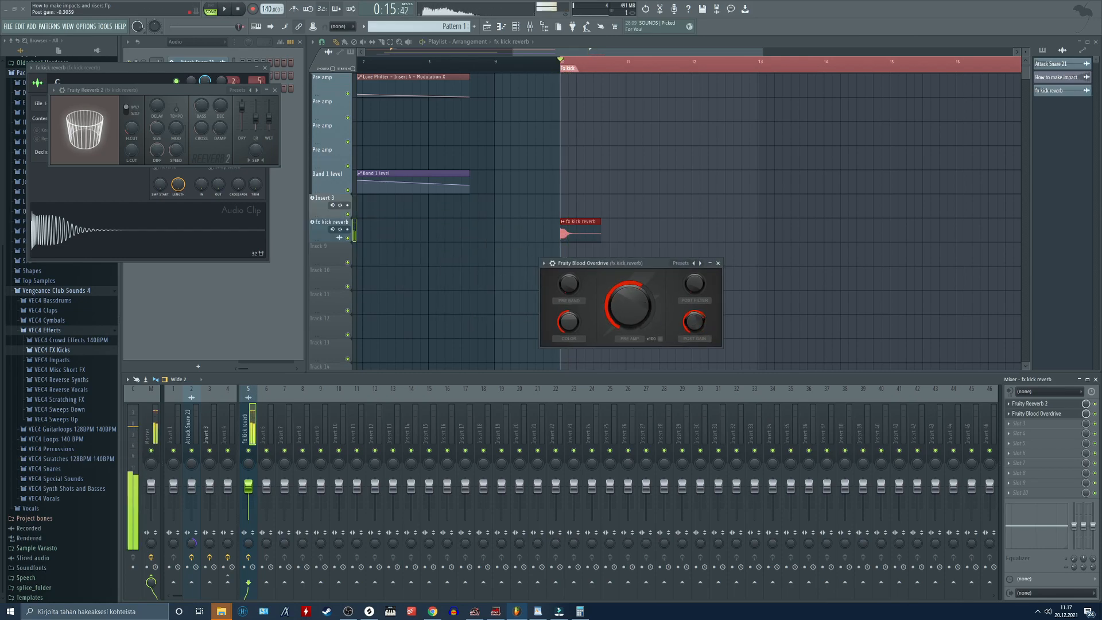
Create an automation clip for Blood Overdrive's preamp below the kick clip, add a high point and curve the rise towards it
key(space)
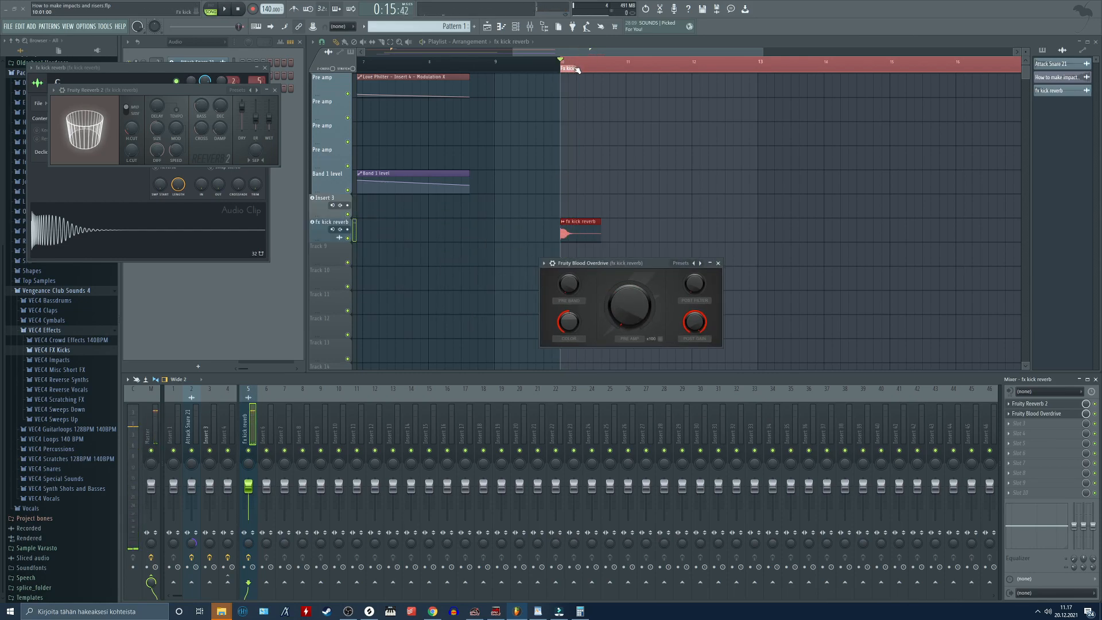
scroll(577, 69, up, 5)
scroll(622, 199, down, 2)
right_click(625, 304)
click(669, 370)
right_click(831, 232)
drag(832, 232, 835, 215)
drag(749, 229, 749, 236)
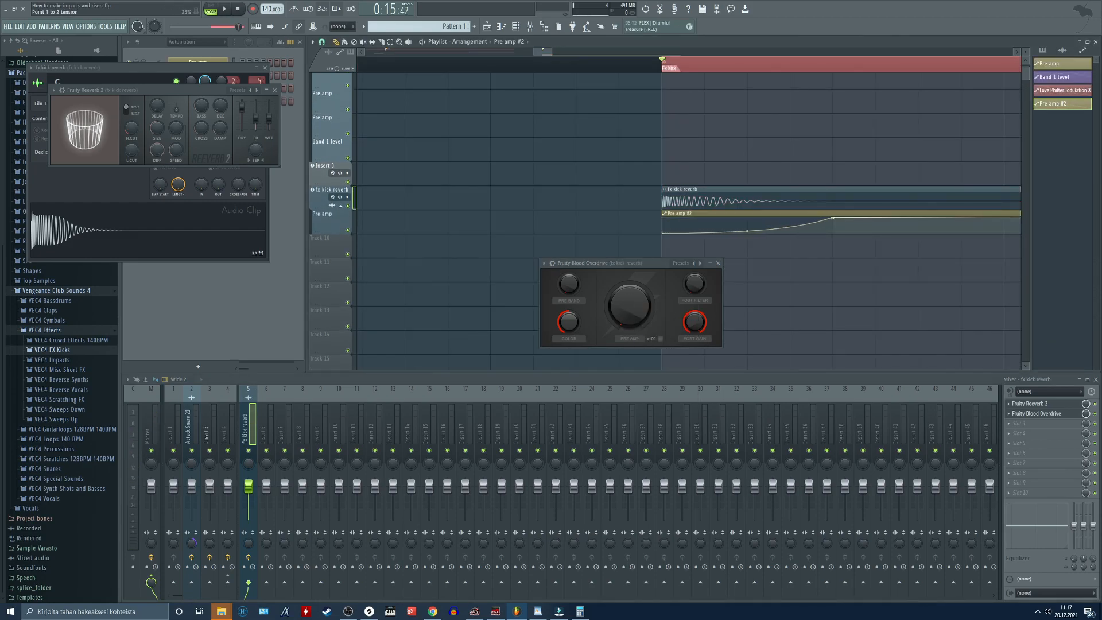
Move the preamp automation's peak closer to the kick's start and lower it while replaying the kick
key(space)
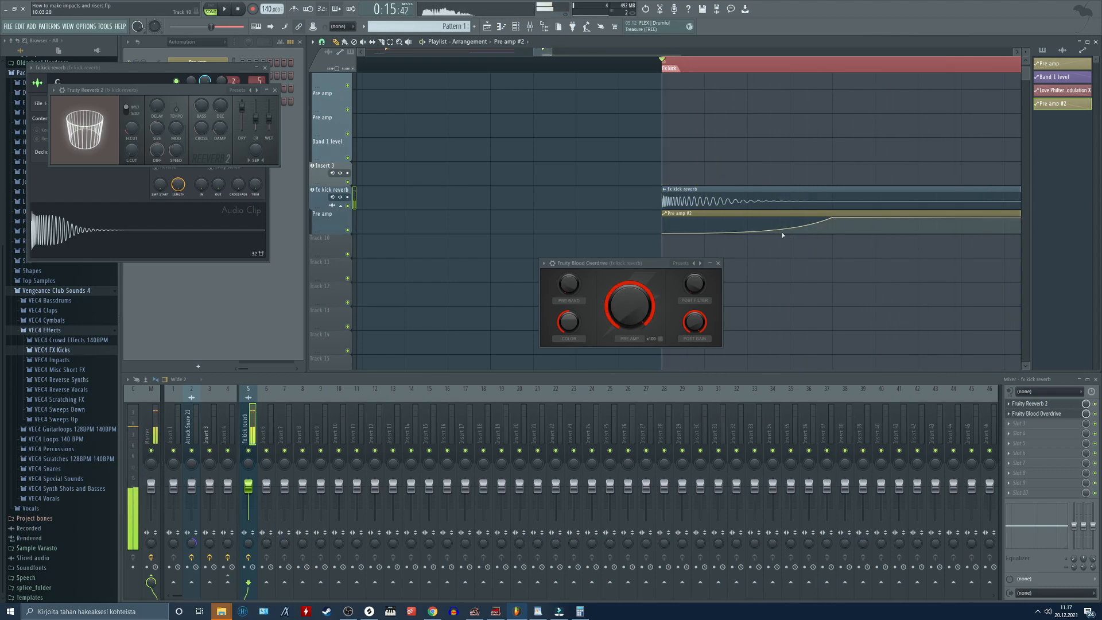
key(space)
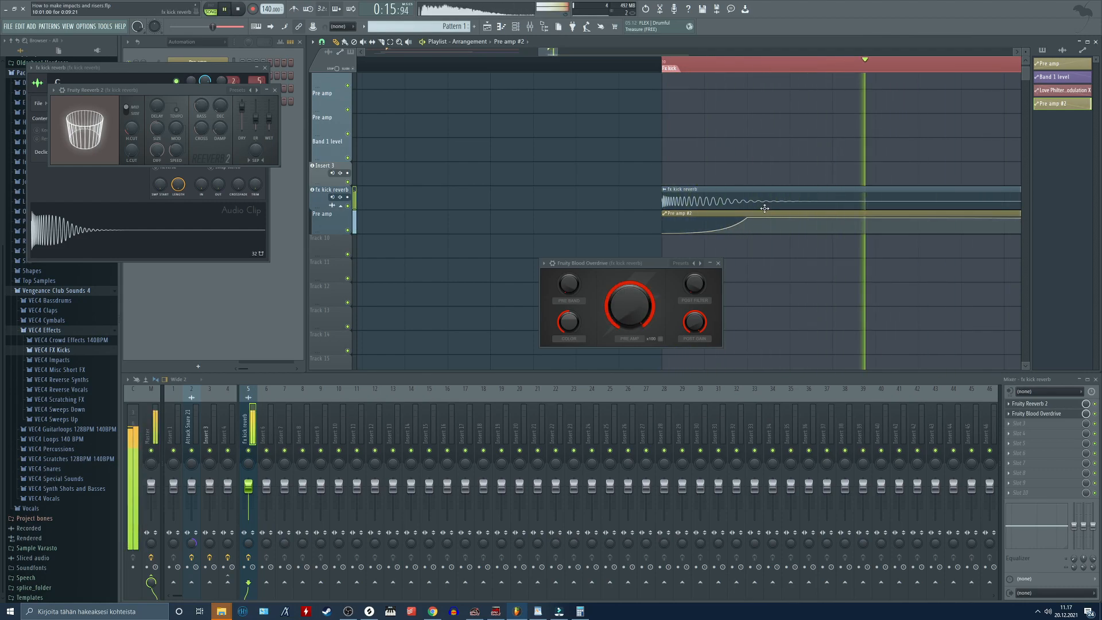
scroll(768, 213, down, 2)
key(space)
drag(800, 221, 640, 224)
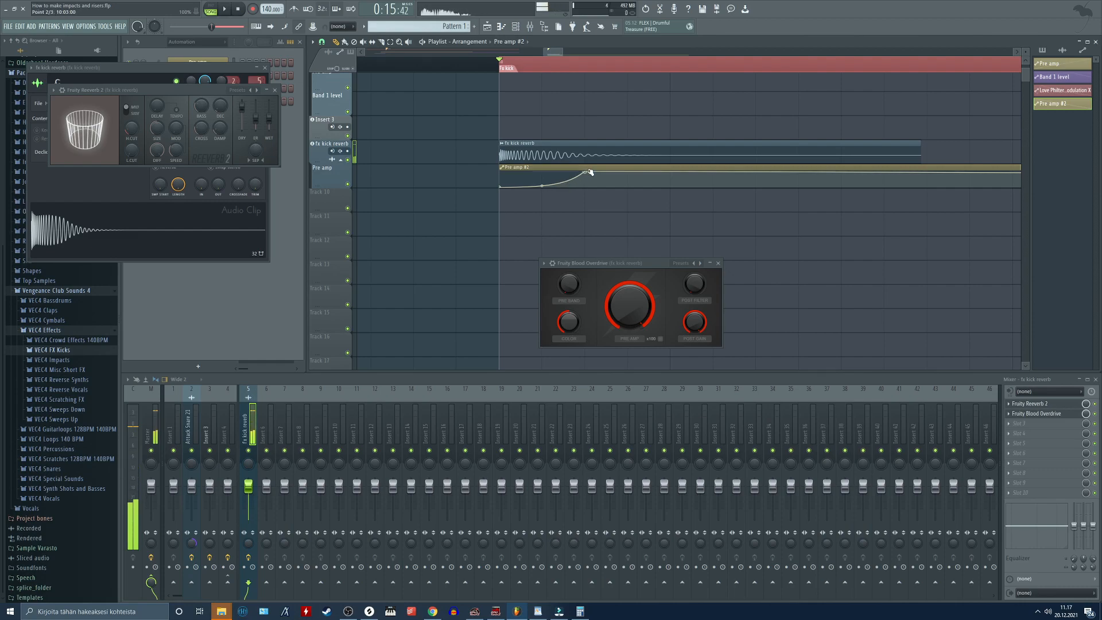
drag(626, 170, 628, 176)
key(space)
key(space)
key(space)
Flatten the beginning of the preamp automation's rise by adjusting its tension and replay the kick
drag(563, 186, 587, 190)
key(space)
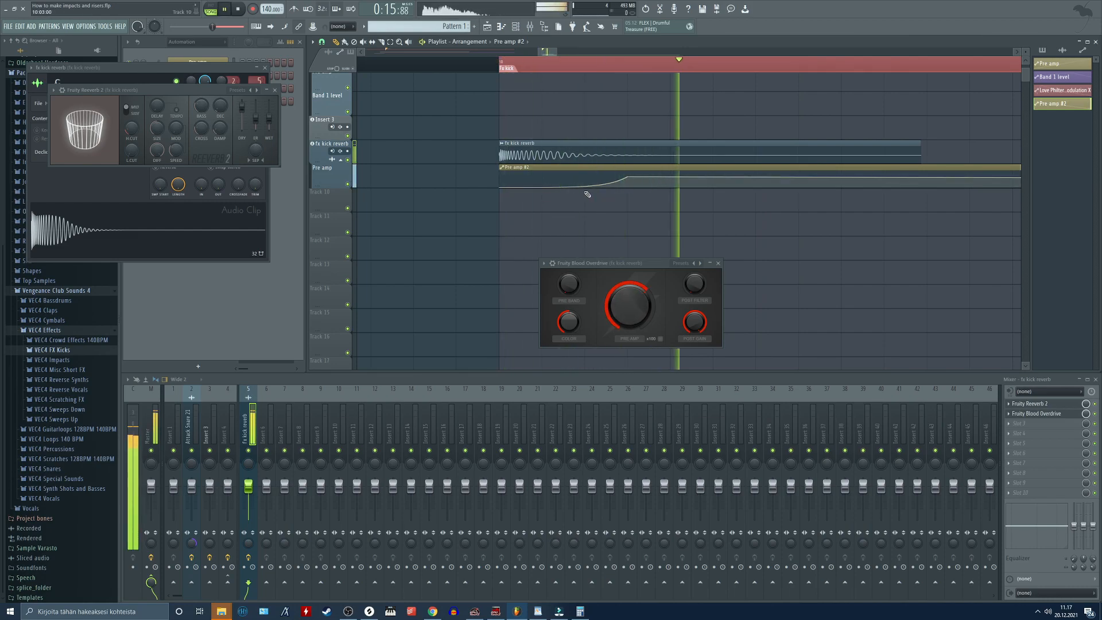
key(space)
key(space)
key(space)
key(space)
key(space)
Start the playlist time selection slightly before the Fx kick marker and replay the kick repeatedly
scroll(517, 68, down, 4)
drag(512, 69, 497, 68)
key(space)
key(space)
click(776, 241)
right_click(776, 241)
scroll(524, 68, up, 4)
click(501, 66)
key(space)
key(space)
key(space)
key(space)
key(space)
key(space)
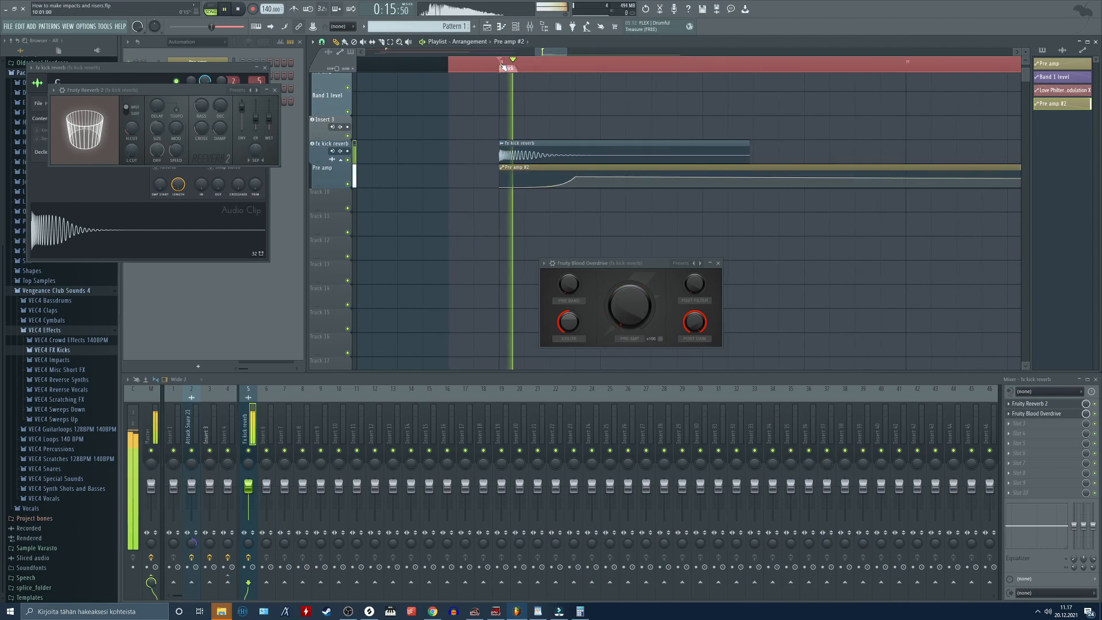
Extend the start of the preamp automation clip to slightly before the kick with a flat zero-level lead-in
drag(568, 217, 647, 205)
drag(770, 234, 707, 223)
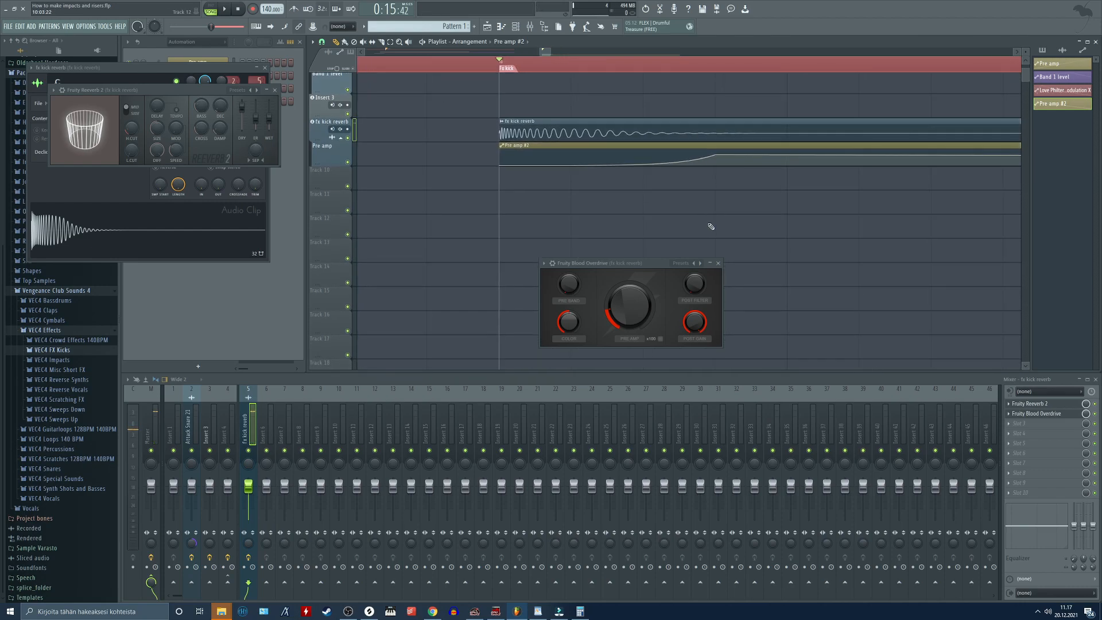
drag(622, 213, 667, 229)
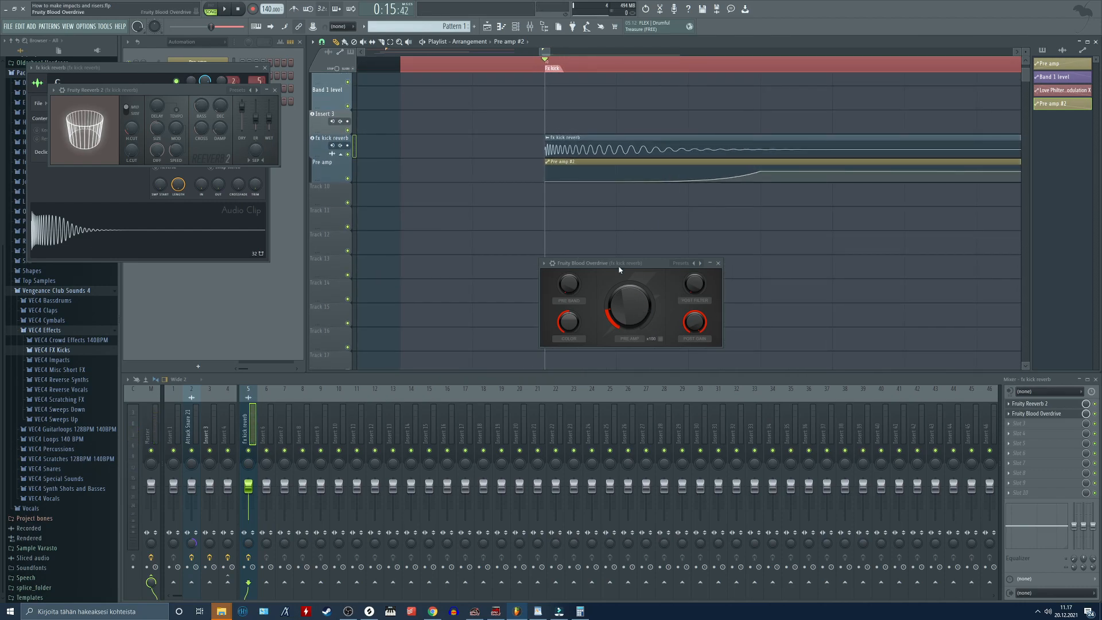
drag(590, 219, 619, 228)
drag(594, 171, 522, 172)
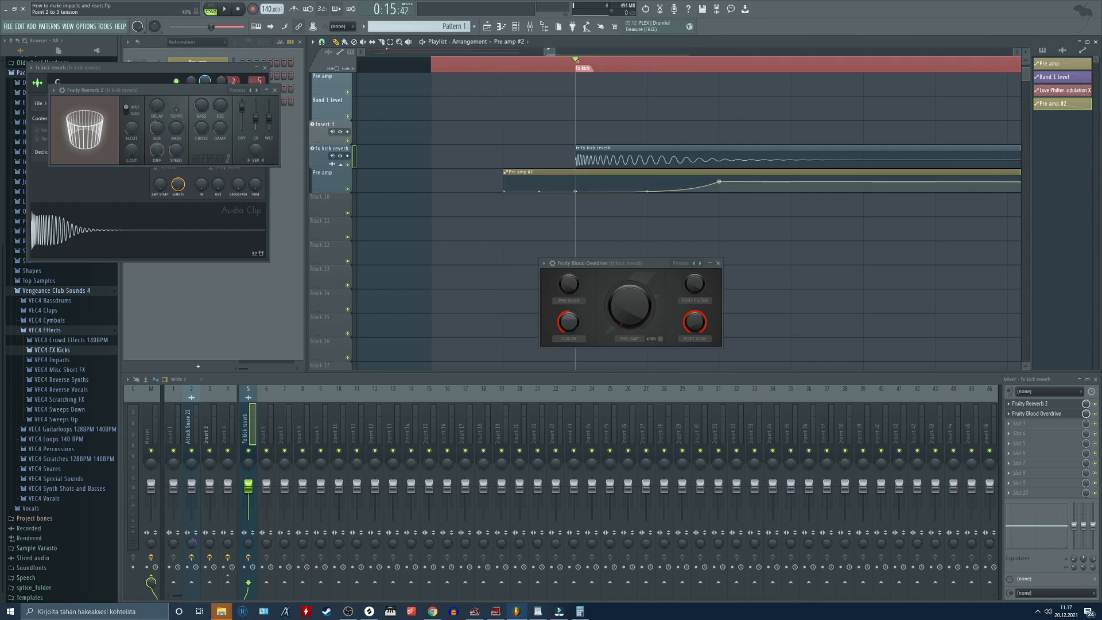
Play the kick from the start of the time selection to check the extended preamp automation
key(space)
scroll(495, 66, down, 2)
key(space)
mouse_move(577, 136)
mouse_down()
mouse_move(540, 136)
mouse_move(581, 118)
mouse_up()
key(space)
key(space)
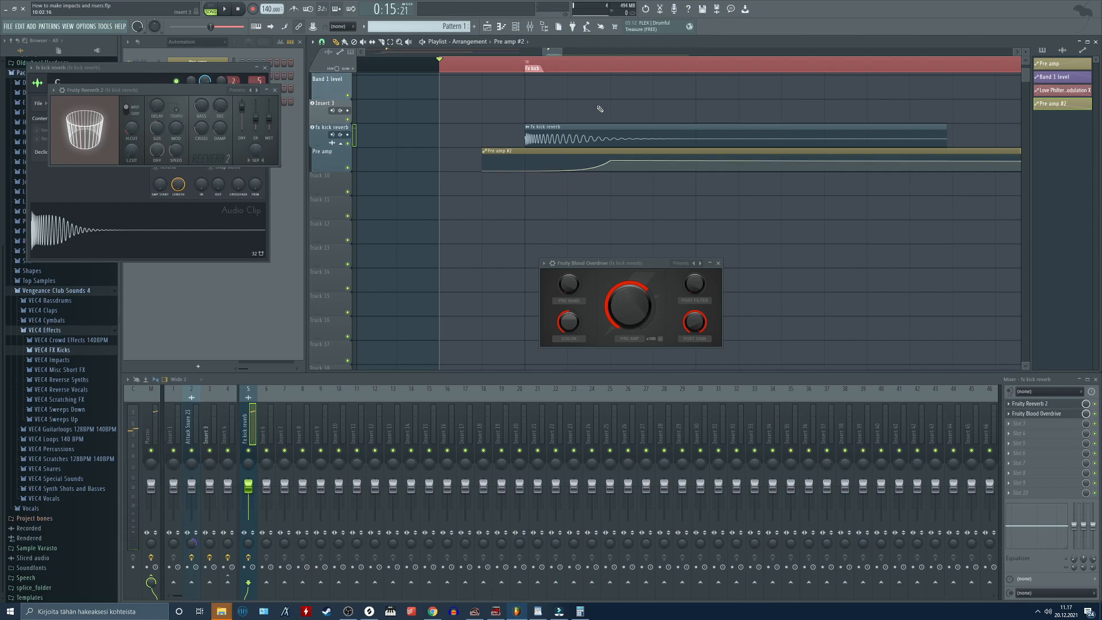
key(space)
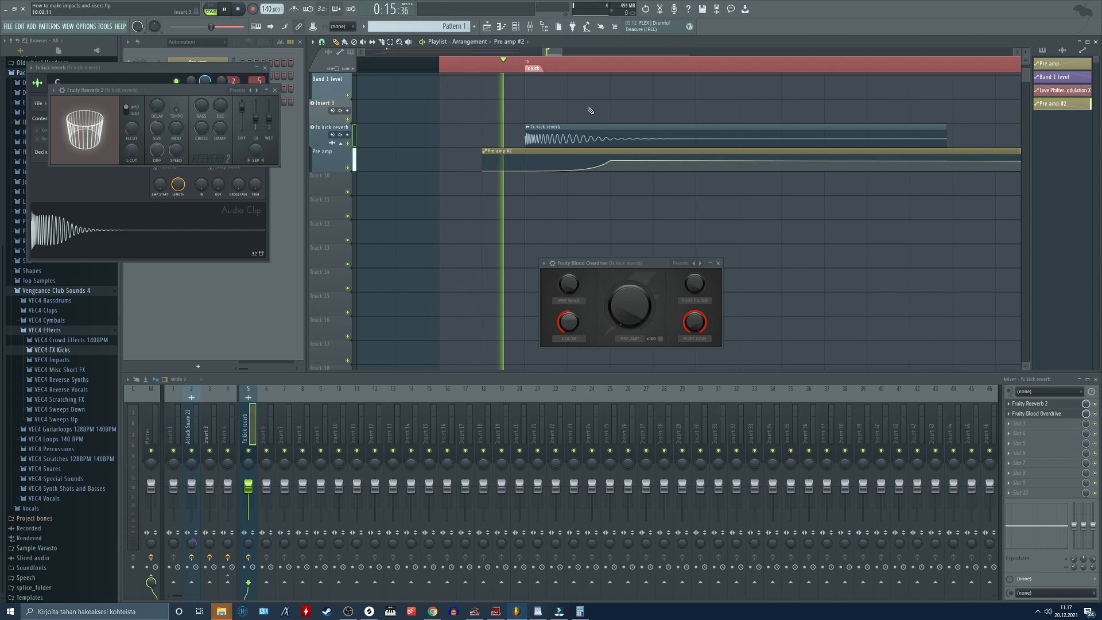
scroll(604, 54, down, 3)
key(space)
drag(773, 124, 743, 127)
key(space)
key(space)
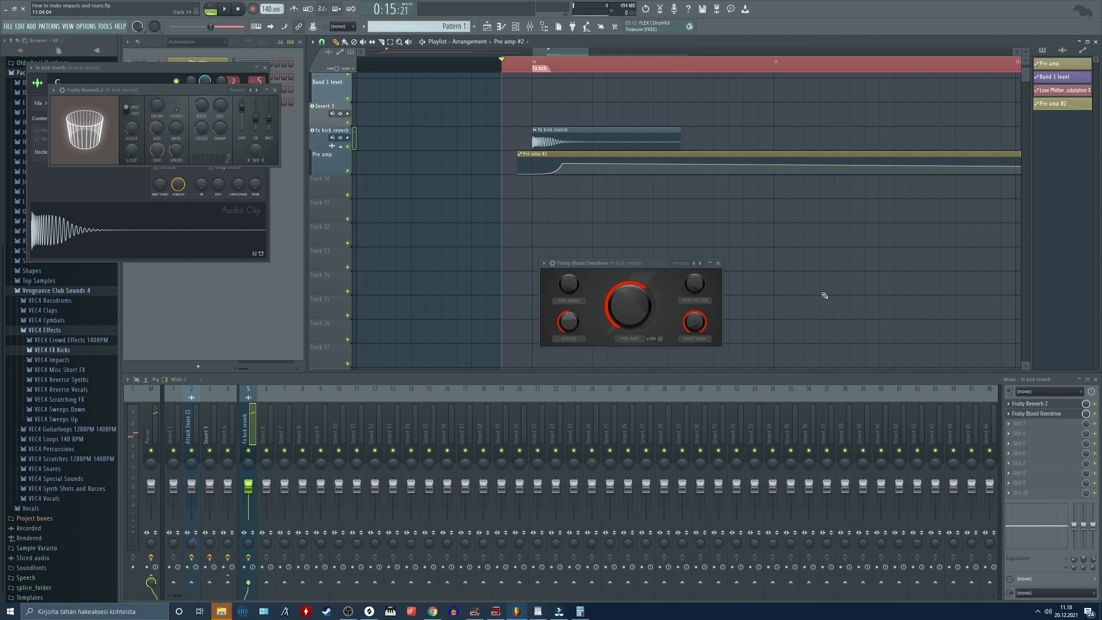
Reopen Fruity Reeverb 2 on the fx kick reverb track, set its stereo separation to about -64% and play the kick
click(1039, 405)
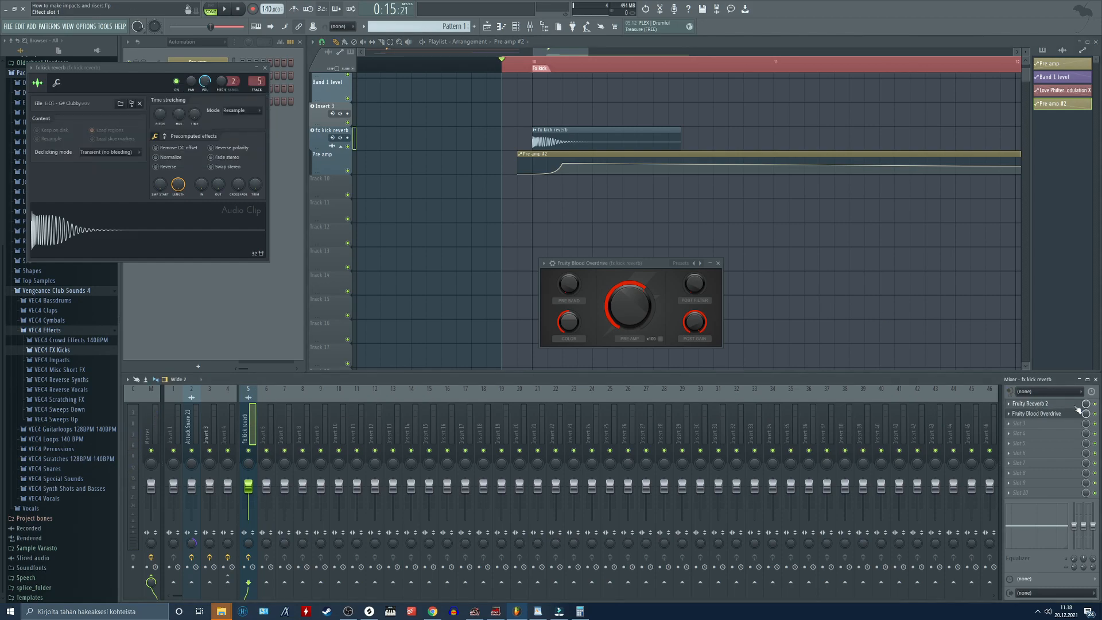
click(1040, 405)
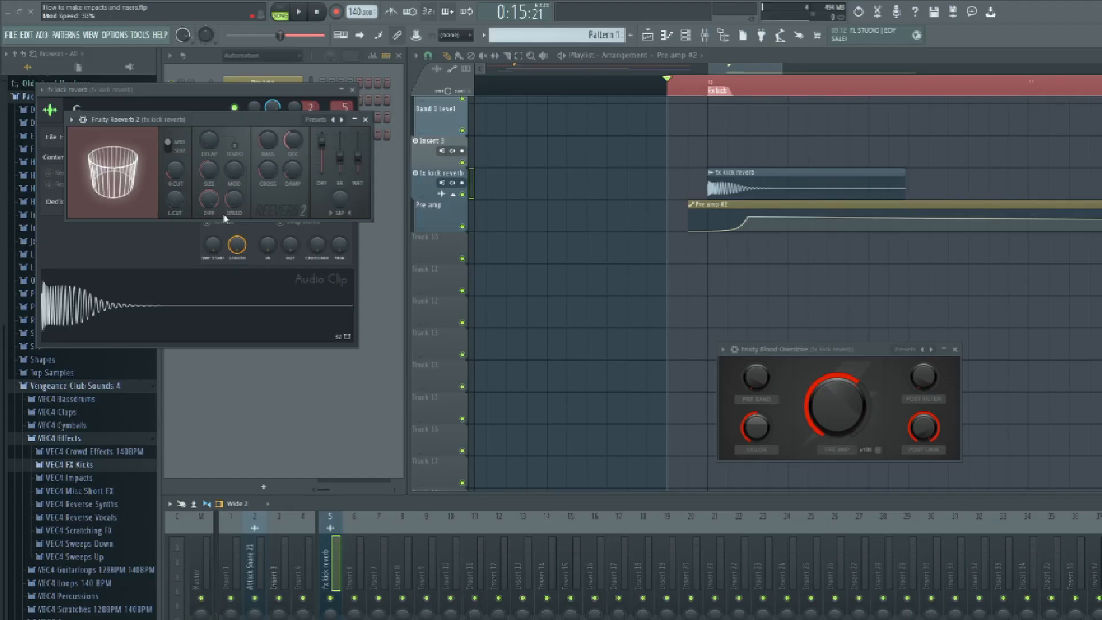
drag(198, 119, 310, 146)
mouse_move(451, 224)
mouse_down()
mouse_move(451, 201)
mouse_move(466, 236)
mouse_up()
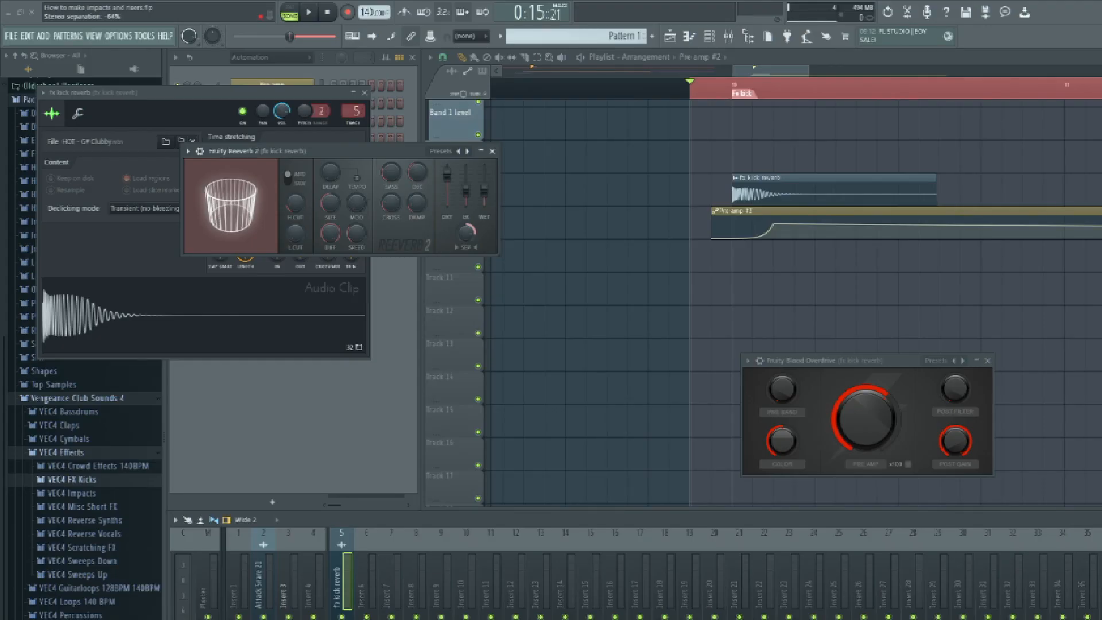
key(space)
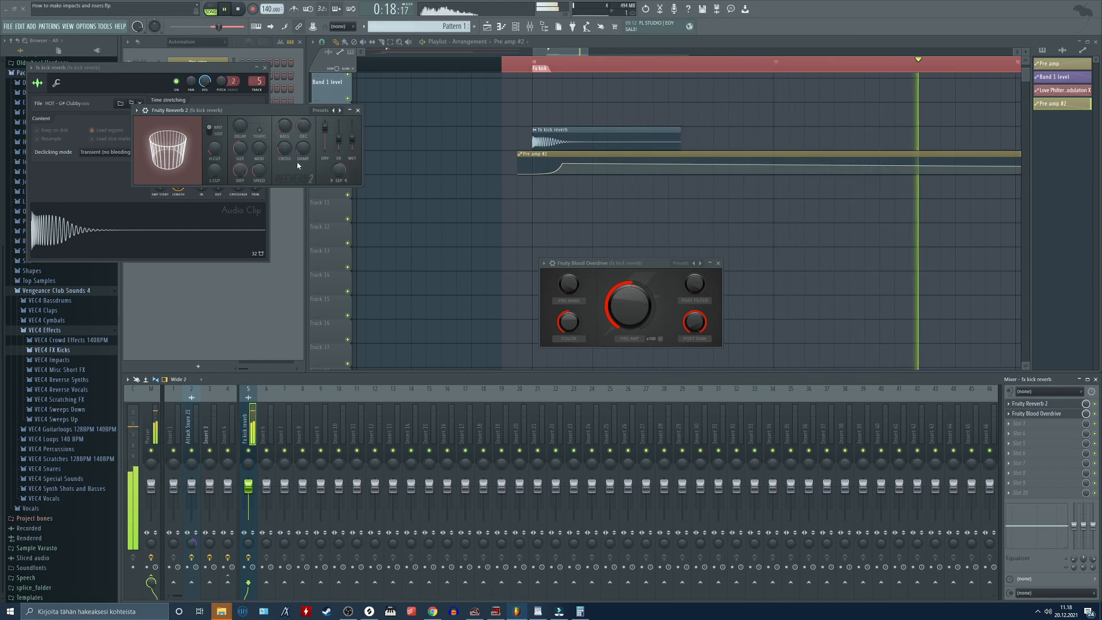
key(space)
Lower the preamp automation's peak slightly and replay the kick
drag(564, 164, 564, 167)
key(space)
key(space)
Enlarge the Pre amp track and add a zero-level automation point just before bar 14
drag(290, 110, 236, 104)
drag(326, 173, 325, 198)
drag(658, 228, 601, 228)
scroll(585, 69, down, 3)
drag(654, 117, 580, 118)
right_click(901, 200)
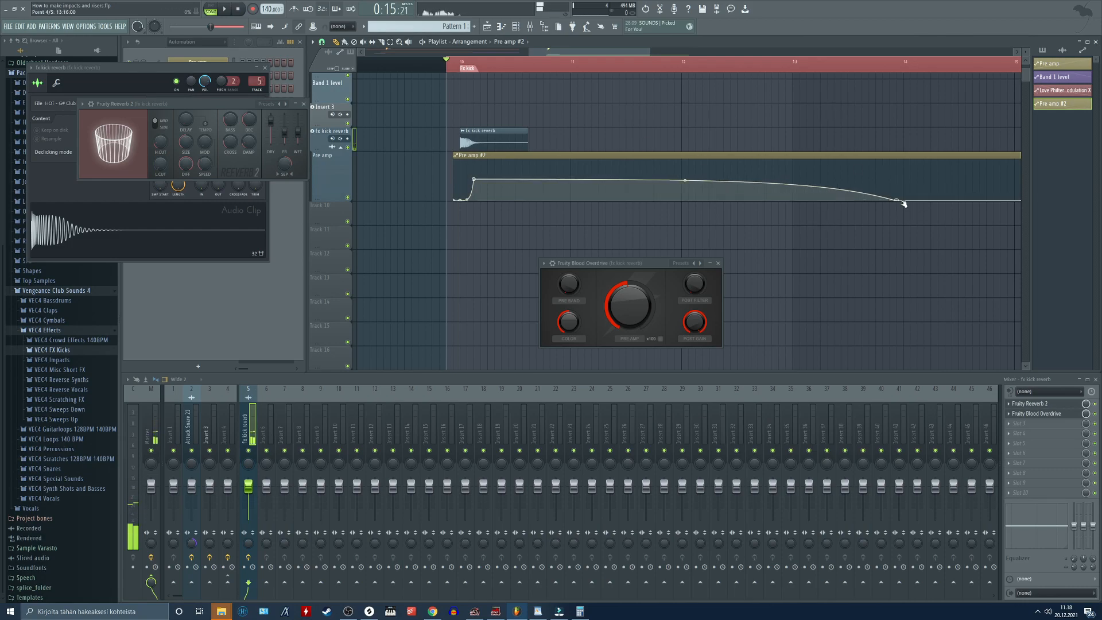
Bend the preamp automation's fall after the peak into a gradual concave decay and play the result
key(space)
drag(685, 180, 689, 195)
key(space)
key(space)
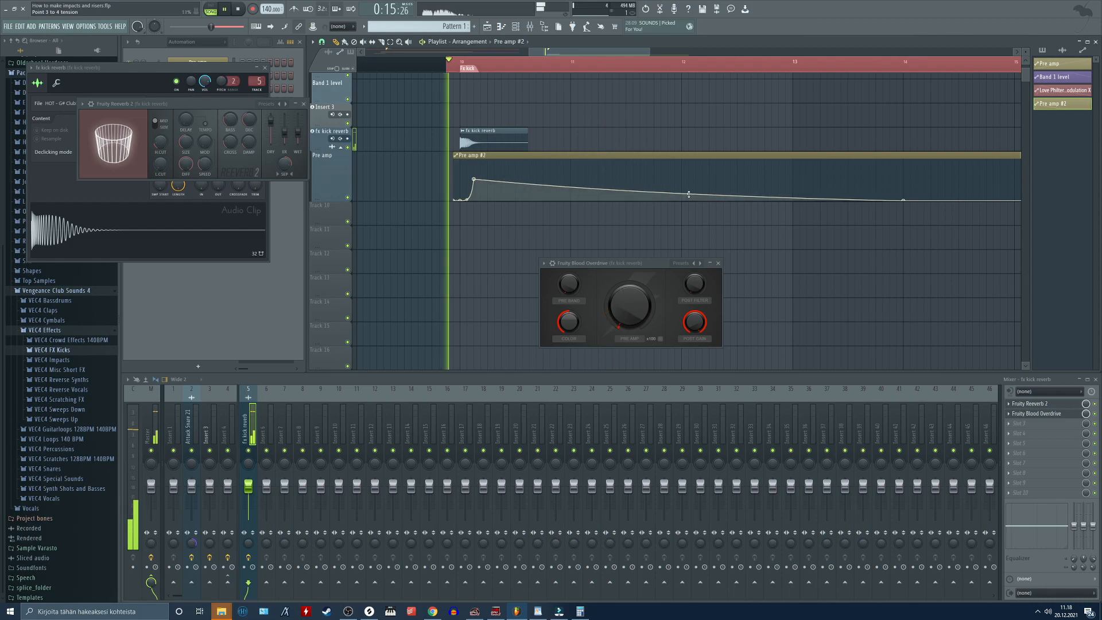
key(space)
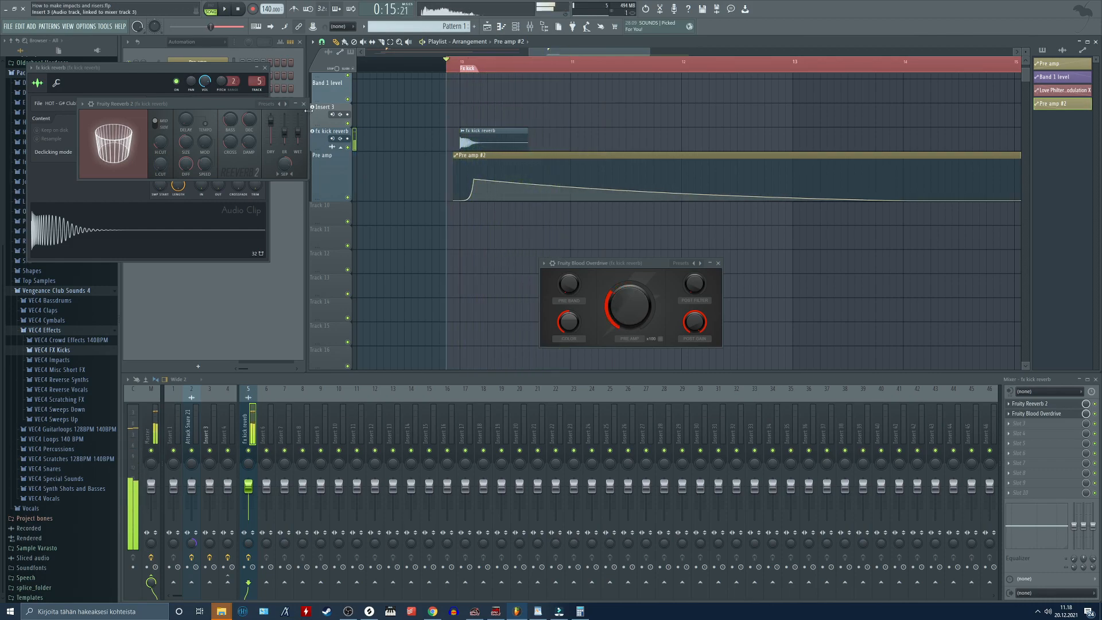
Close the Fruity Reeverb 2, kick channel and Blood Overdrive windows
click(304, 104)
click(264, 68)
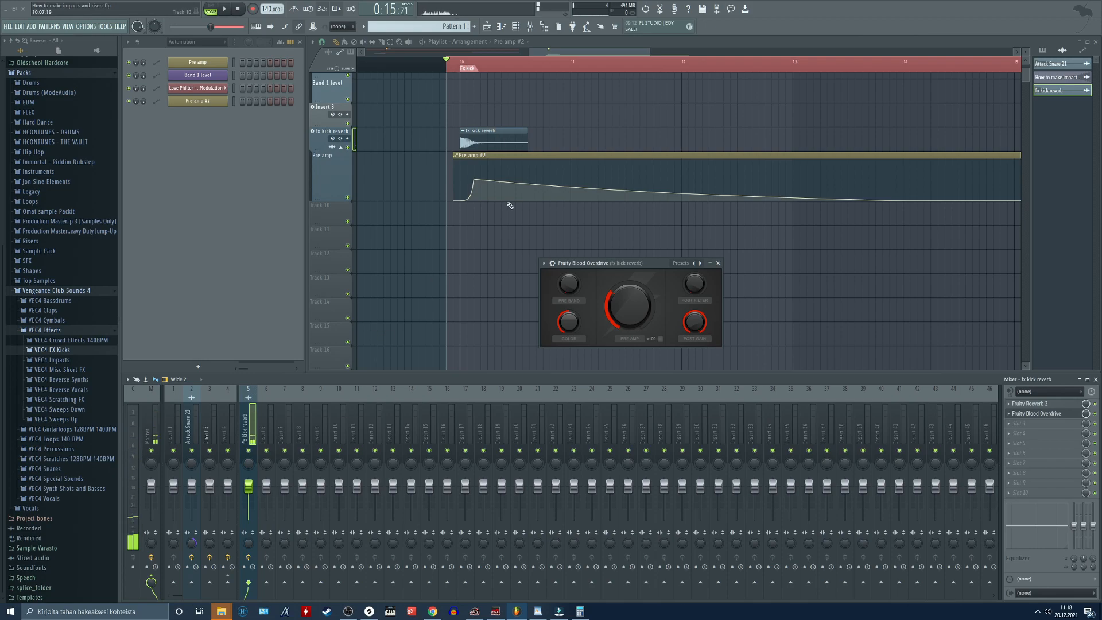
drag(434, 243, 484, 266)
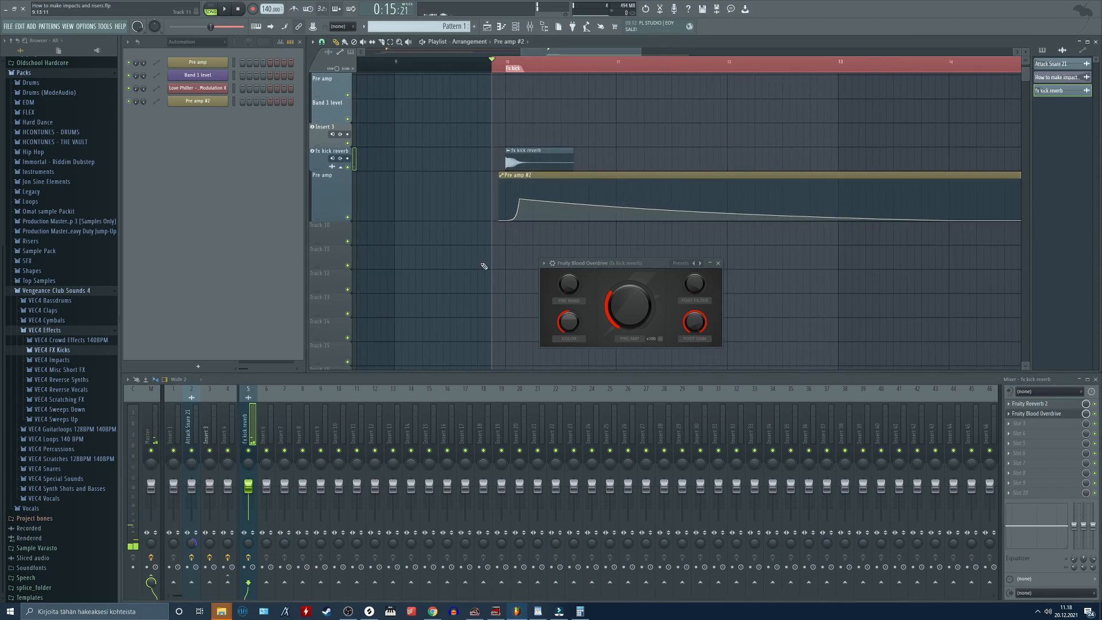
click(718, 263)
Open the Percussion folder of the Drums (ModeAudio) pack in the browser
scroll(75, 301, up, 3)
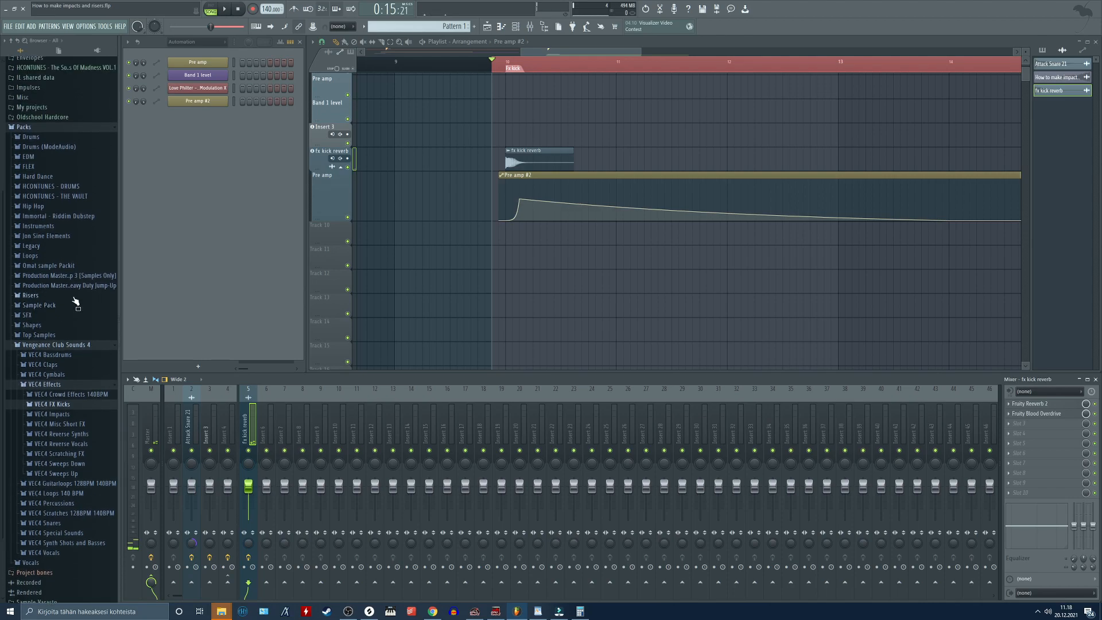
click(72, 146)
scroll(80, 270, up, 2)
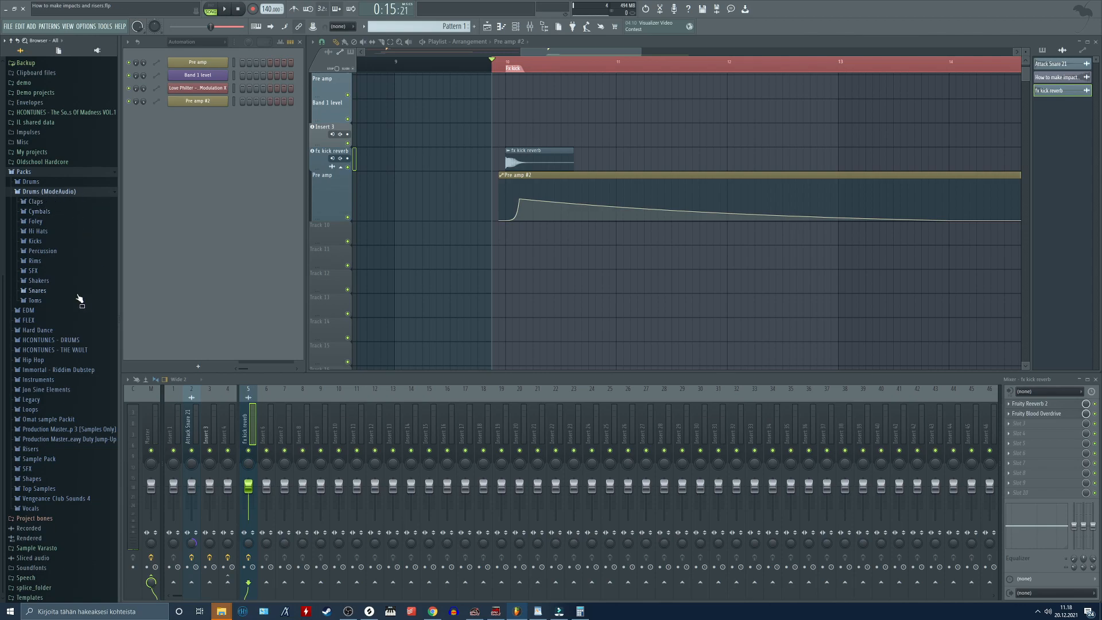
click(70, 251)
scroll(71, 264, down, 5)
scroll(92, 210, down, 7)
Audition percussion samples in the folder and select Fracture Perc 06
click(89, 225)
click(80, 281)
key(Down)
key(Down)
key(Down)
key(Down)
key(Down)
key(Down)
key(Down)
scroll(86, 271, down, 6)
click(55, 413)
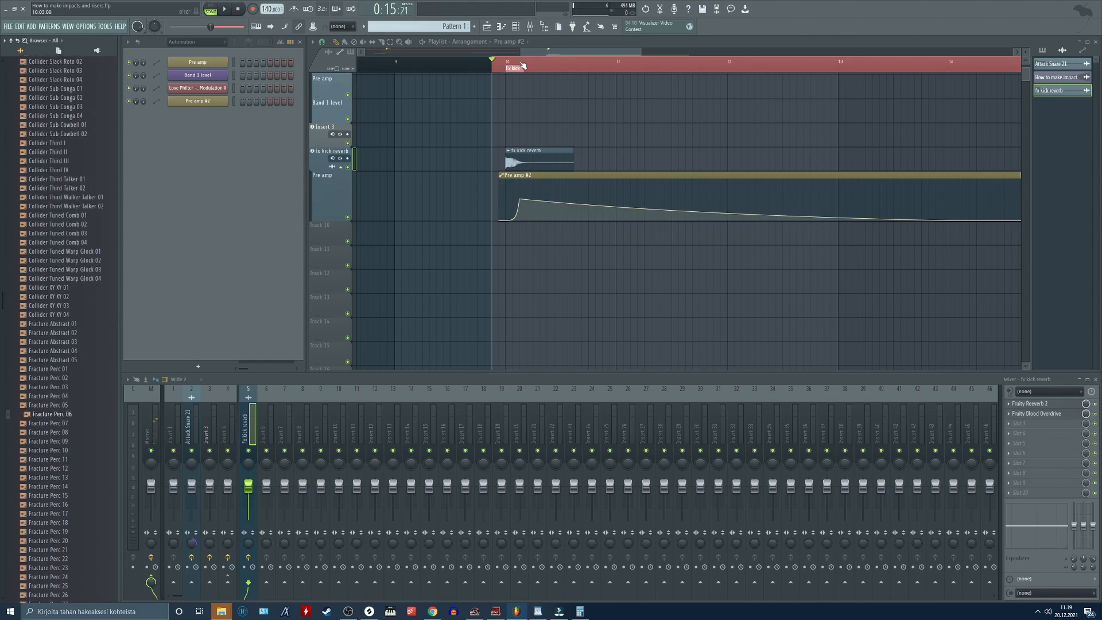
Place Fracture Perc 06 at the Fx kick marker on an audio track of its own below the preamp automation
scroll(521, 63, up, 4)
scroll(494, 183, down, 1)
drag(59, 415, 325, 212)
click(535, 331)
Load Fruity Reeverb 2 into the first effect slot of the Fracture Perc 06 track and move its window clear
click(1028, 404)
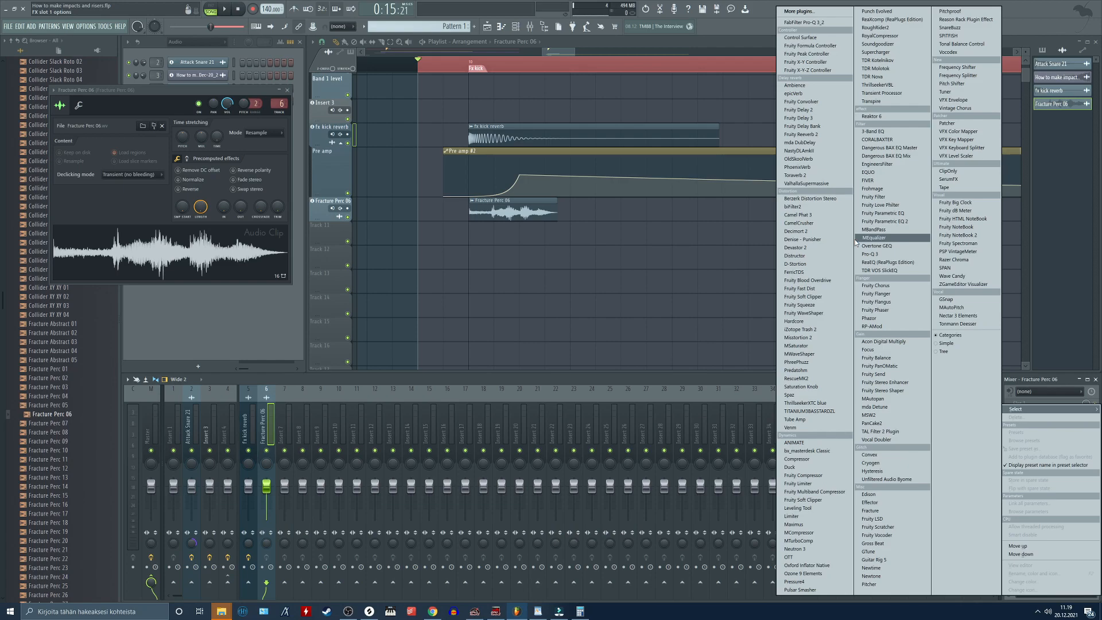
click(820, 135)
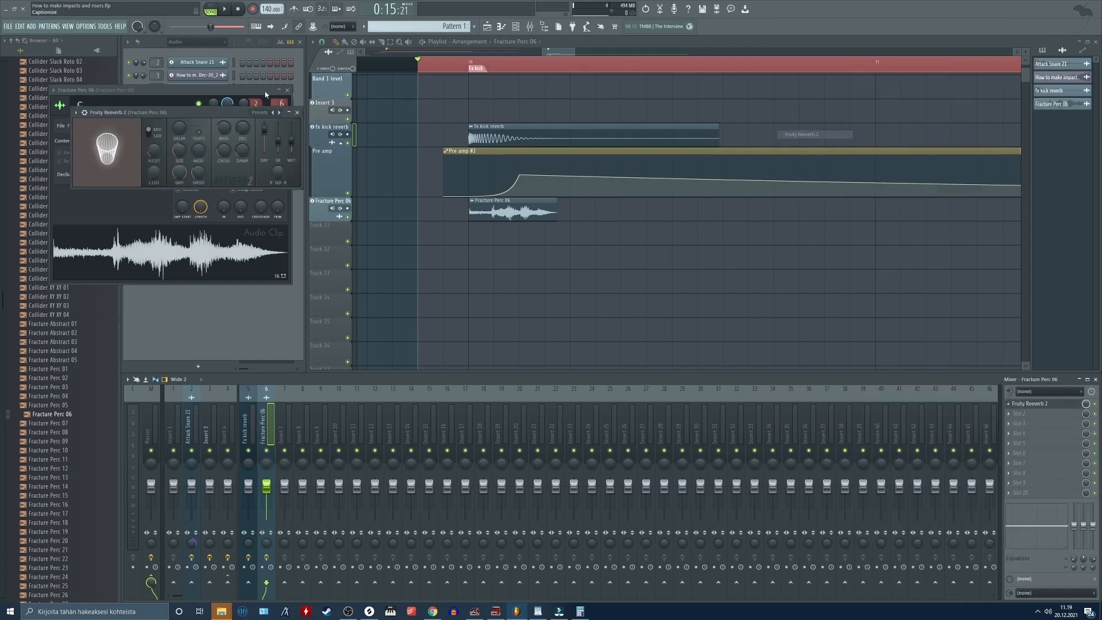
drag(177, 114, 466, 254)
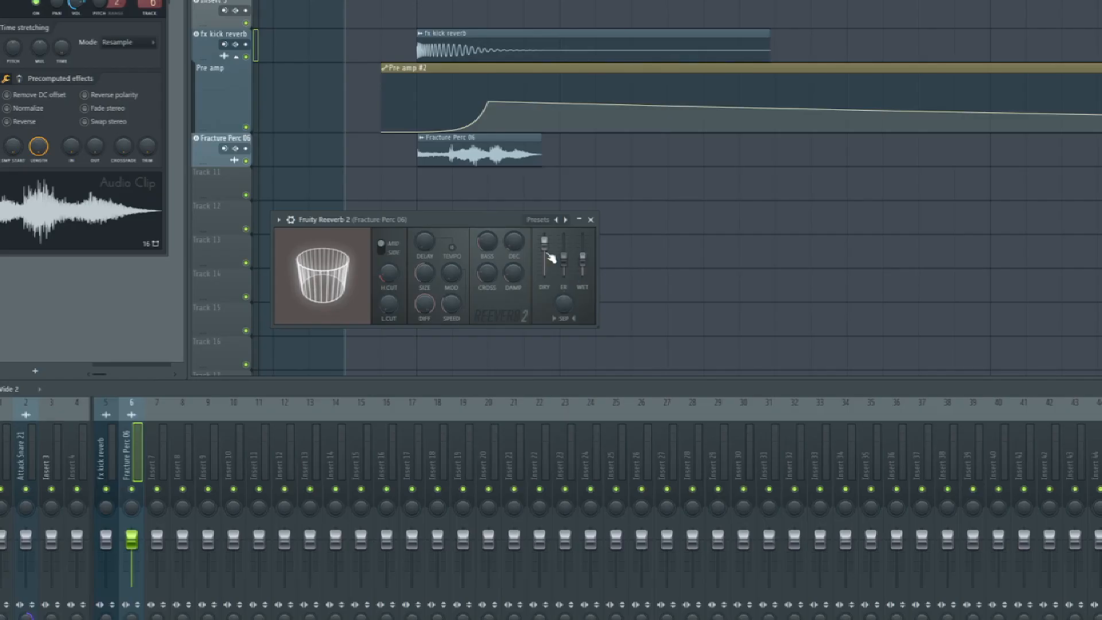
Lower the dry level and raise the wet level of the percussion's reverb, and play the layered kick
drag(545, 244, 509, 224)
drag(581, 271, 582, 245)
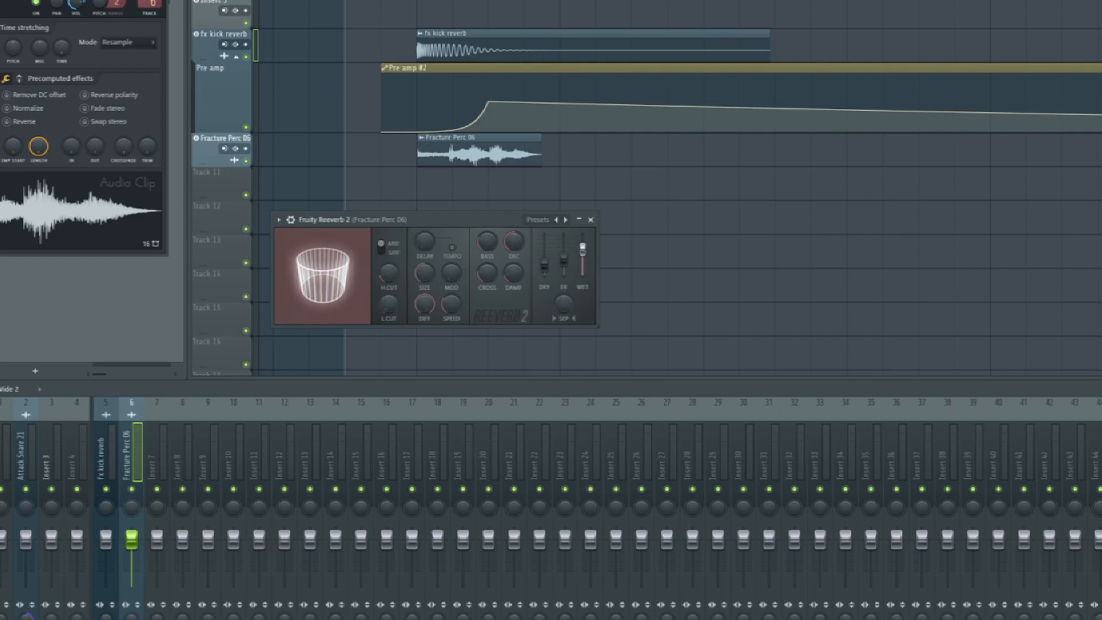
key(space)
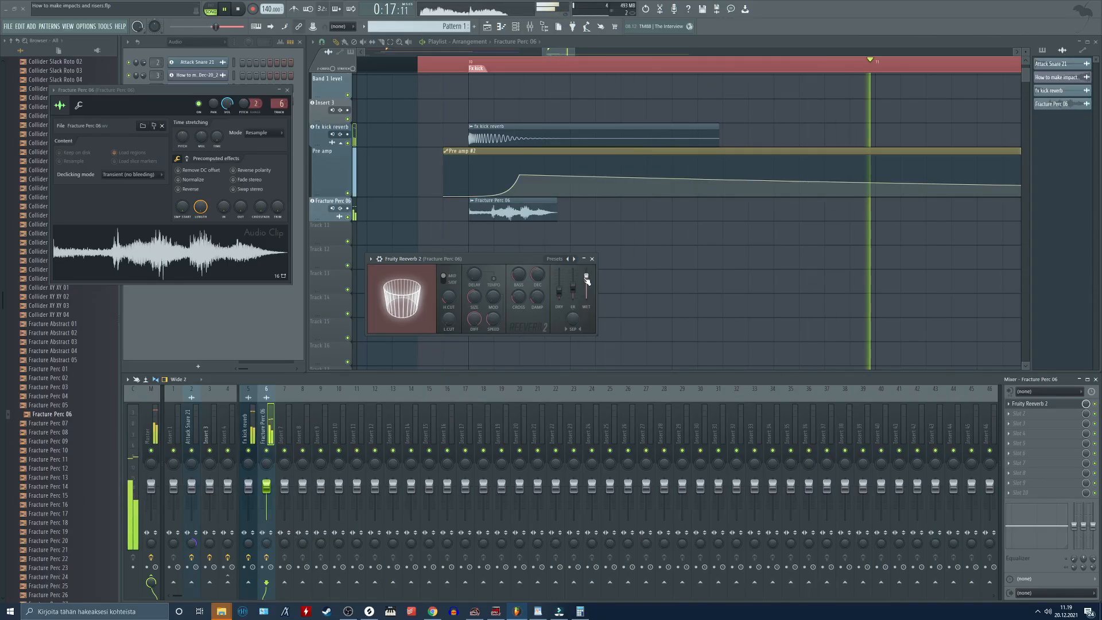
key(space)
scroll(558, 66, down, 2)
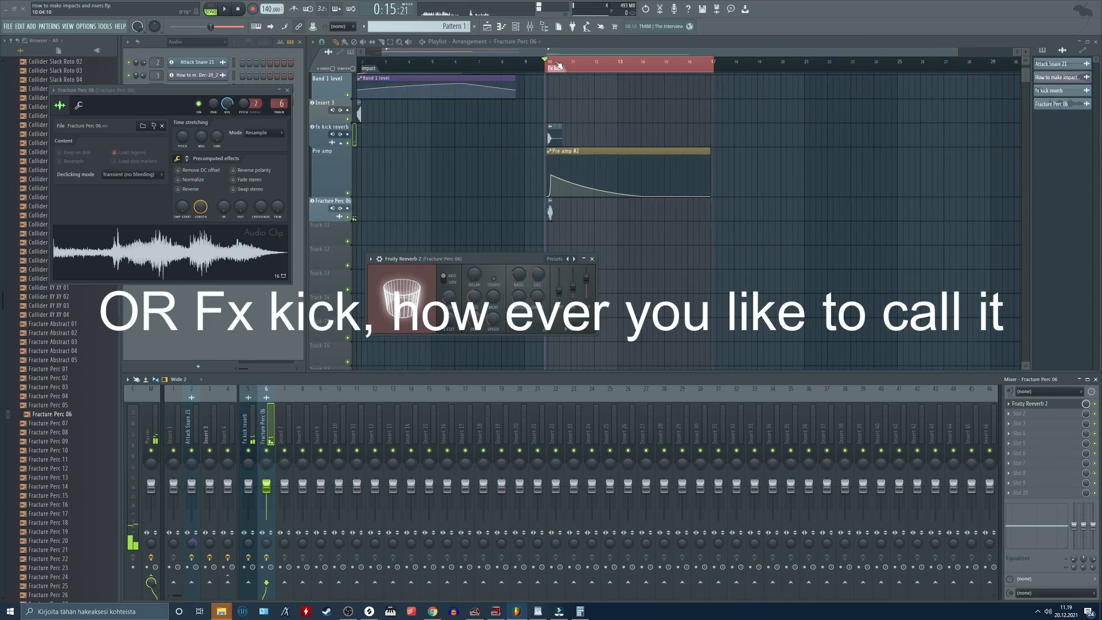
Close the percussion sample's channel window and load Fruity Parametric EQ 2 into the track's second effect slot
click(287, 90)
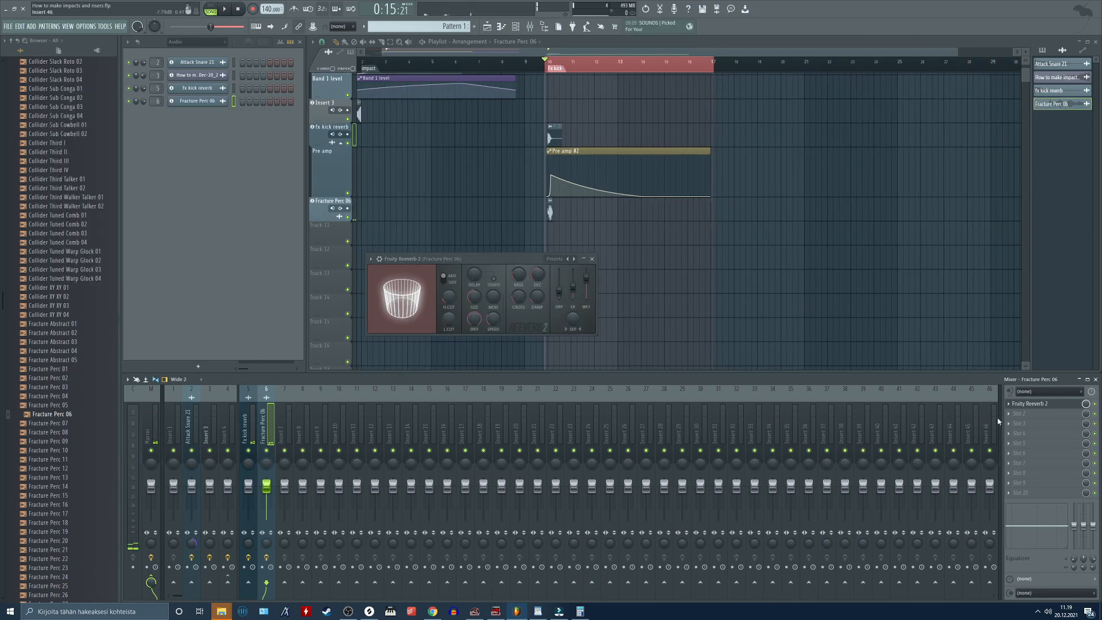
click(1031, 414)
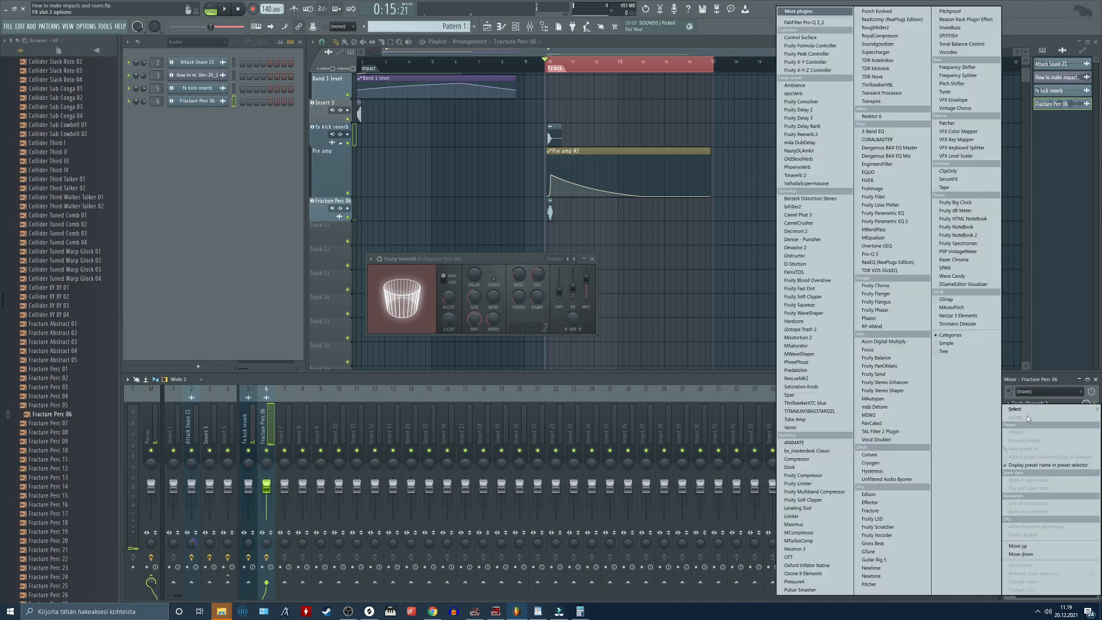
click(909, 222)
Make the EQ's band 1 a high-pass filter at about 342 Hz and play the result
right_click(123, 197)
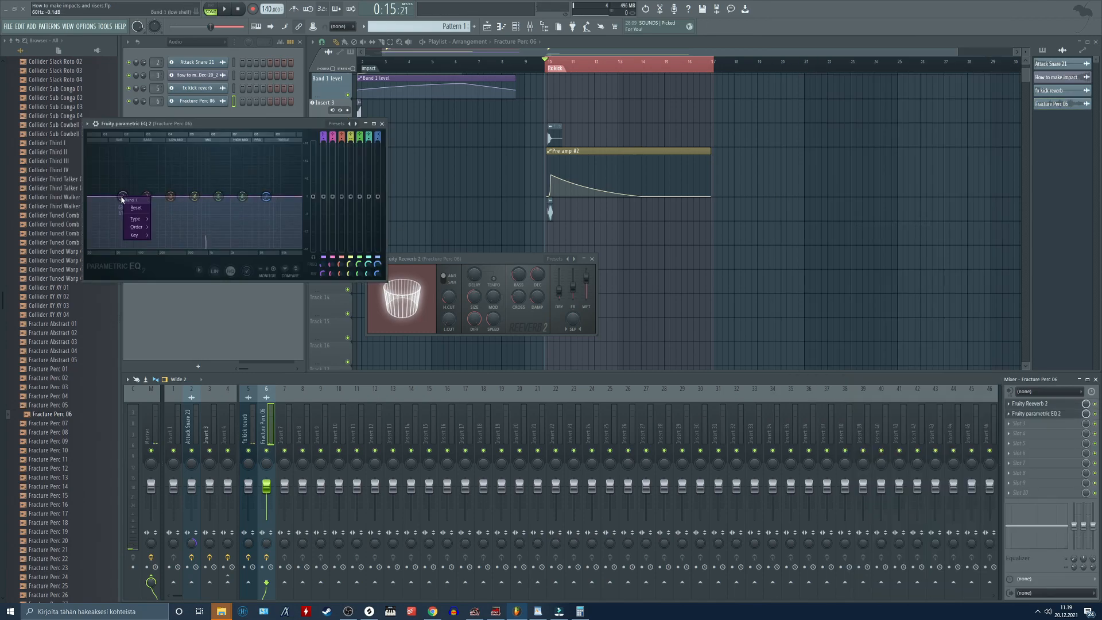
click(168, 243)
drag(122, 198, 175, 197)
key(space)
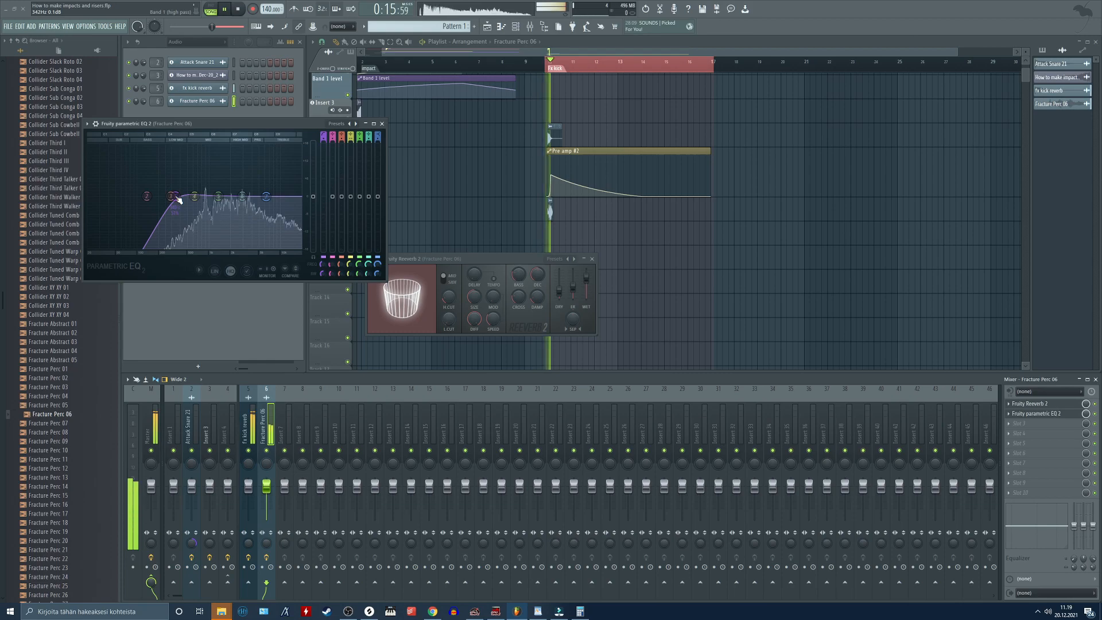
Stop playback, close the percussion's EQ and reverb windows, and reduce the FX kick's Pre amp playlist track to normal height
key(space)
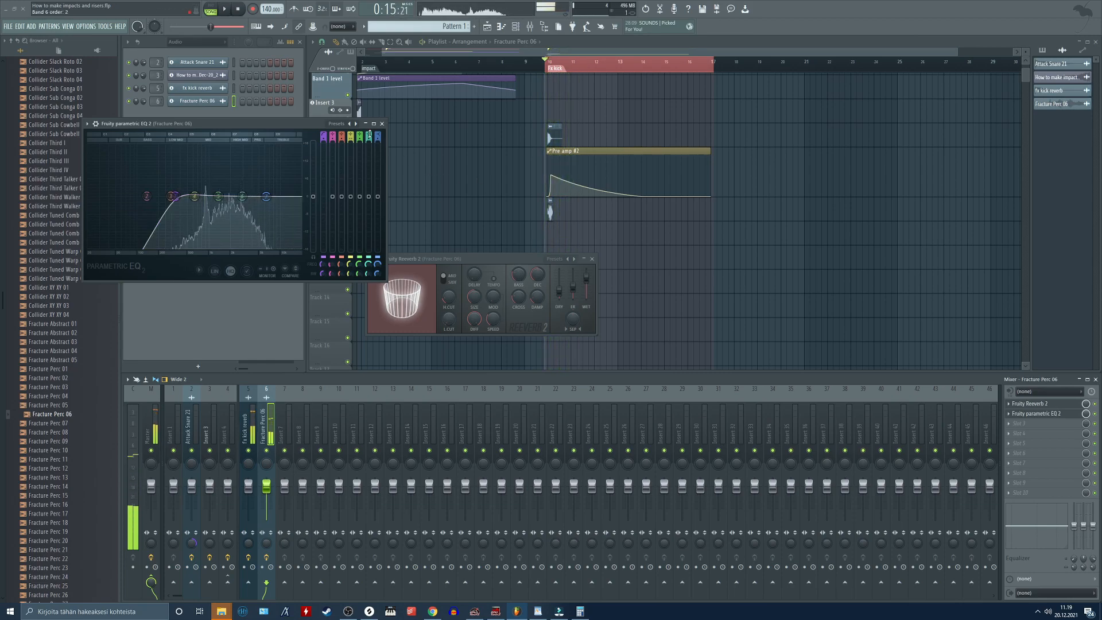
click(382, 124)
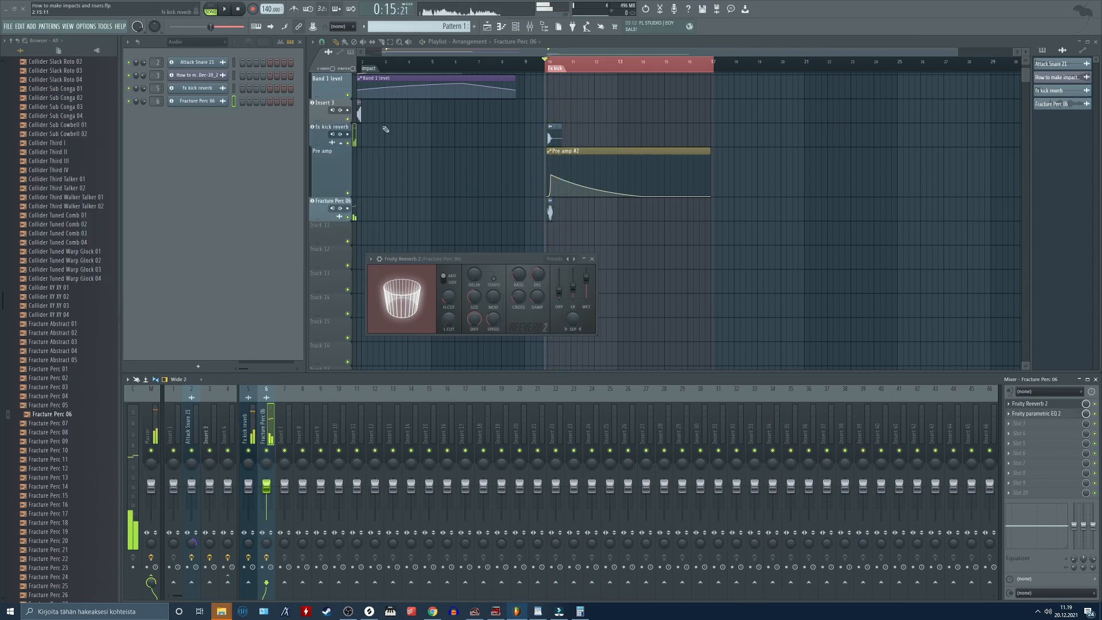
click(593, 260)
scroll(499, 275, up, 2)
drag(325, 246, 325, 215)
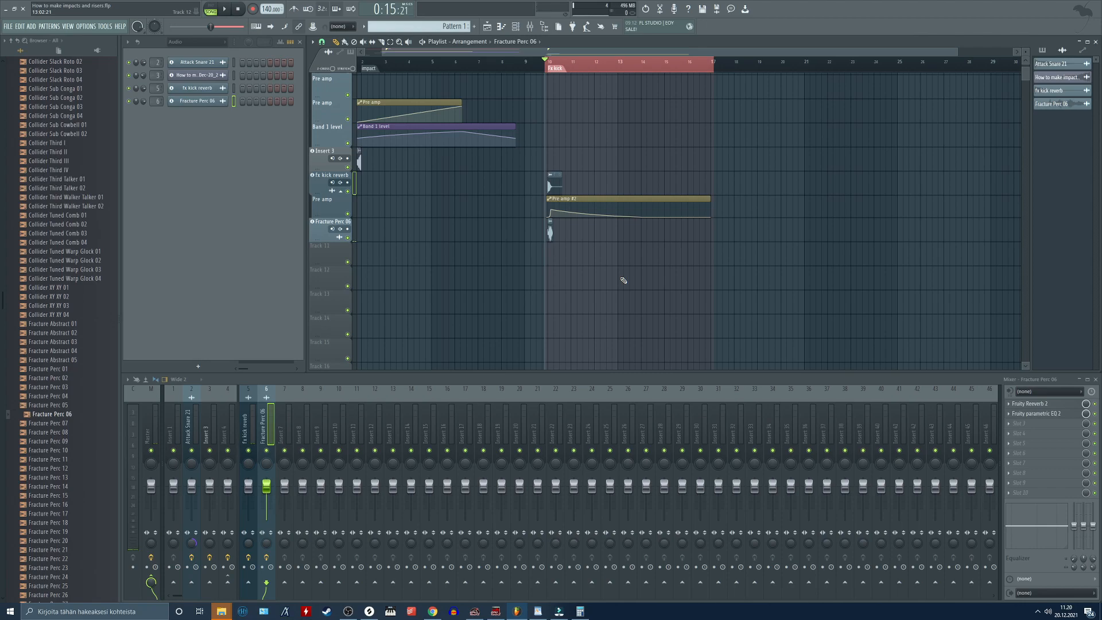
Turn the empty Track 11 into a 3x Osc instrument track for the sweep noise and move the synth window clear
scroll(600, 146, up, 4)
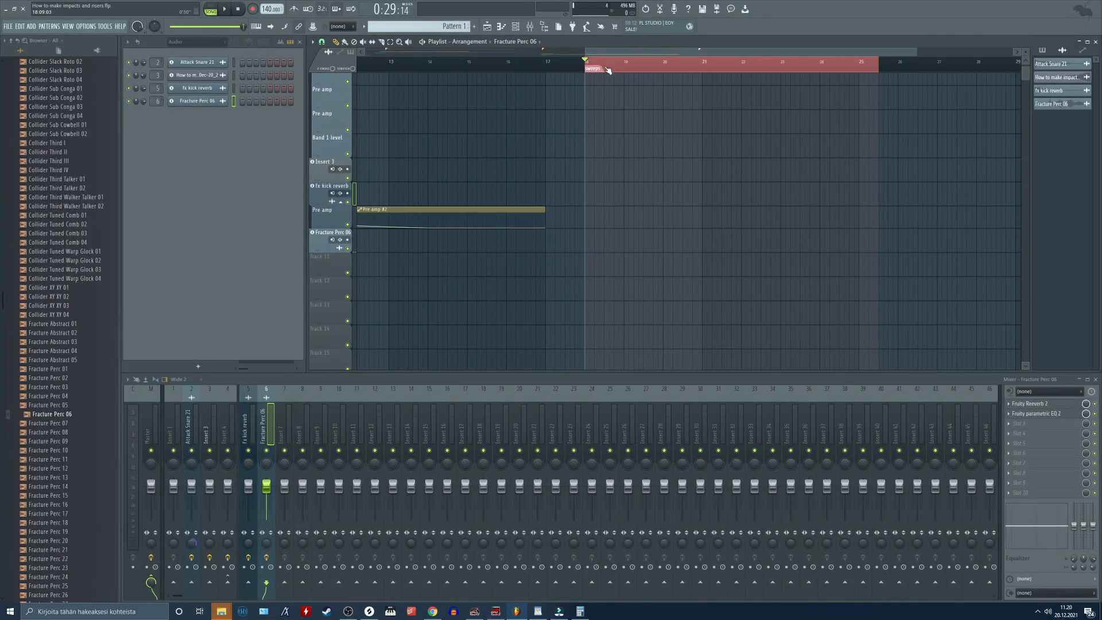
scroll(642, 240, right, 2)
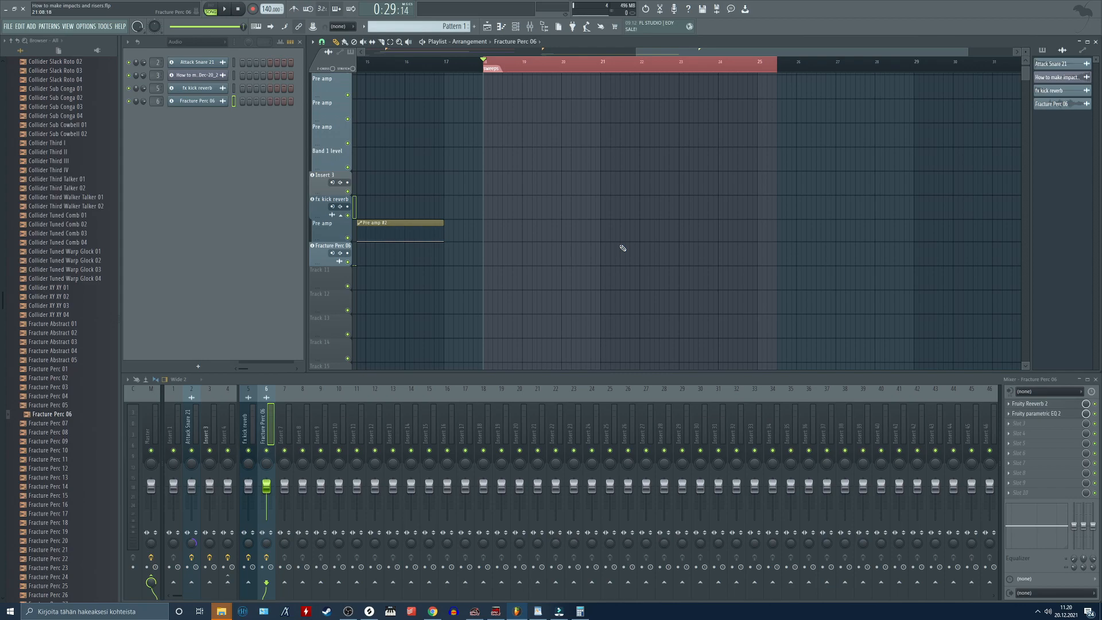
scroll(597, 250, down, 1)
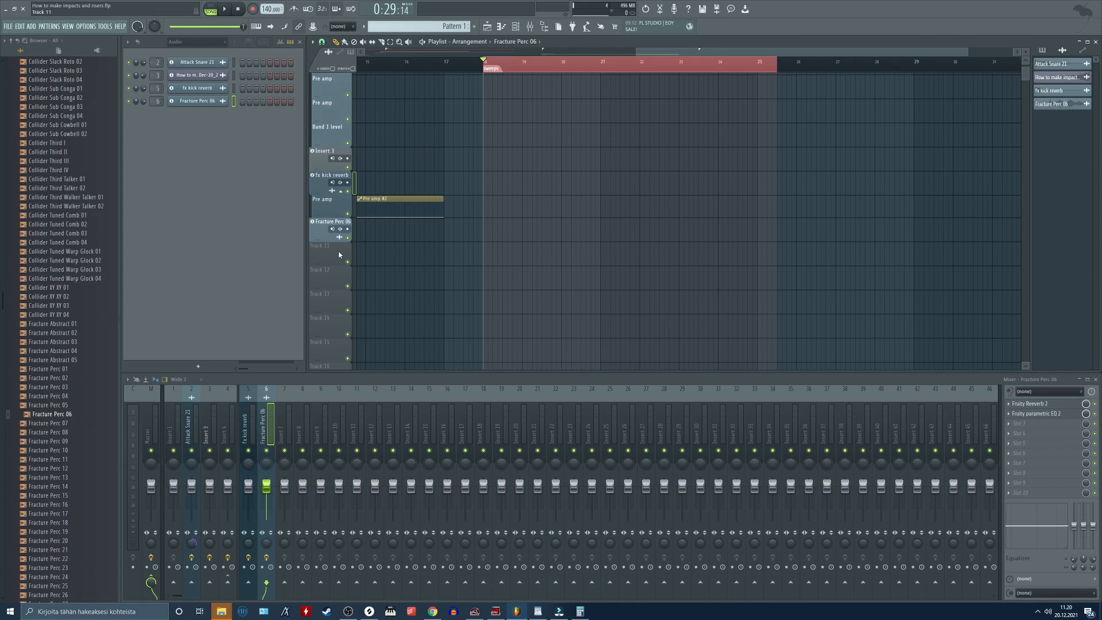
right_click(339, 250)
mouse_move(373, 298)
mouse_move(434, 315)
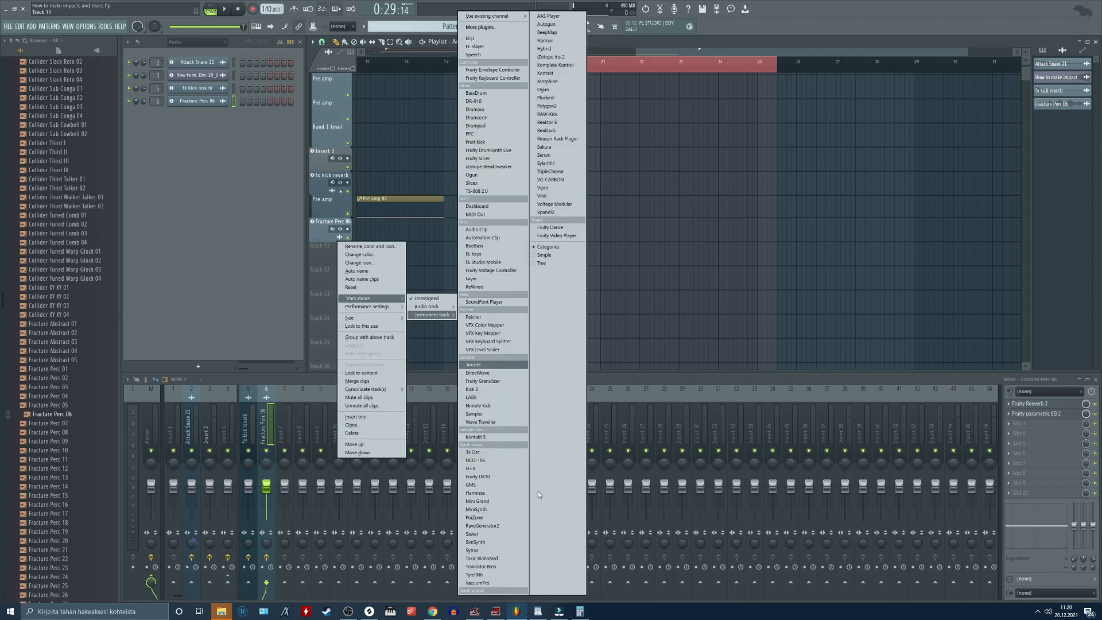
click(473, 452)
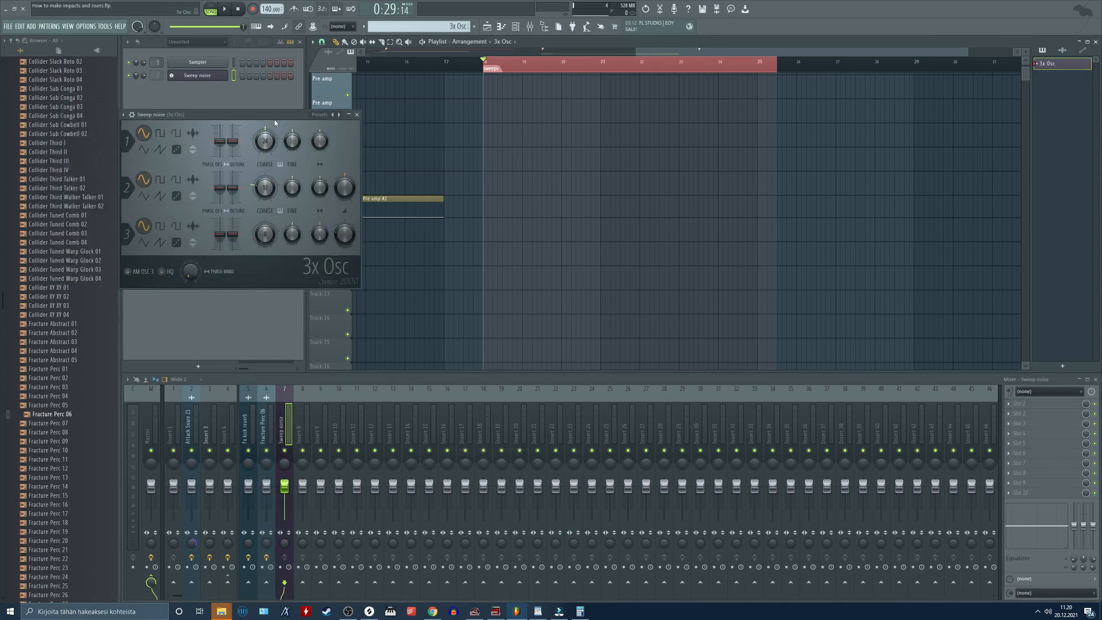
drag(275, 122, 612, 291)
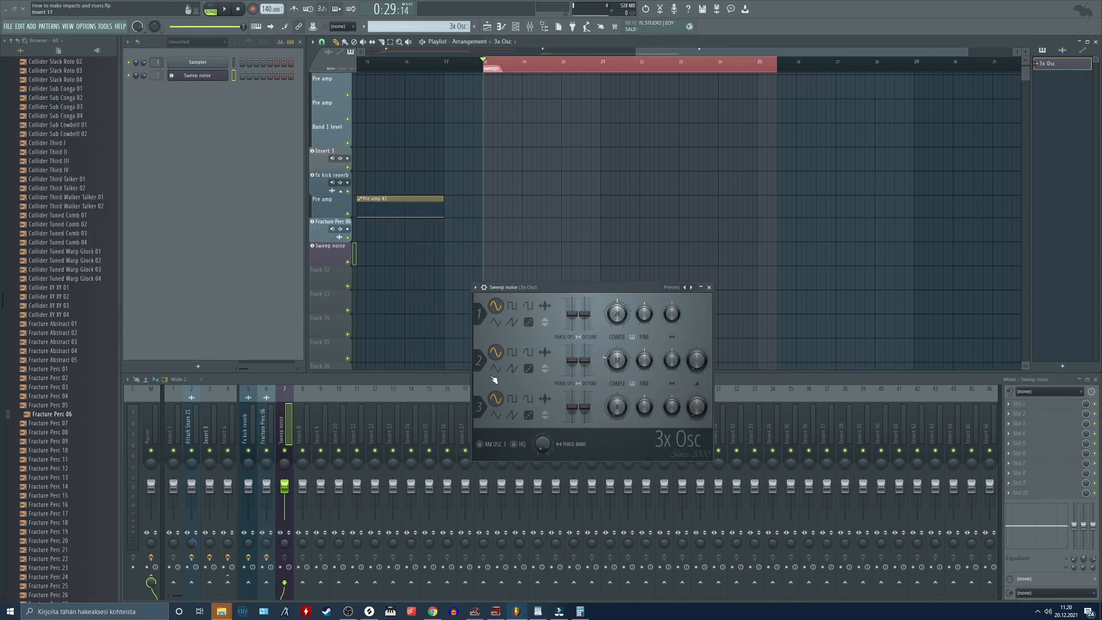
Set oscillator 1 of the 3x Osc to the noise shape and place its window below the playlist tracks
click(528, 322)
drag(574, 287, 625, 240)
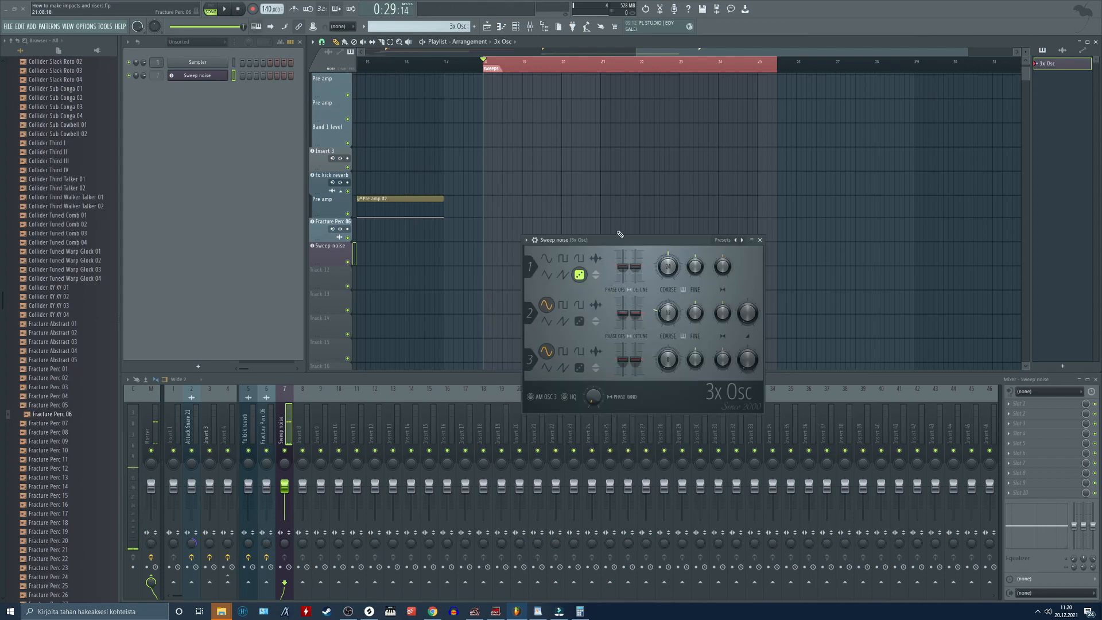
drag(635, 242, 603, 299)
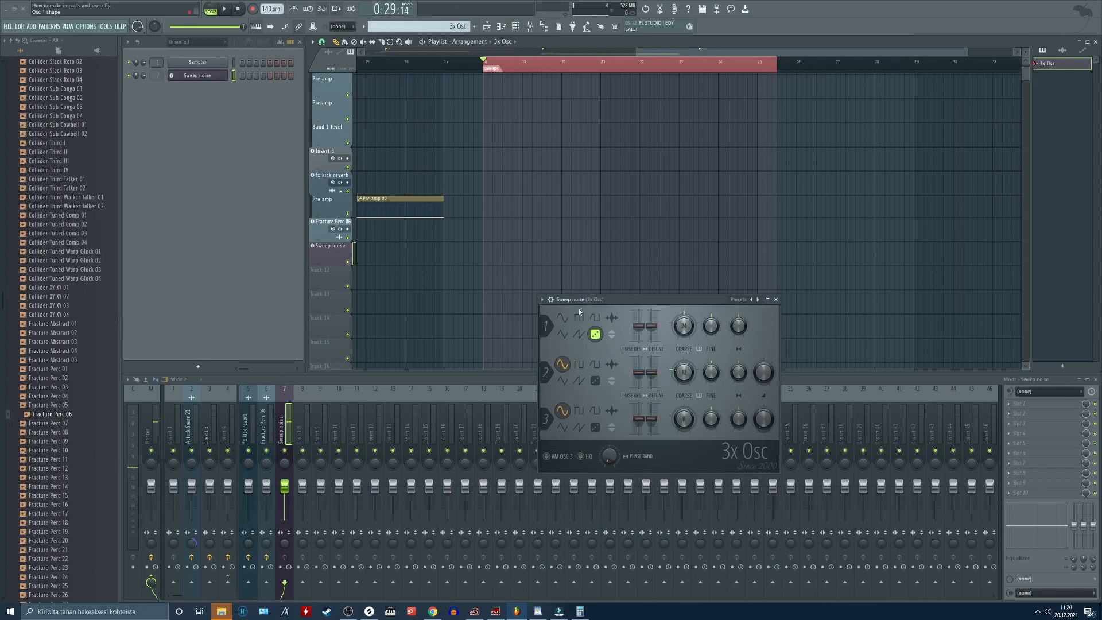
Create an automation clip for the Sweep noise channel's volume level adjustment over the sweeps section
scroll(640, 246, down, 2)
click(550, 299)
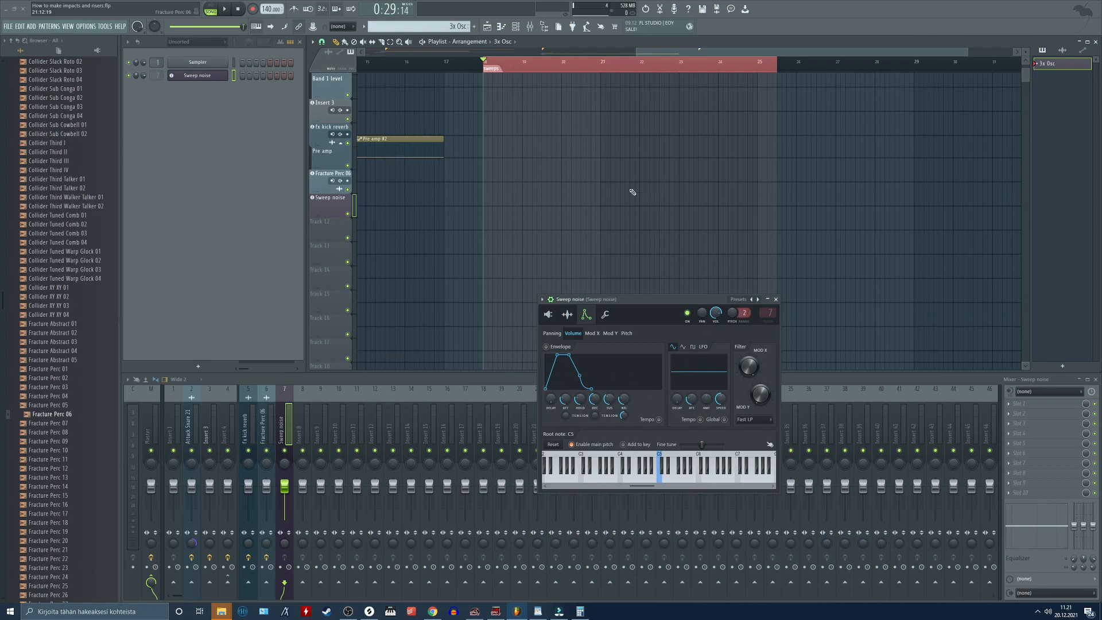
scroll(632, 192, down, 1)
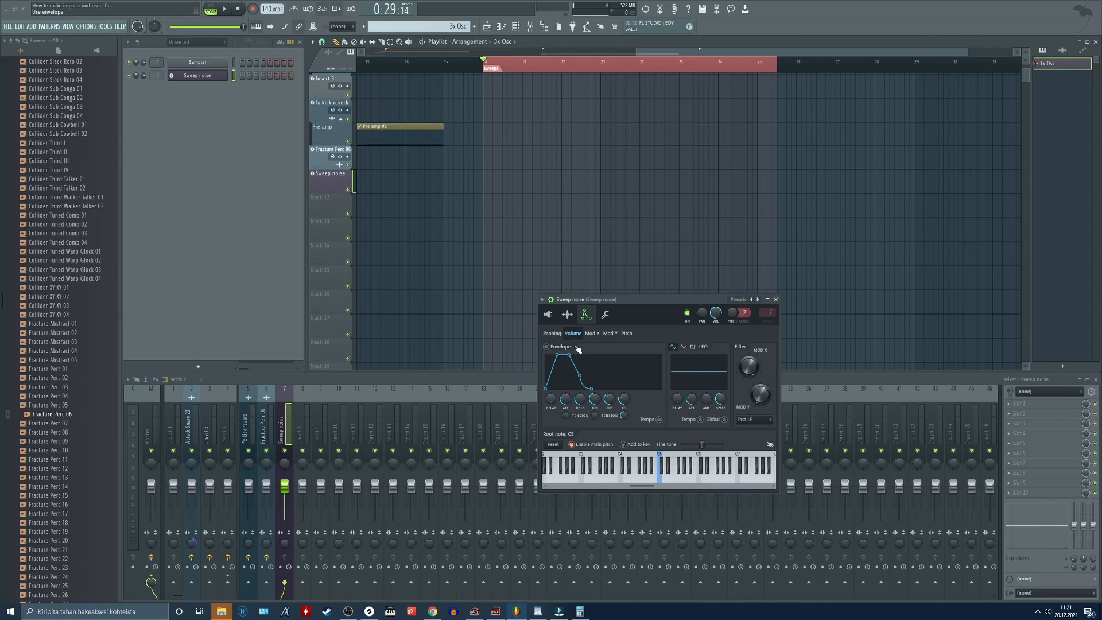
click(566, 314)
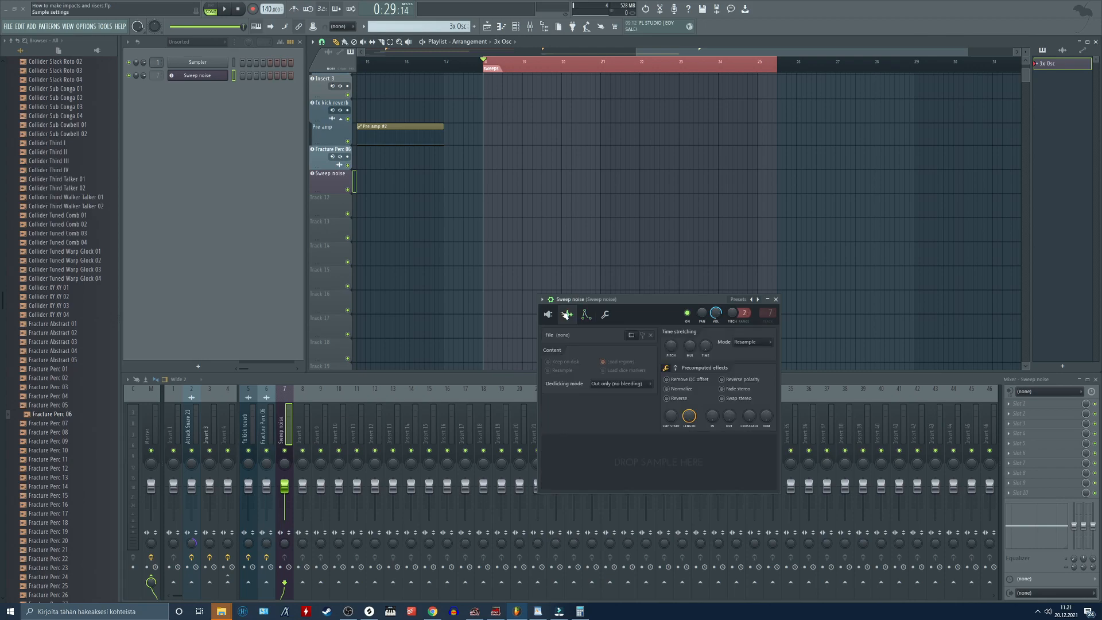
click(605, 314)
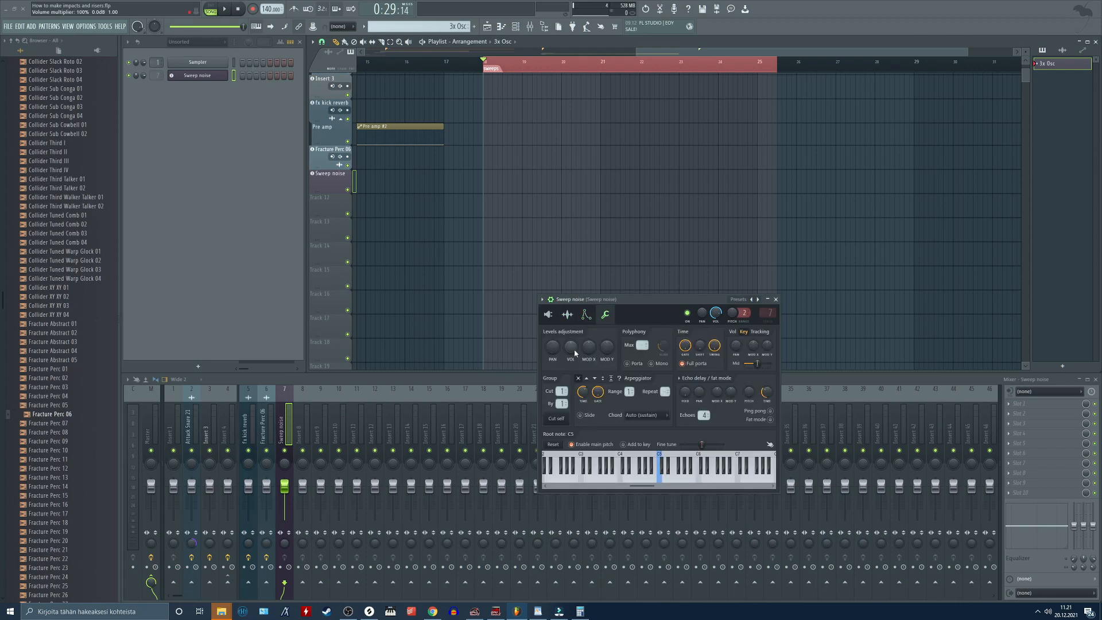
right_click(576, 353)
click(599, 415)
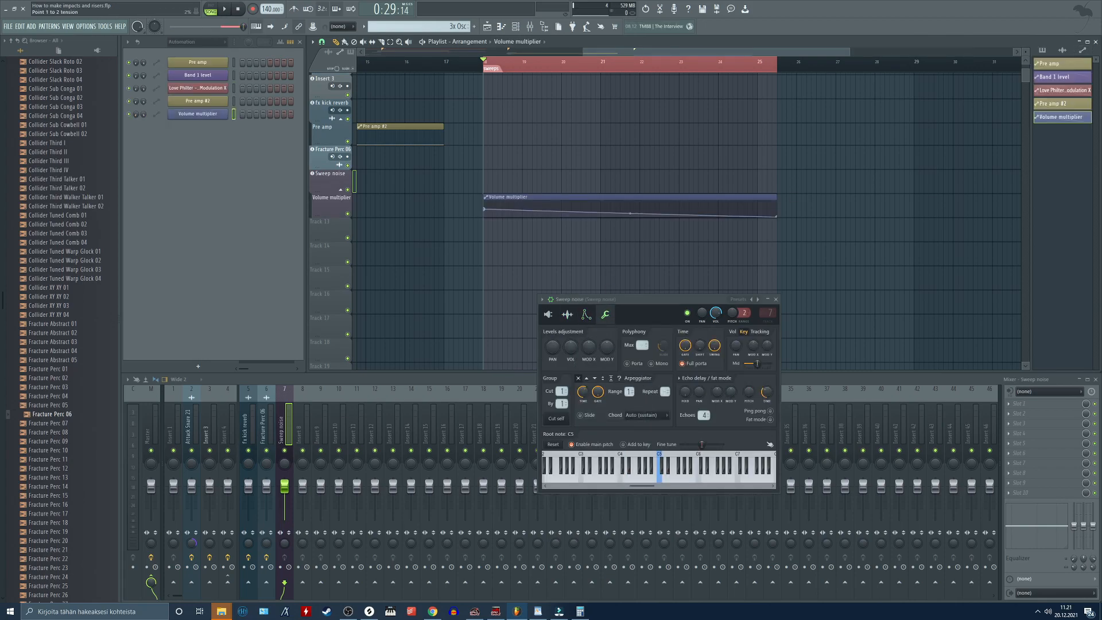
Place a long-note 3x Osc pattern on the Sweep noise track and load Fruity Delay 3 into its first effect slot
double_click(339, 179)
key(F5)
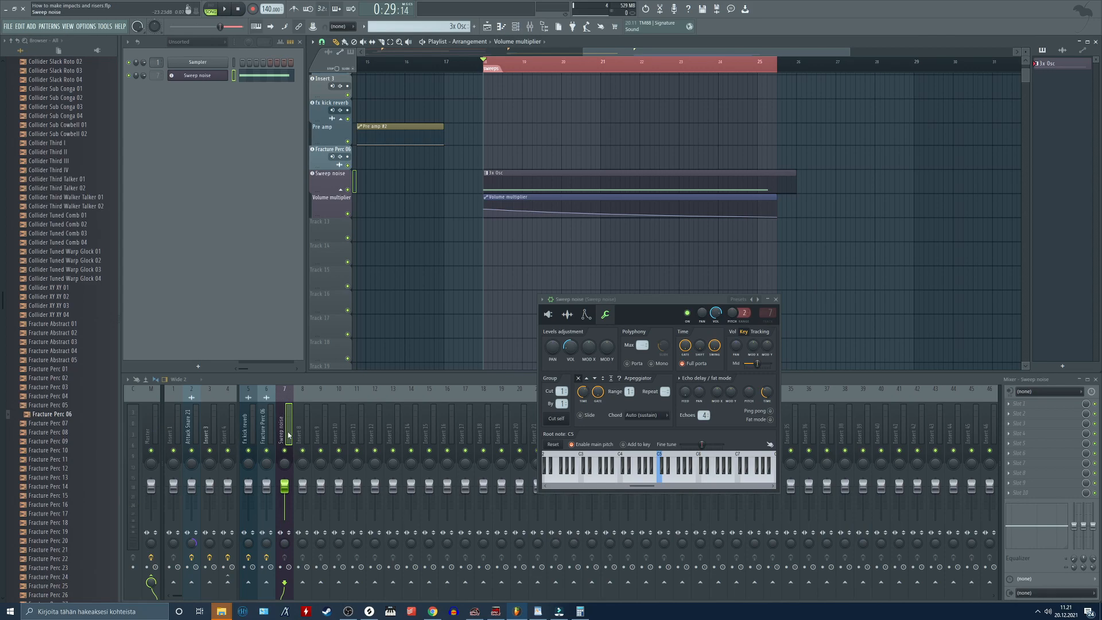
click(1032, 409)
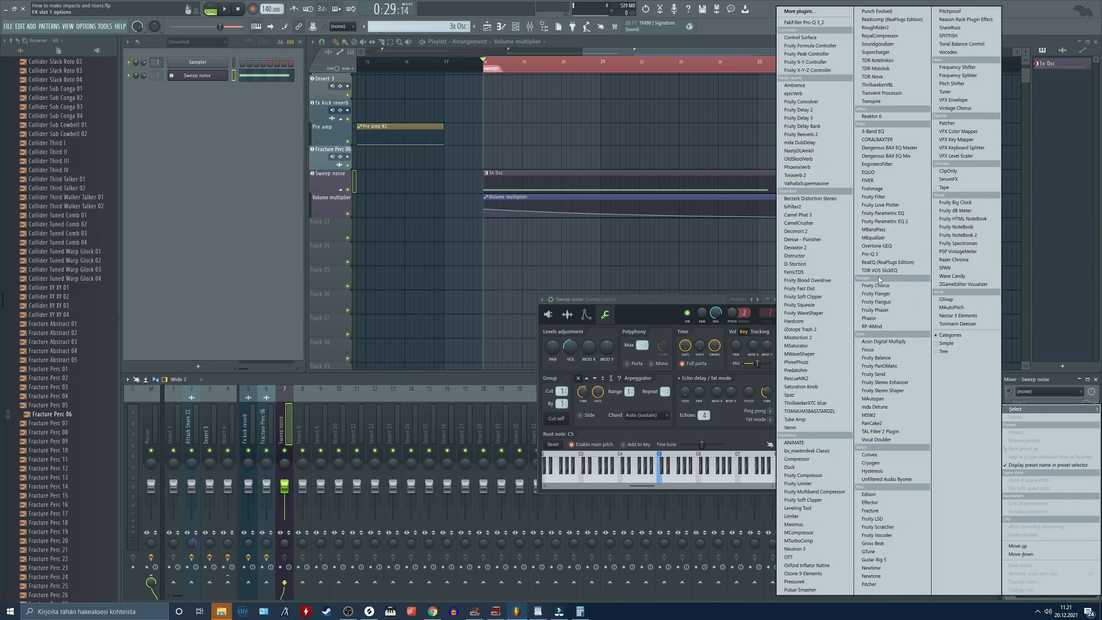
click(823, 117)
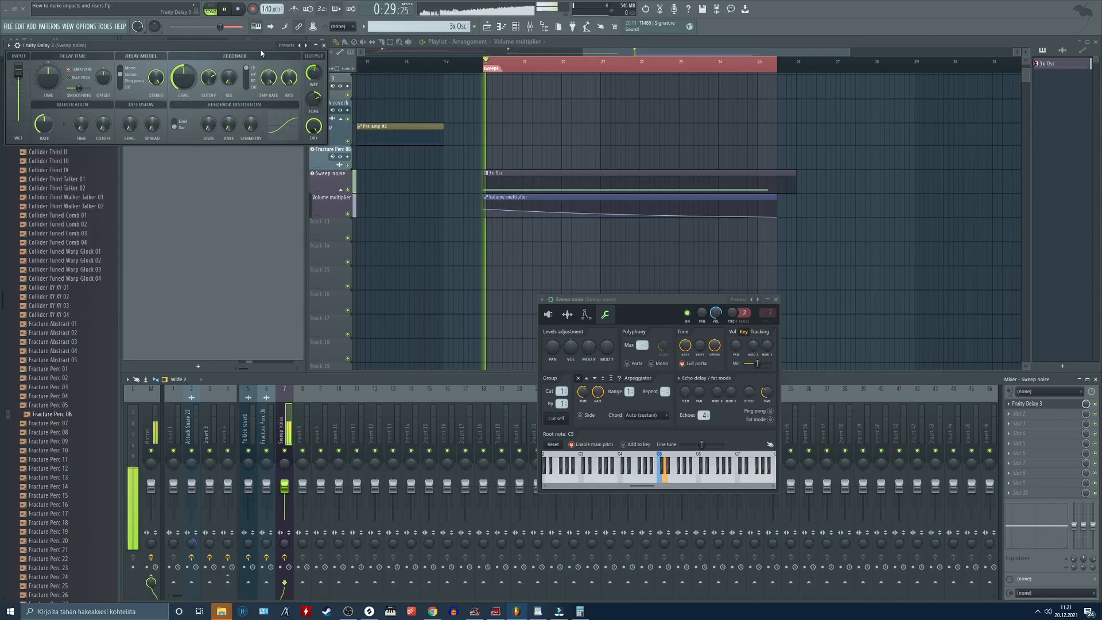
drag(261, 52, 394, 198)
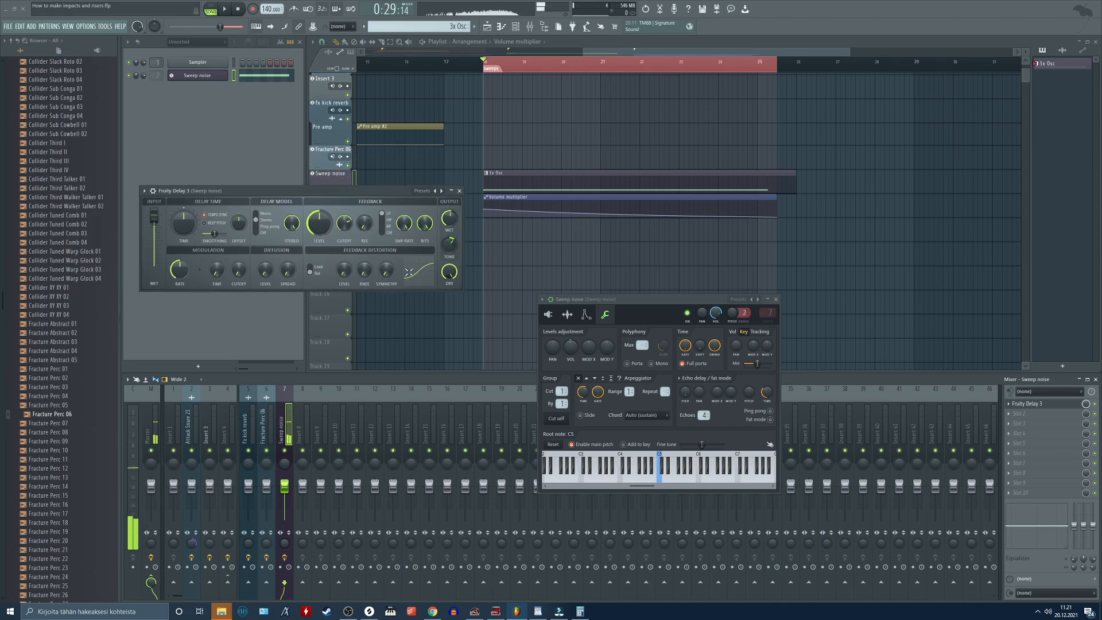
Cut the lows with the Sweep noise mixer track's built-in EQ, play the sweep and close the delay window
drag(1016, 530, 1008, 549)
key(space)
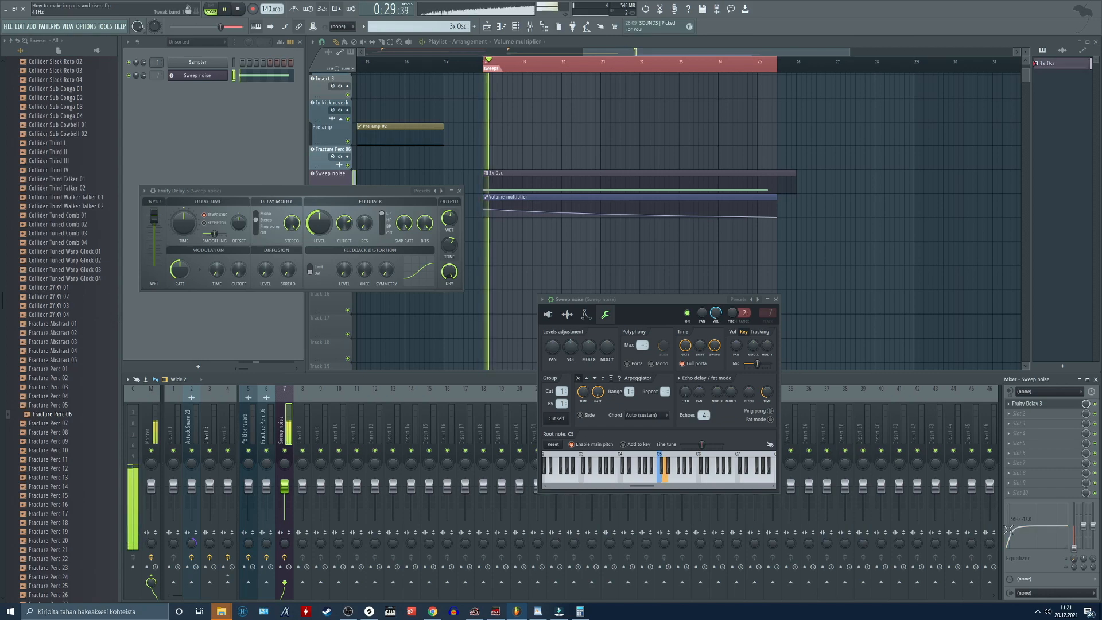
click(459, 191)
Create an automation clip for the Sweep noise channel's Mod X filter frequency
drag(641, 299, 636, 298)
key(space)
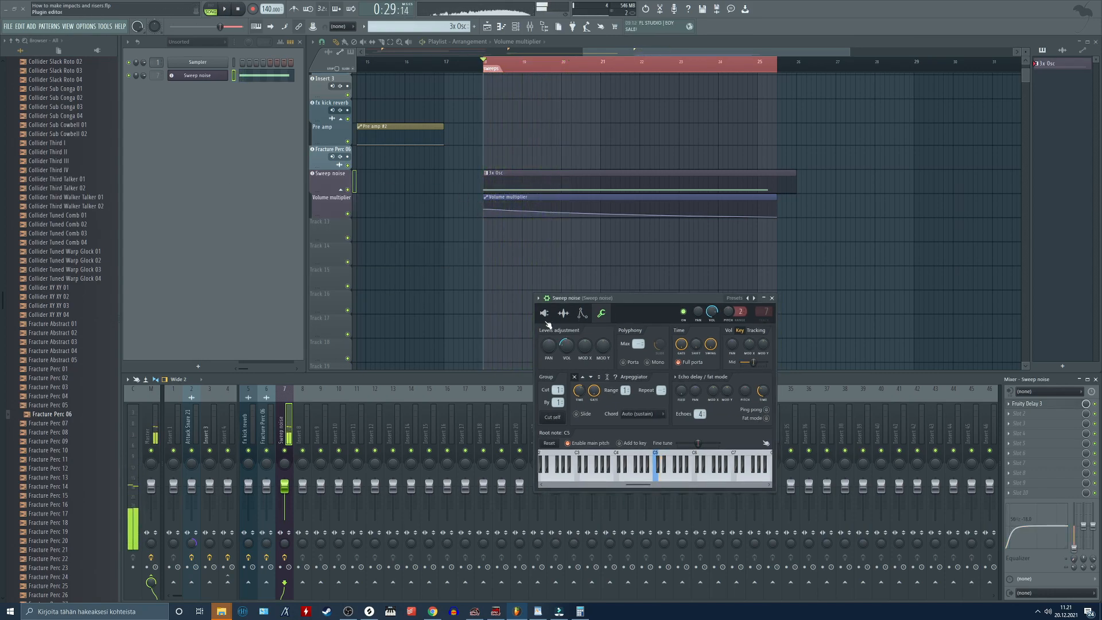
click(565, 314)
click(582, 313)
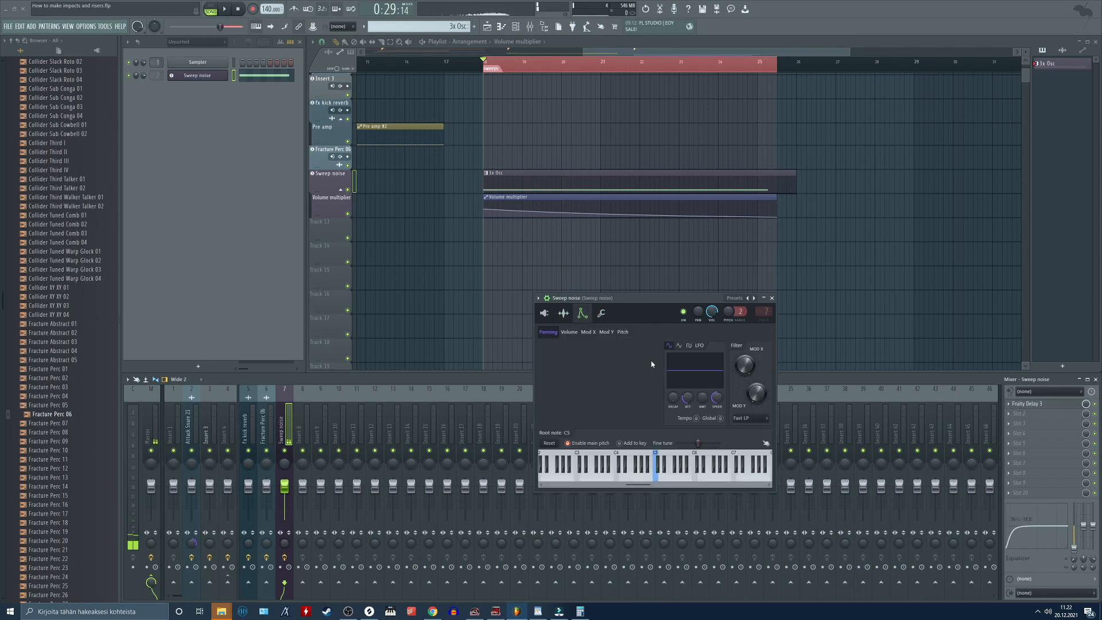
click(588, 332)
key(space)
key(space)
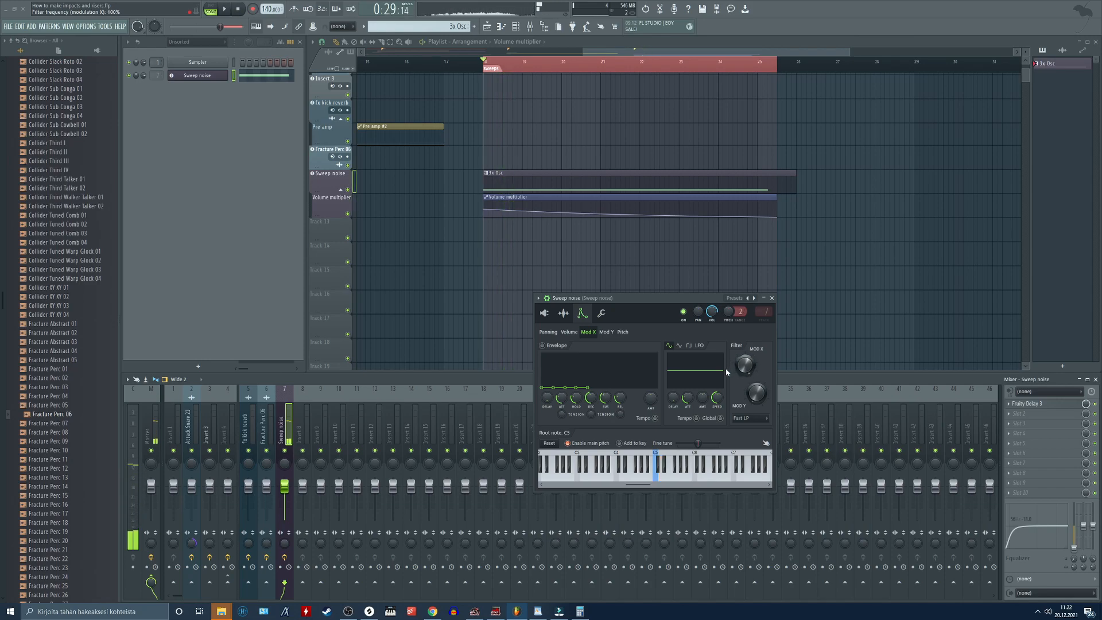
right_click(745, 372)
click(764, 409)
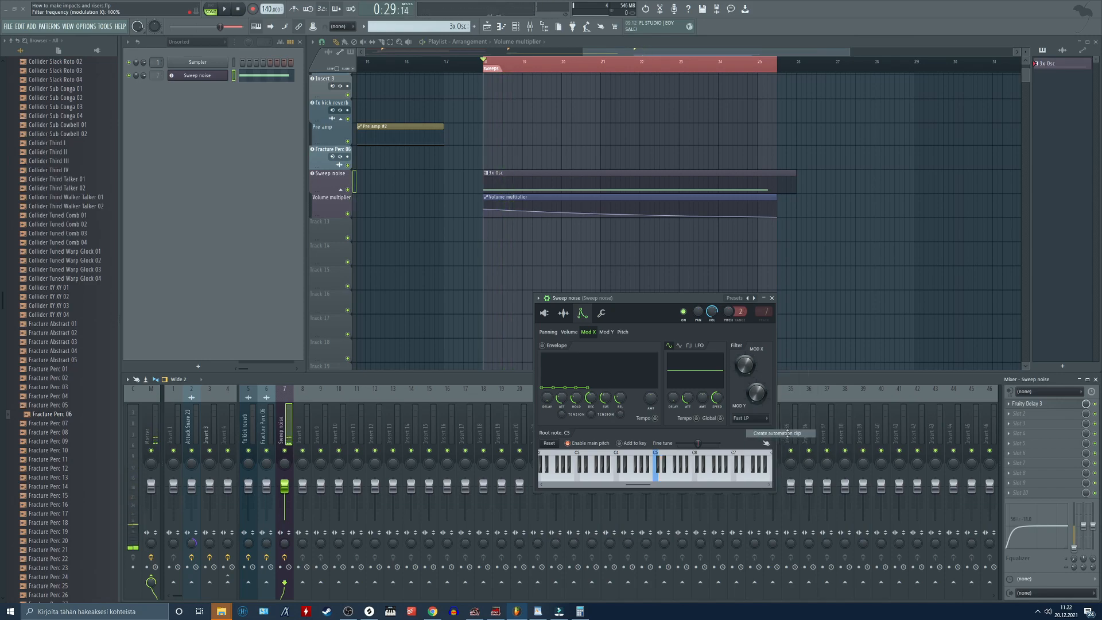
Bend the filter frequency automation curve downward so it falls faster at the start, and play the sweep
key(space)
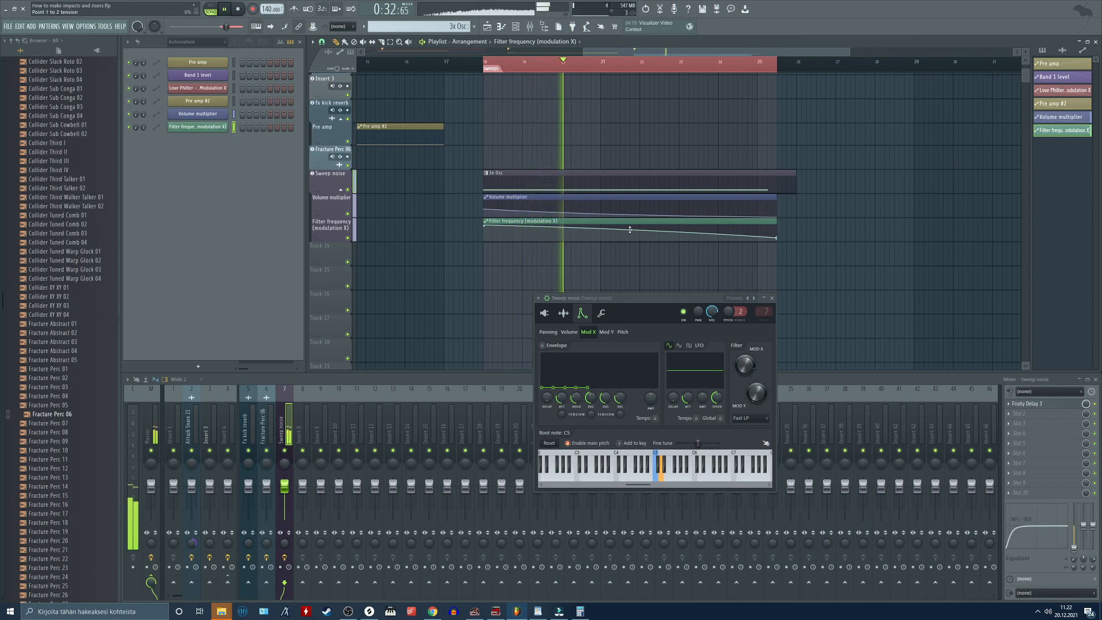
key(space)
drag(629, 230, 630, 234)
key(space)
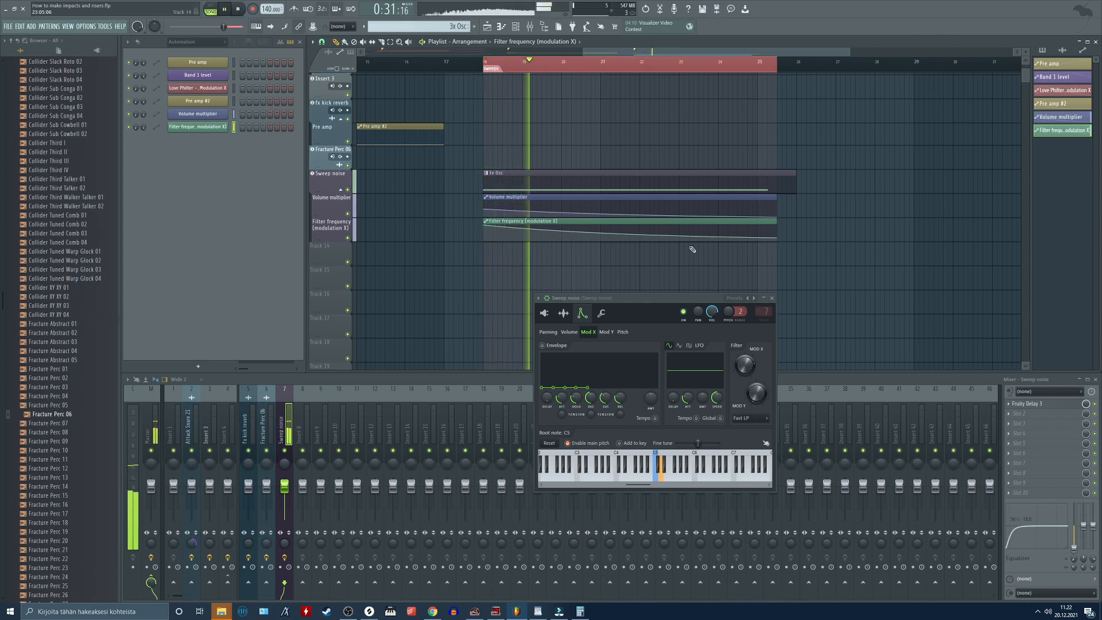
key(space)
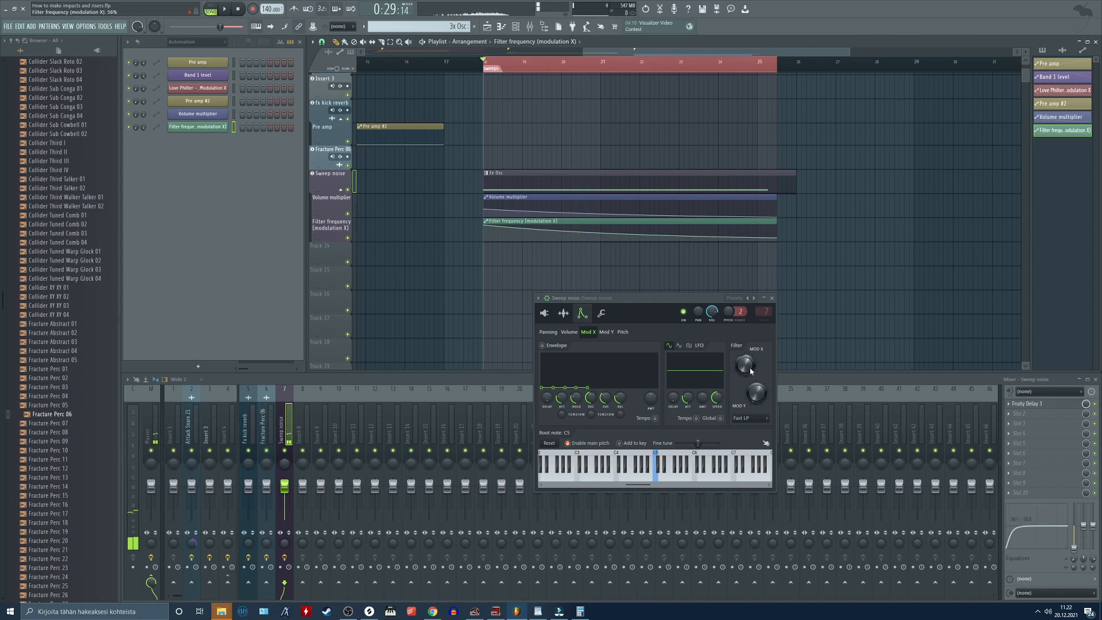
Lower the end point of the filter frequency automation clip to the bottom and play the sweep
scroll(521, 156, up, 4)
drag(521, 155, 534, 113)
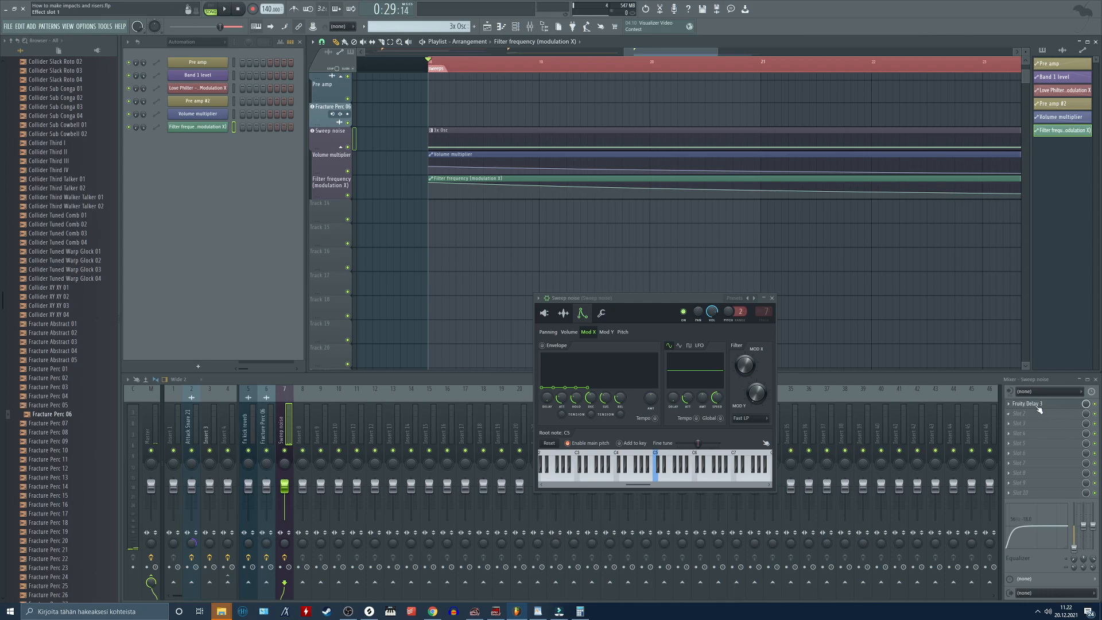
scroll(530, 115, down, 3)
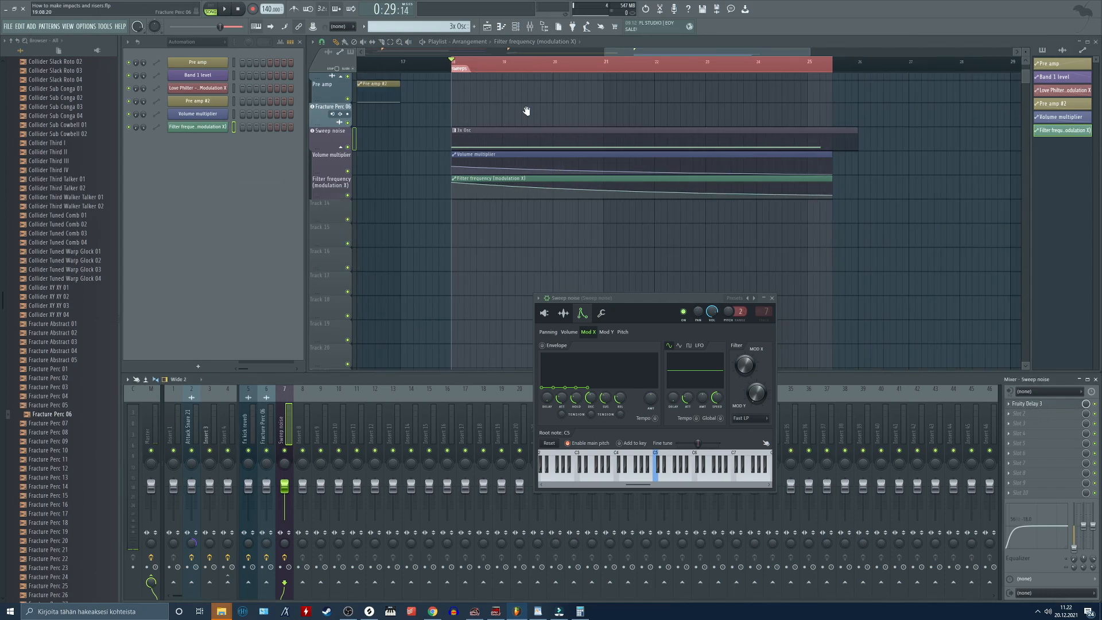
drag(530, 115, 488, 124)
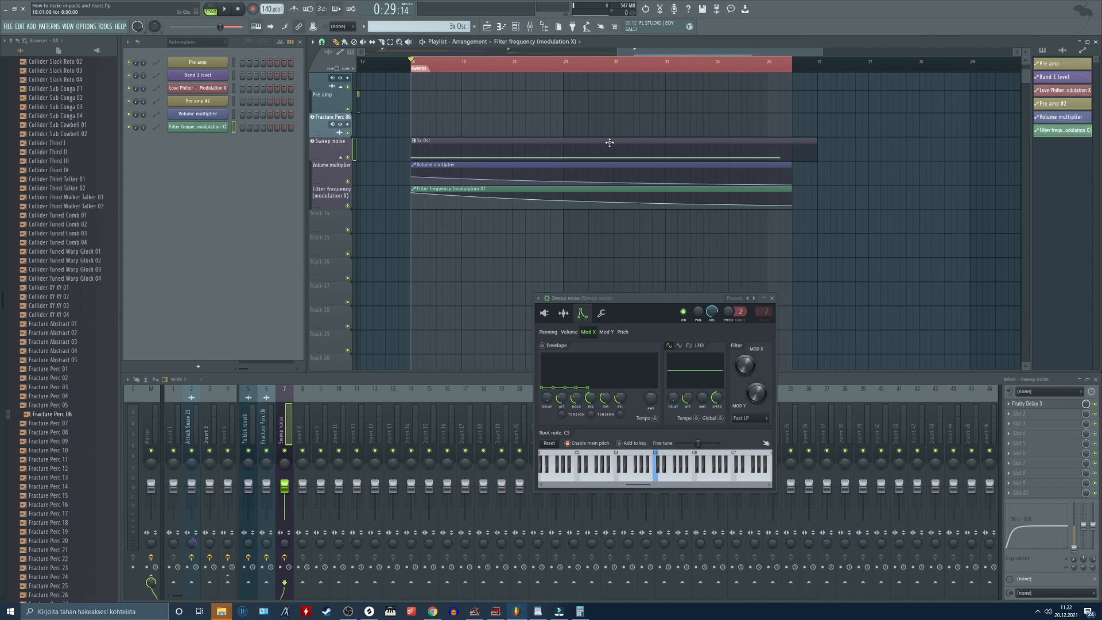
drag(792, 208, 793, 210)
key(space)
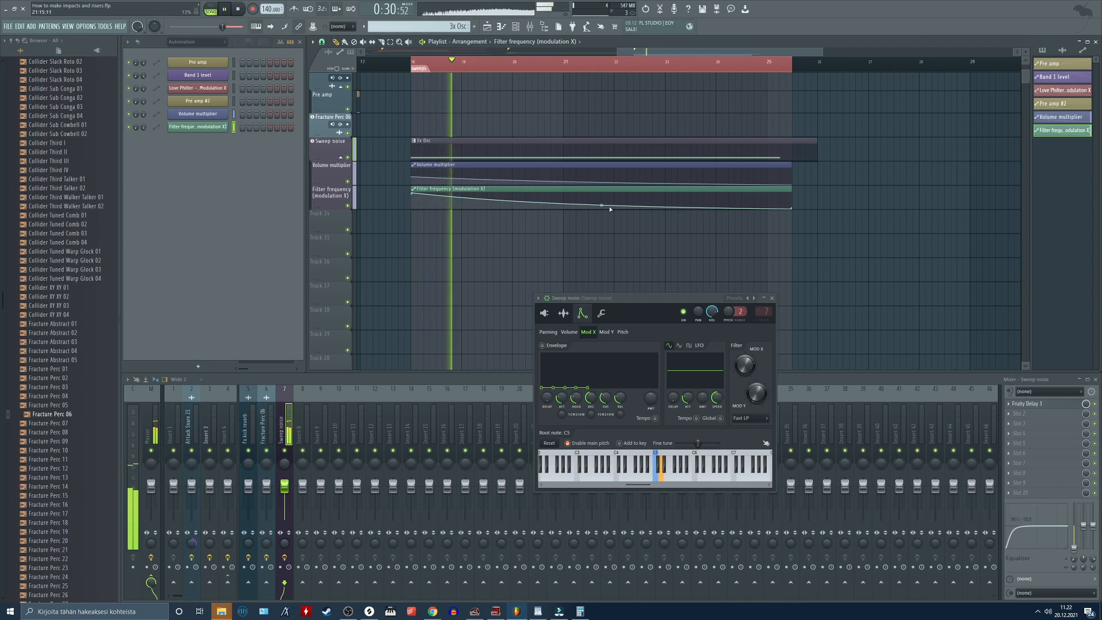
Ease the tension of the filter frequency curve slightly back up and play the sweep again
key(space)
drag(601, 206, 601, 204)
key(space)
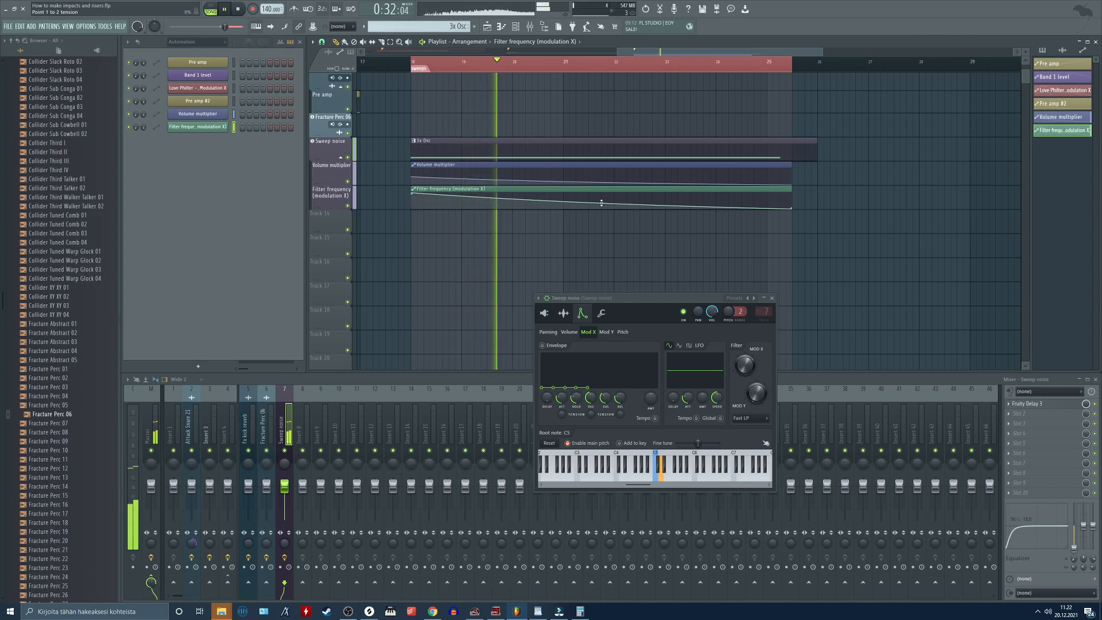
key(space)
Go back to the Sweep noise channel's 3x Osc oscillator settings and listen to the sweep
click(563, 313)
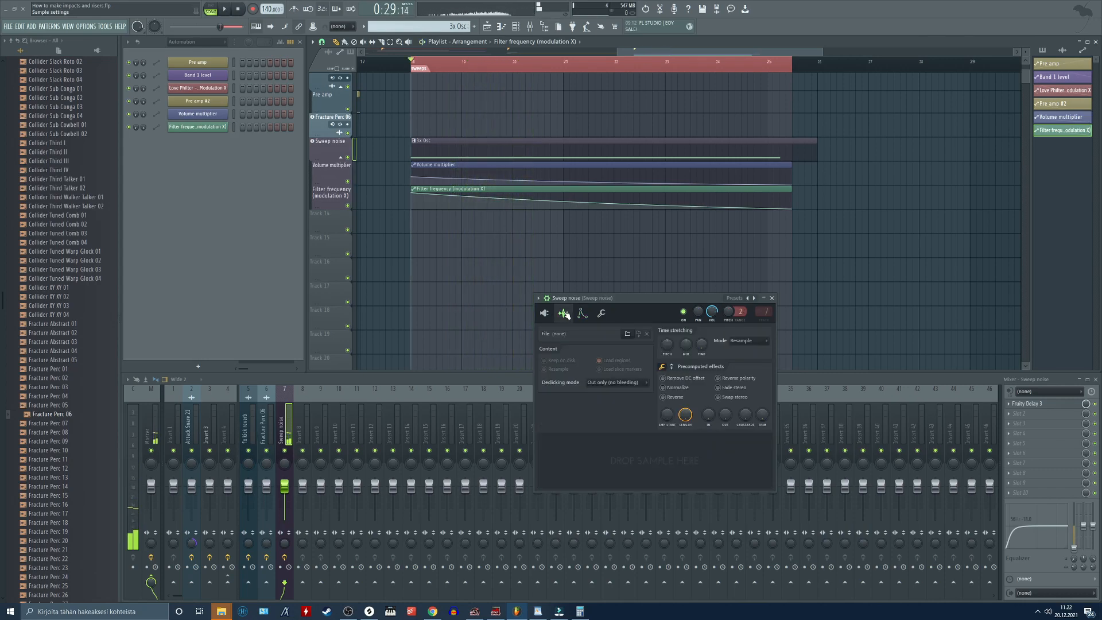
click(544, 314)
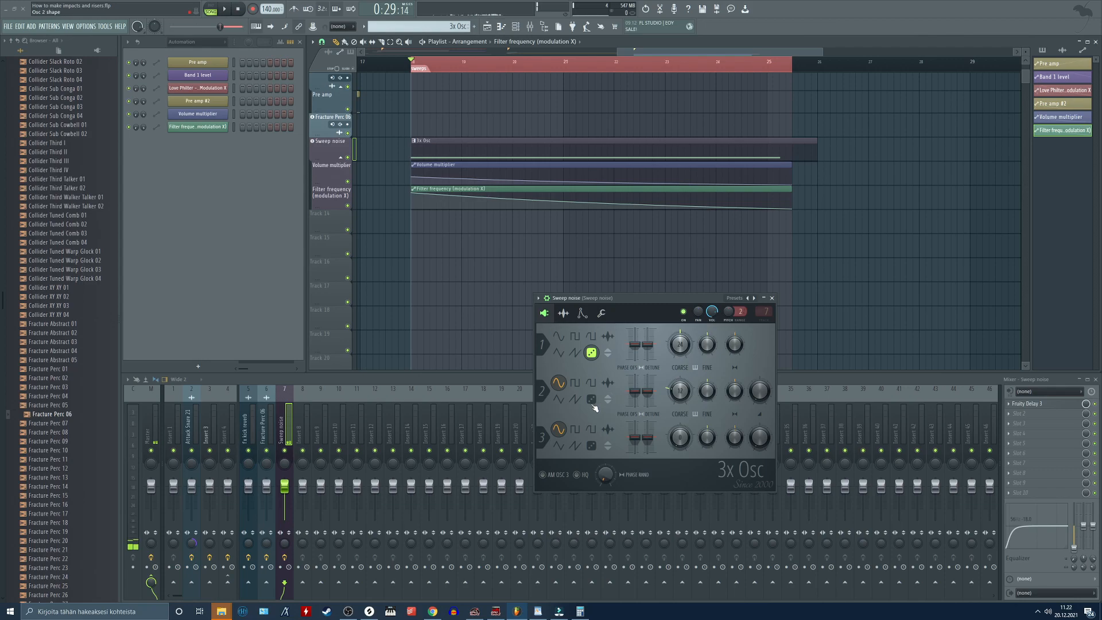
key(space)
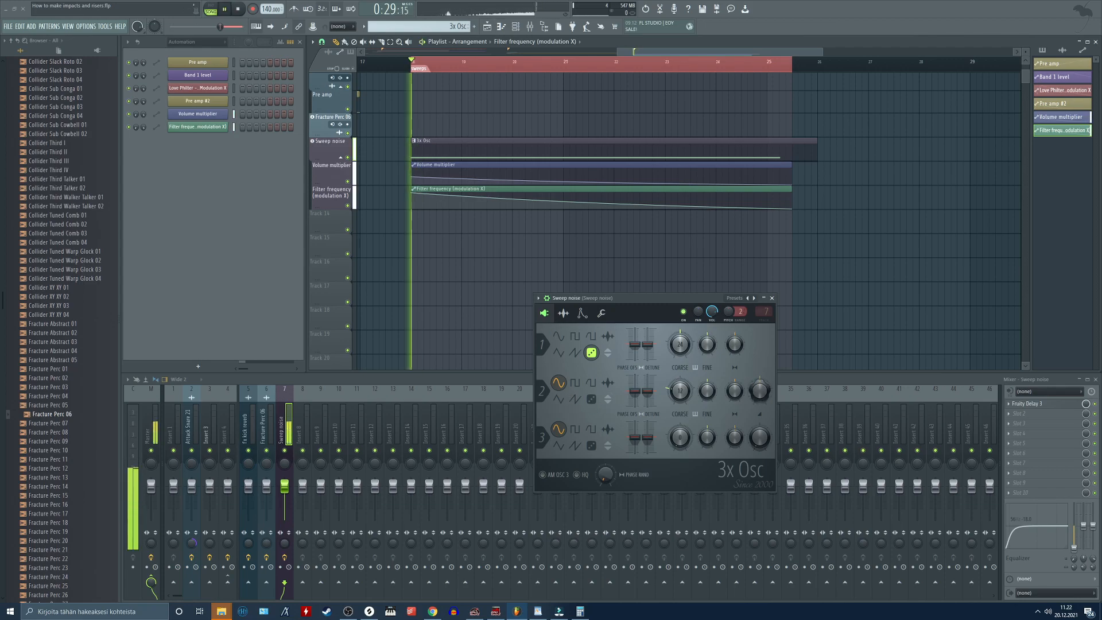
key(space)
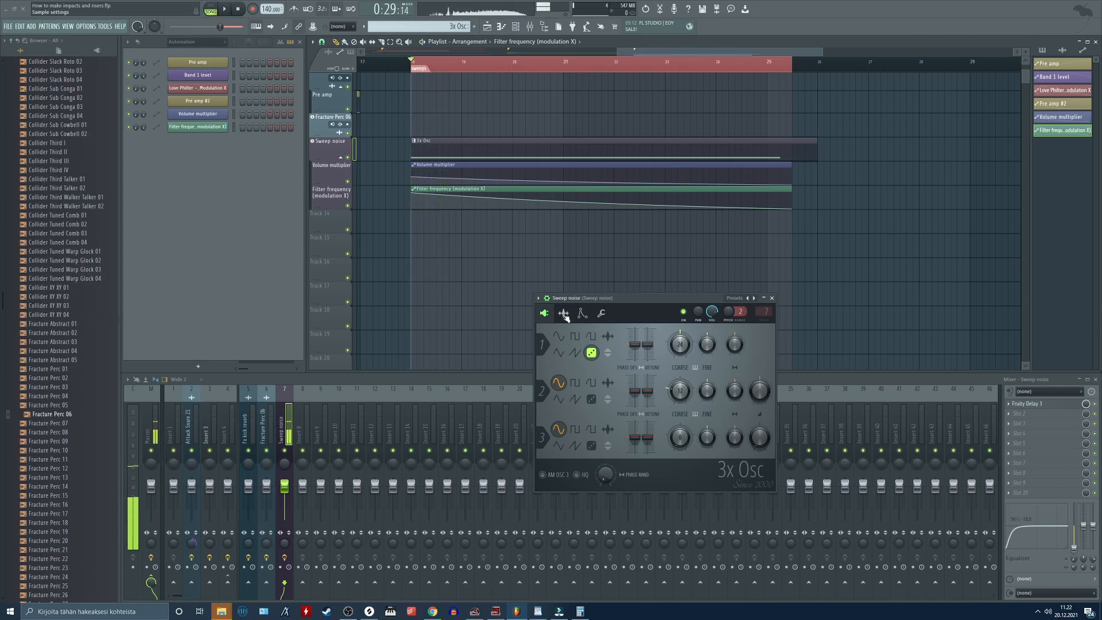
Enable the pitch envelope on the Sweep noise channel and play the sweep
click(565, 314)
click(581, 314)
click(624, 333)
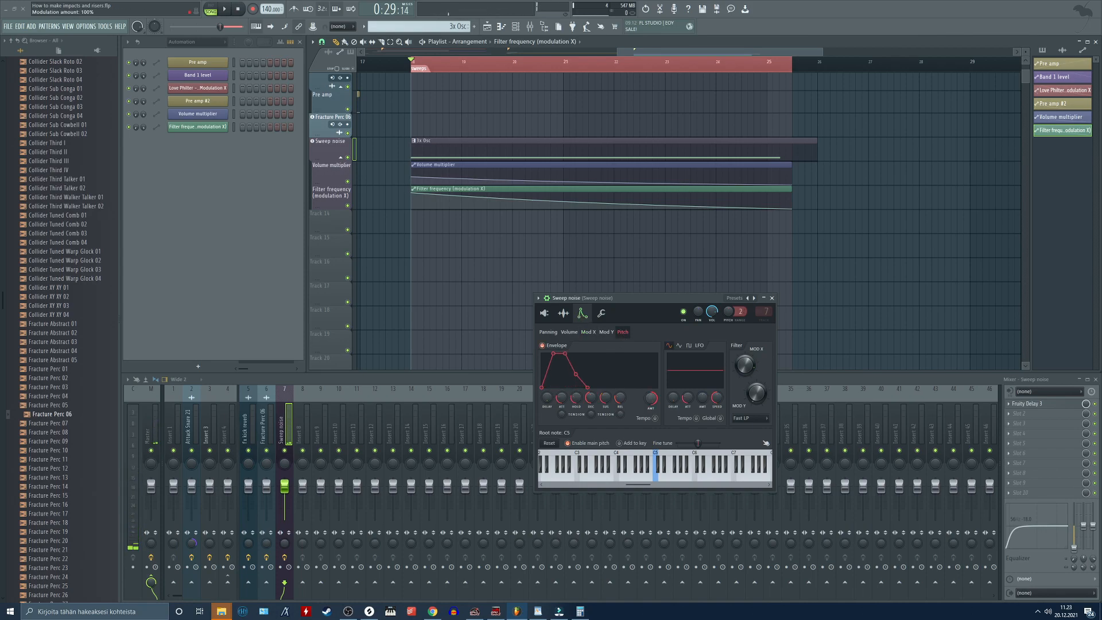
key(space)
key(space)
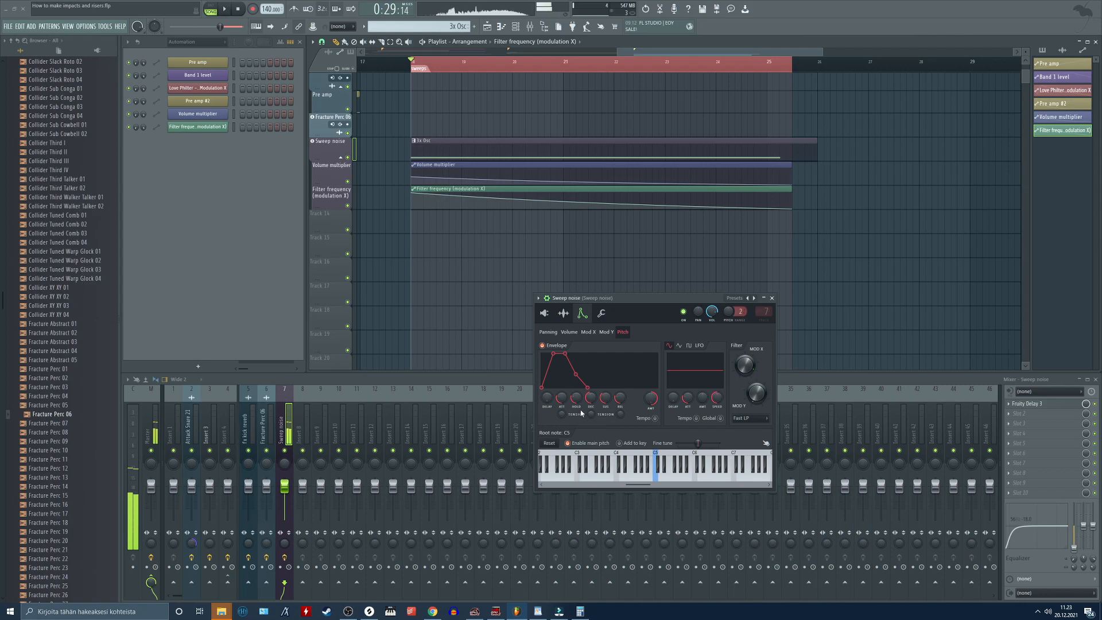
Shape the pitch envelope with no attack, hold or sustain, a long decay and -73% decay tension, and play the sweep
drag(556, 403, 557, 424)
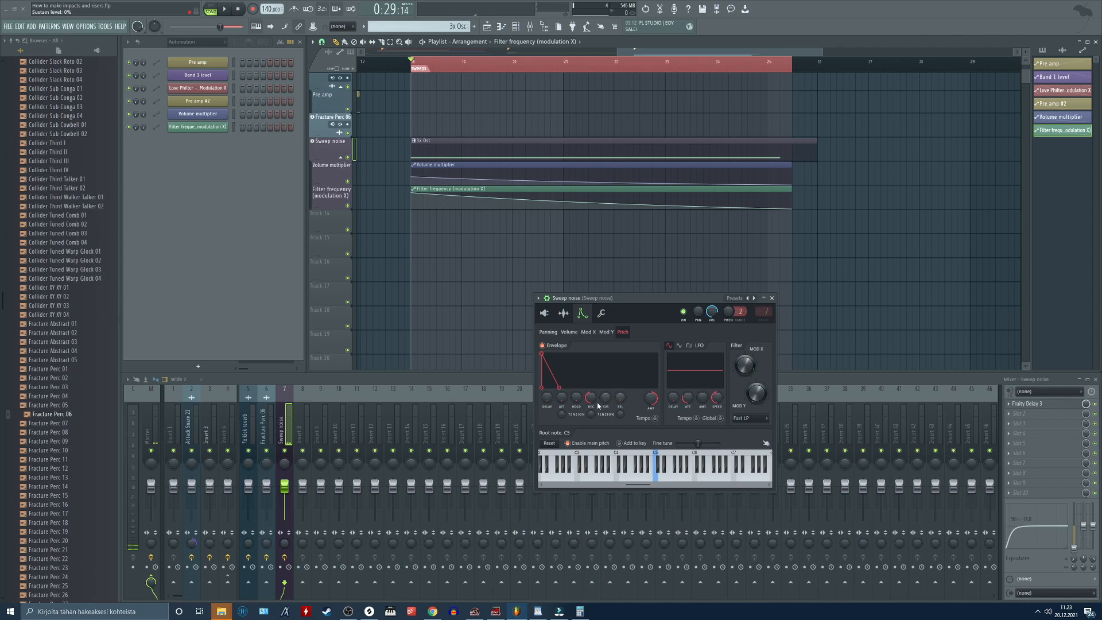
key(space)
drag(590, 399, 591, 390)
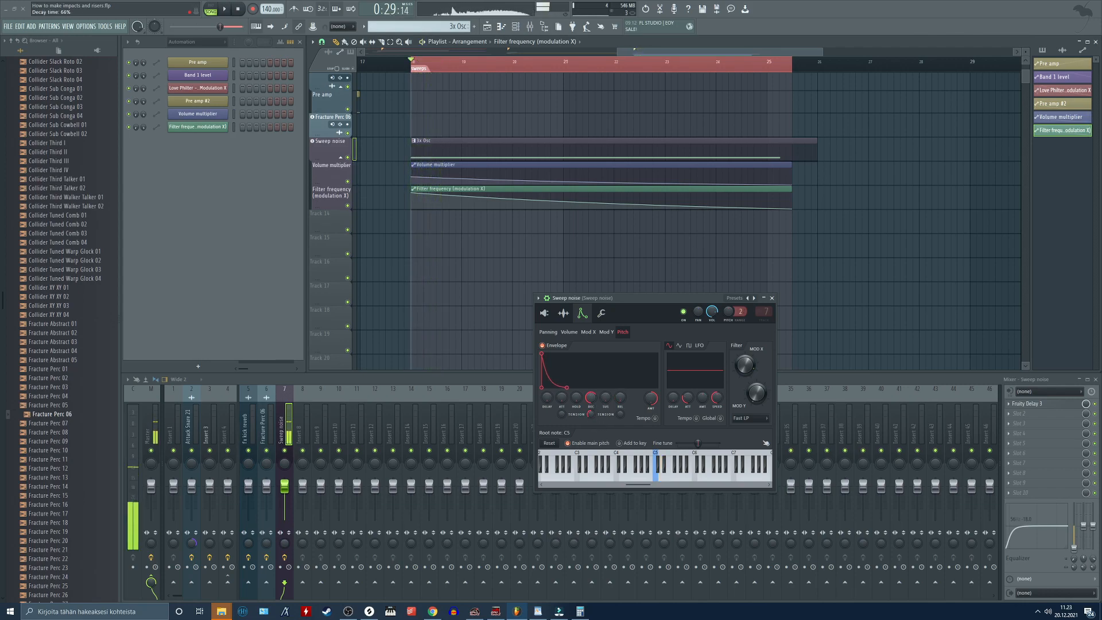
key(space)
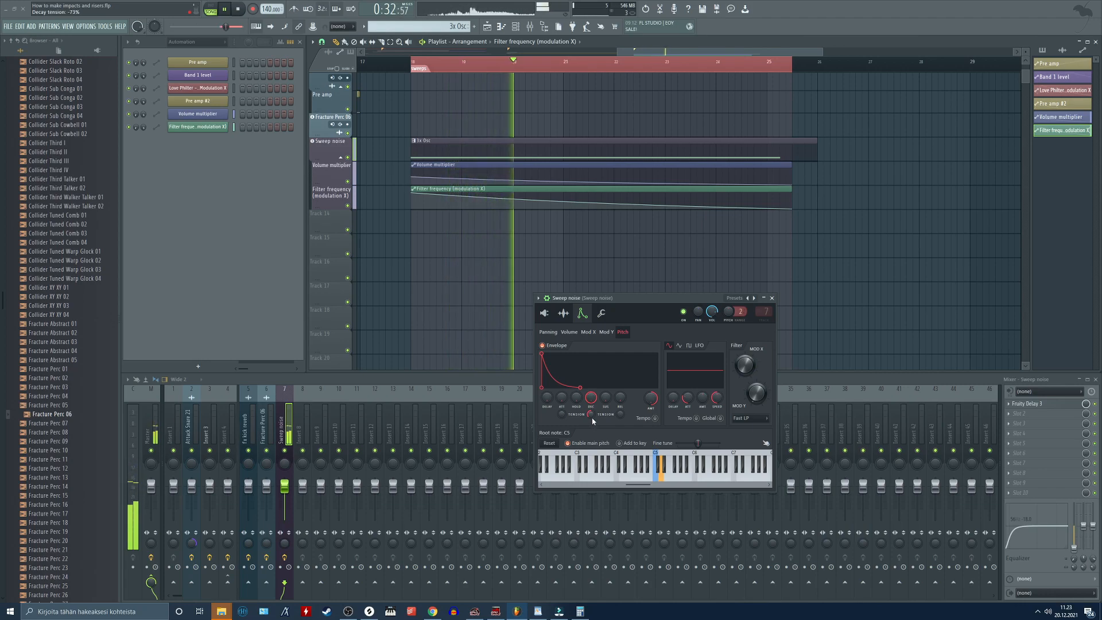
key(space)
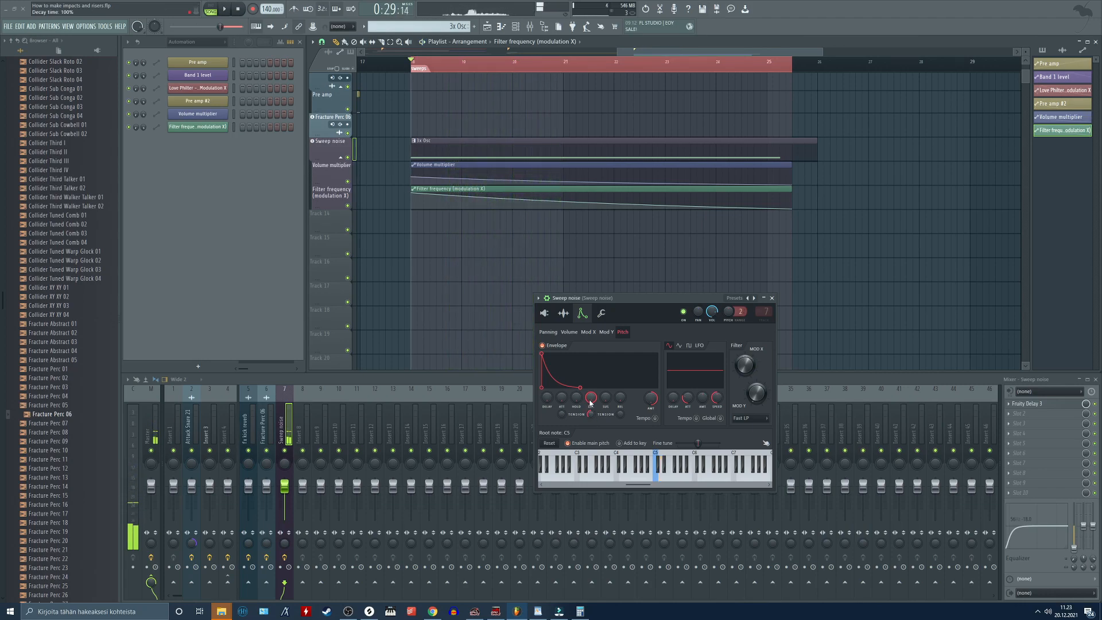
key(space)
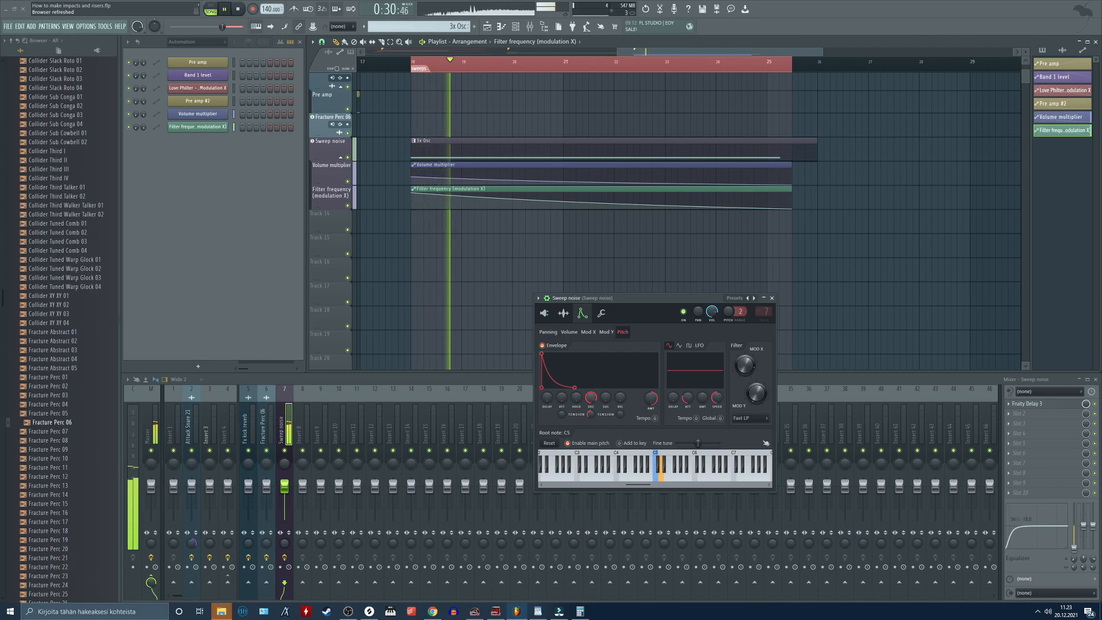
Try blending oscillator 2 into the noise at about 17% mix level while playing the sweep
click(545, 313)
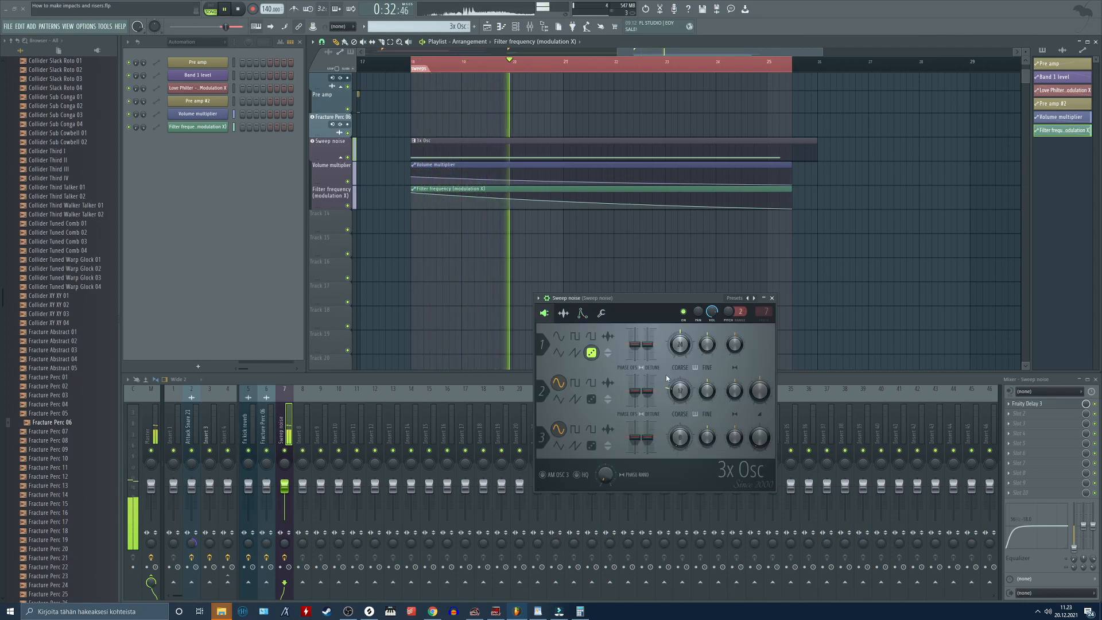
key(space)
key(space)
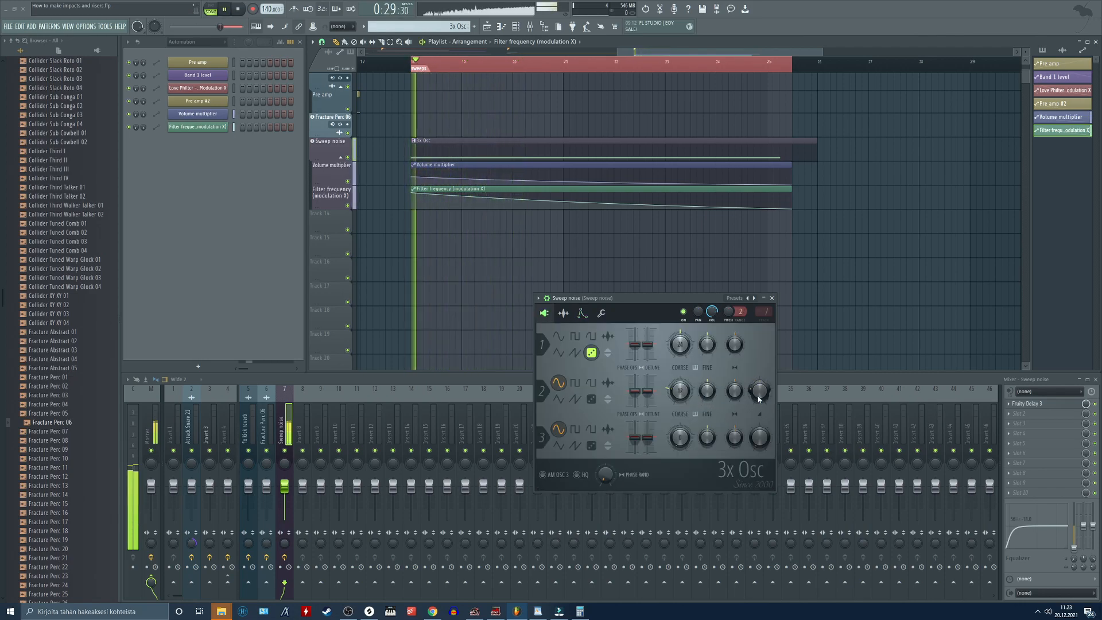
key(space)
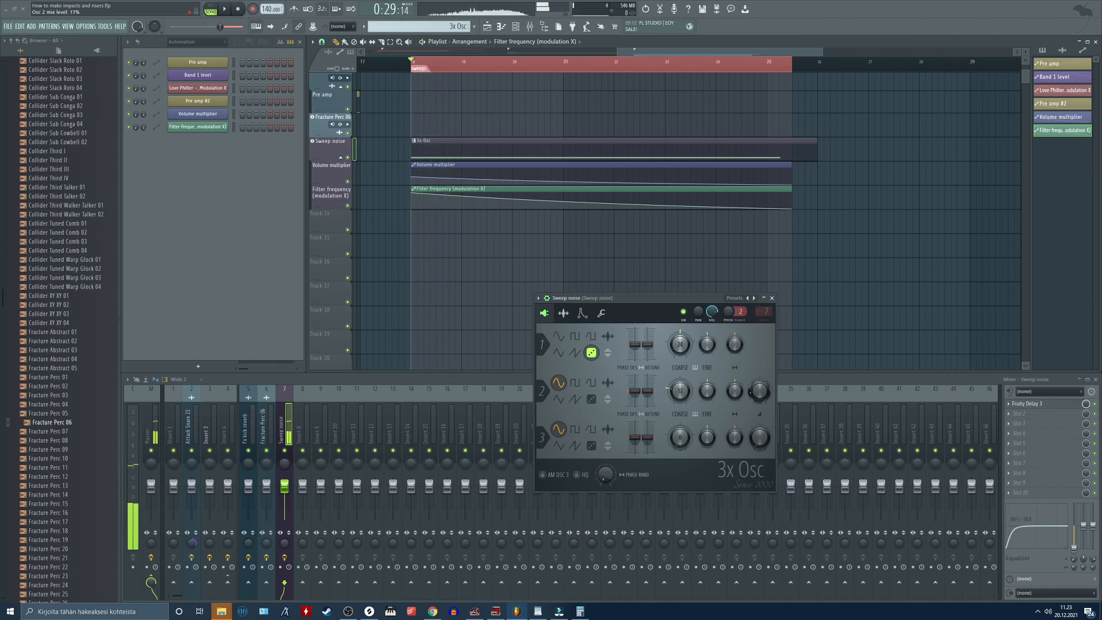
key(space)
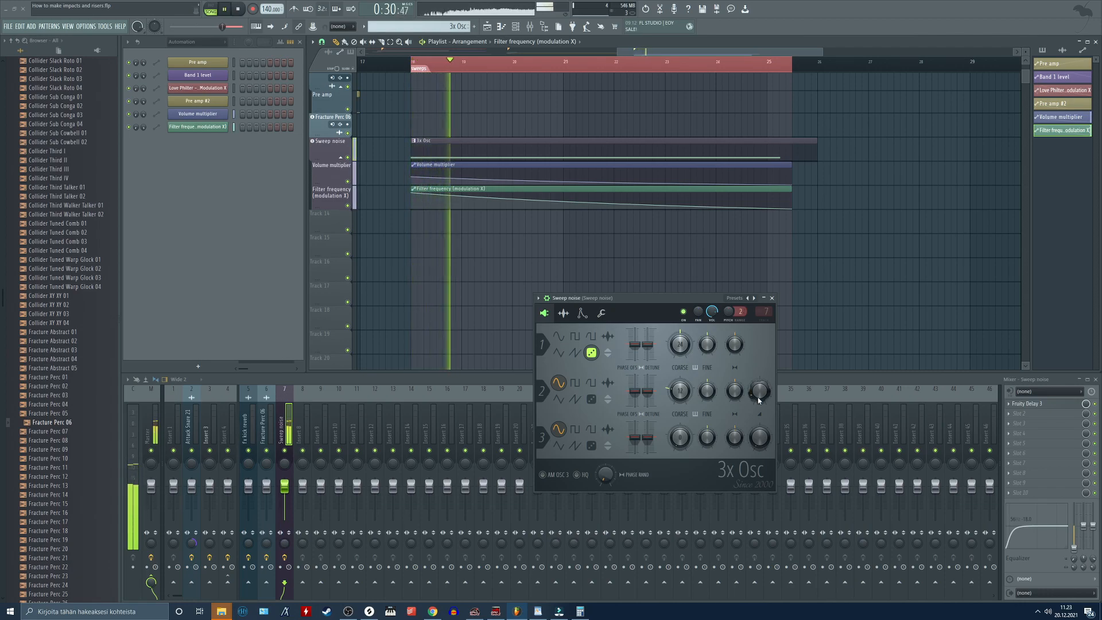
key(space)
key(space)
key(space)
key(space)
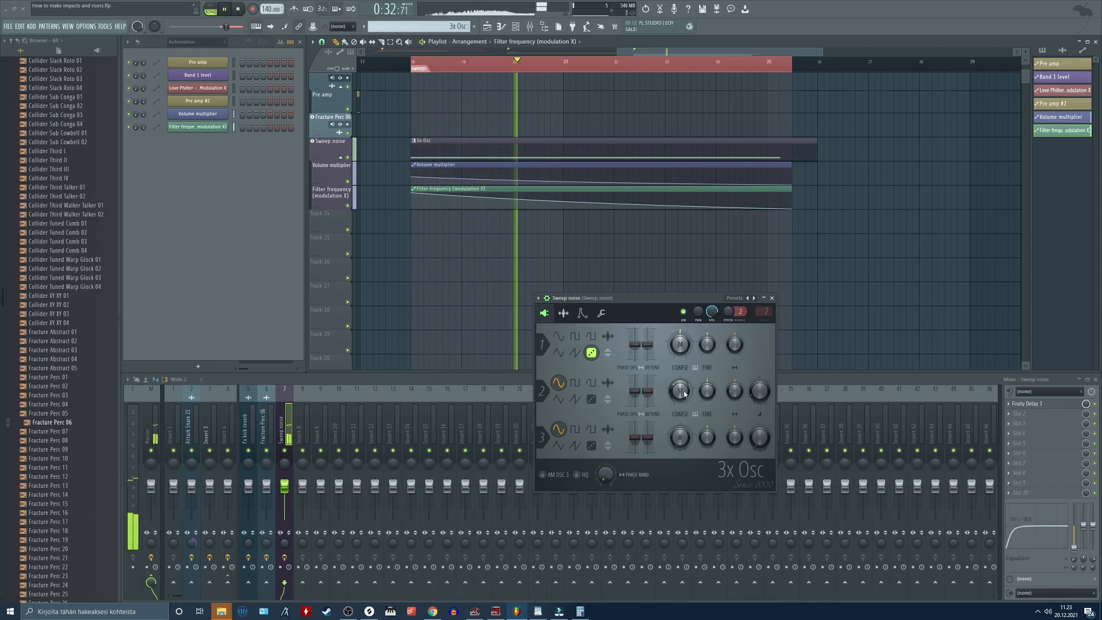
Insert Fruity Reeverb 2 ahead of Fruity Delay 3 on the Sweep noise mixer track and lower its dry level
click(581, 314)
key(space)
drag(1027, 403, 1050, 417)
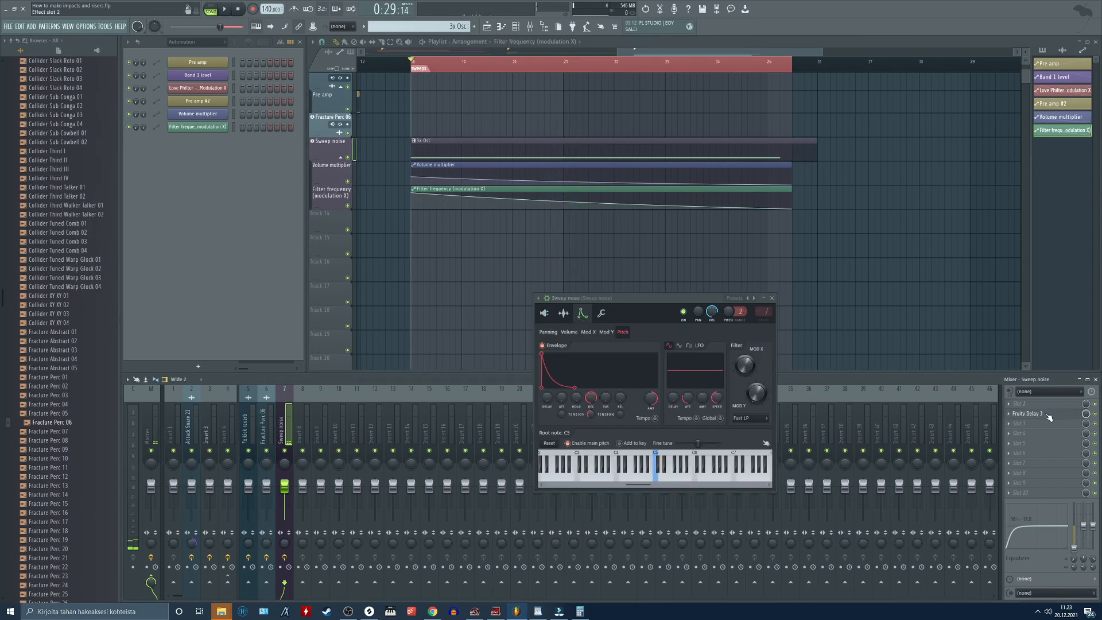
click(1036, 405)
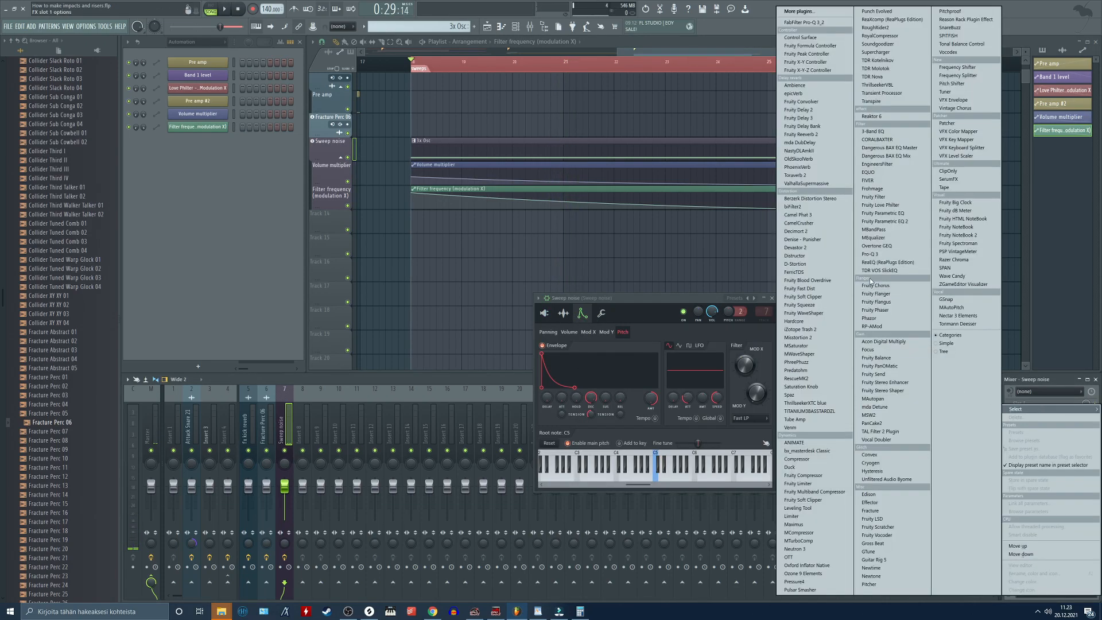
click(801, 135)
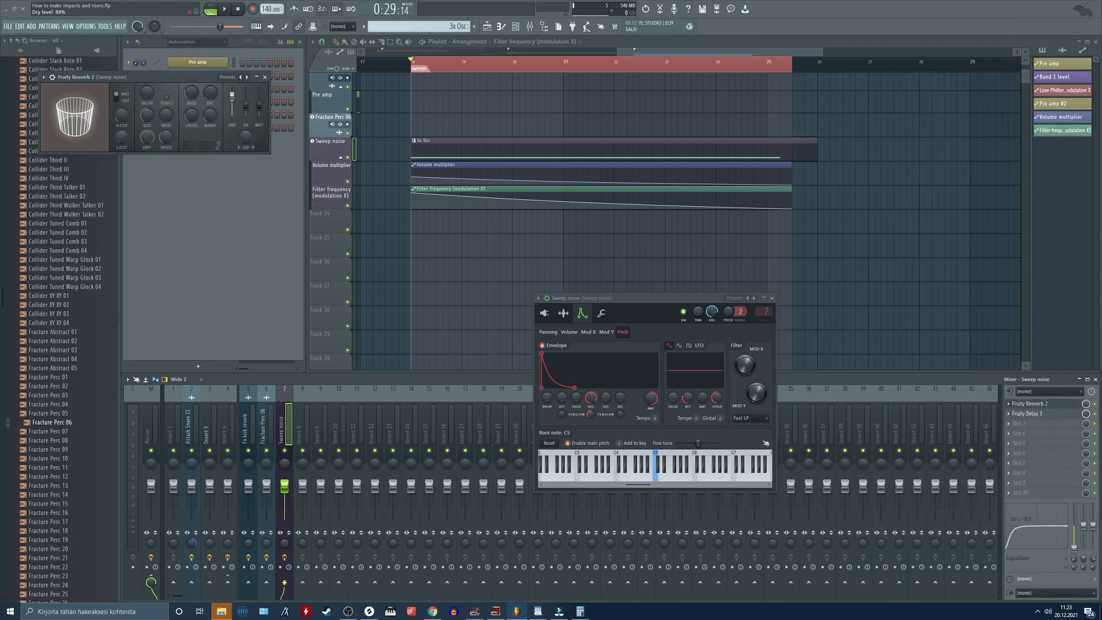
Record the sweep with Edison on the Master track and crop the recording to a single pass
key(space)
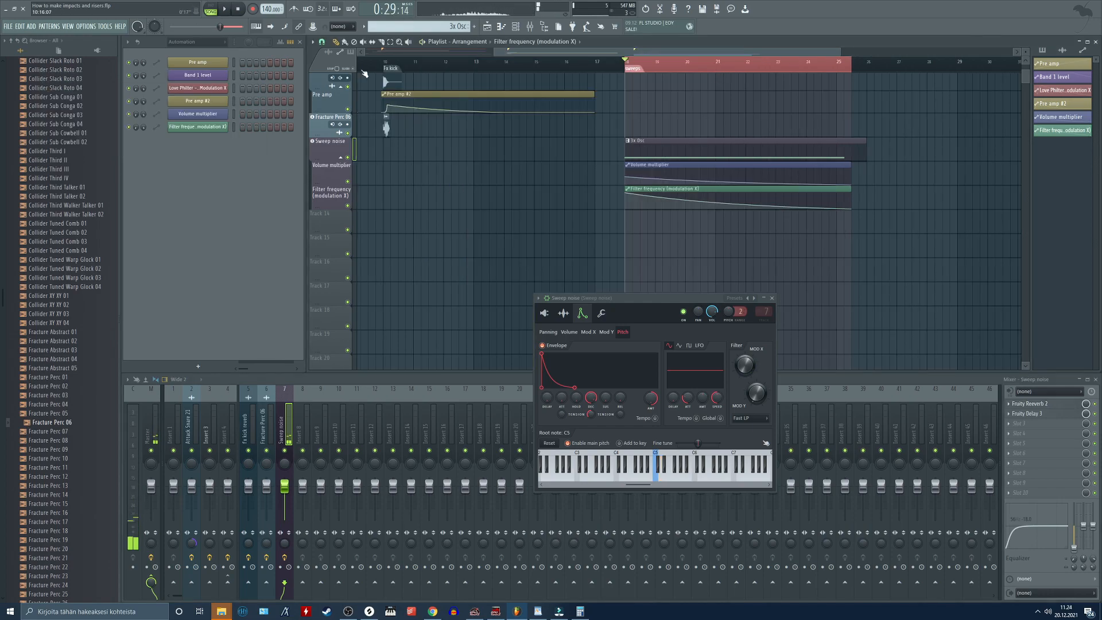
click(226, 8)
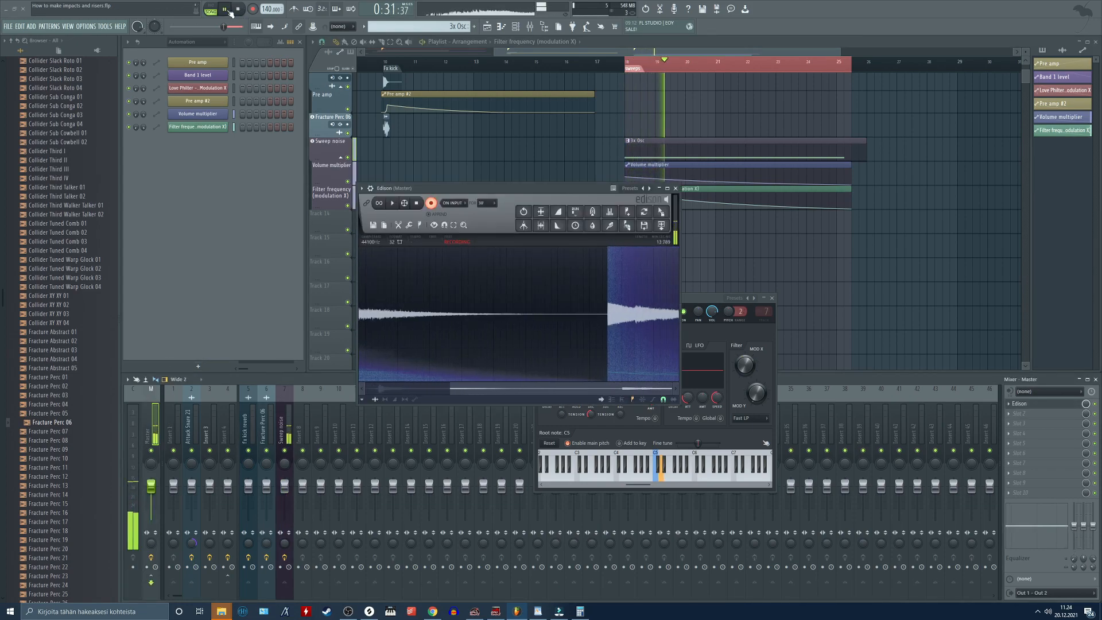
click(225, 9)
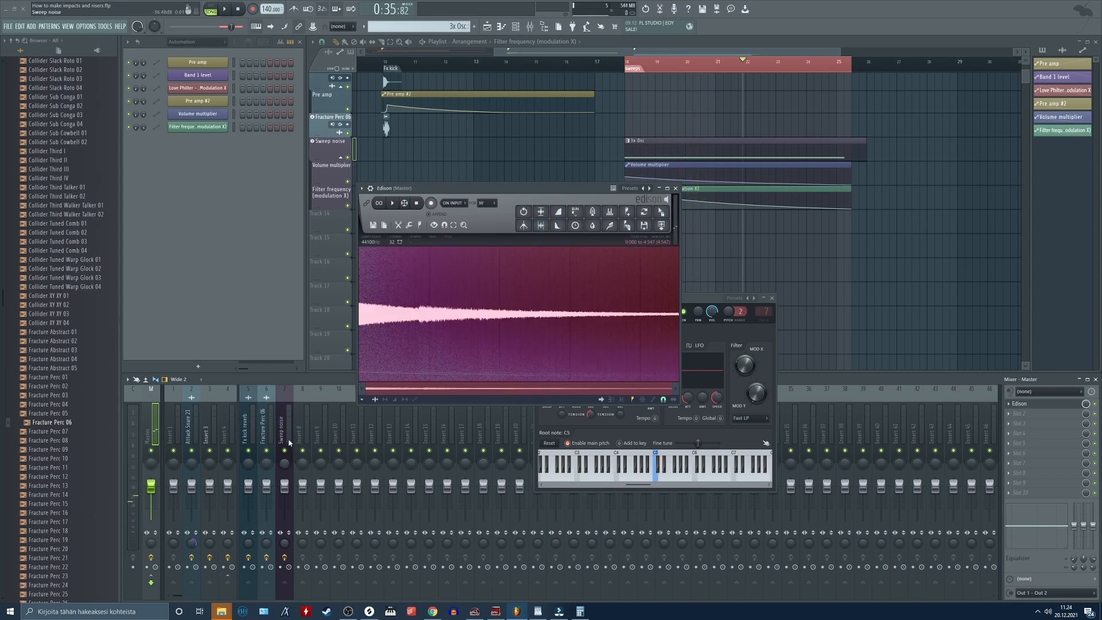
Open Fruity Delay 3 on the Sweep noise track and play the sweep, with the Edison window moved aside
click(287, 441)
click(1052, 416)
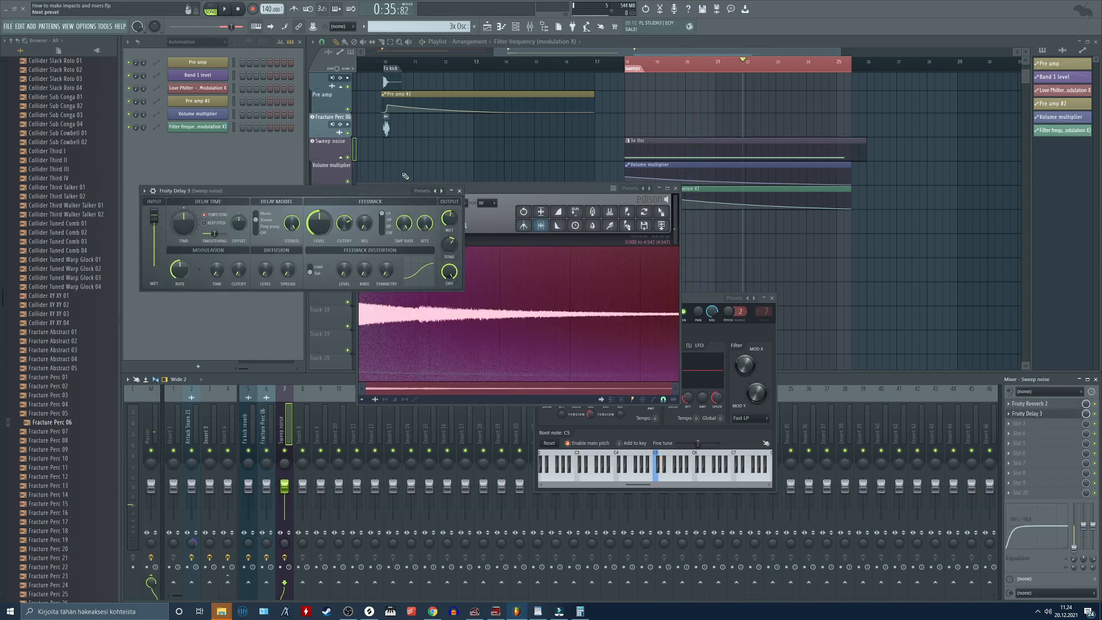
click(225, 9)
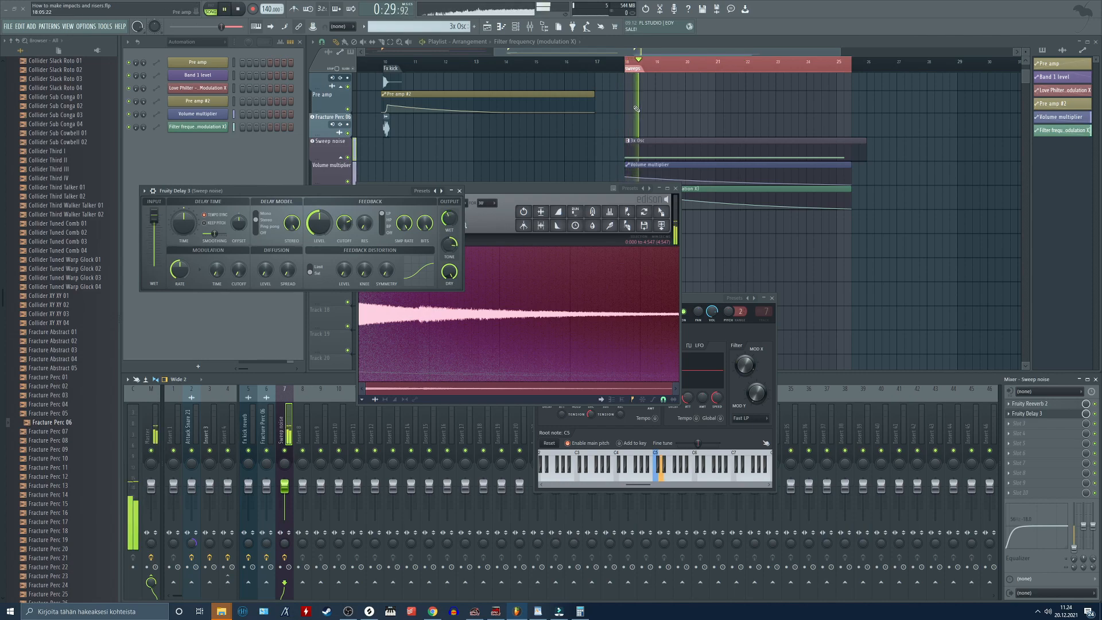
drag(523, 191, 692, 234)
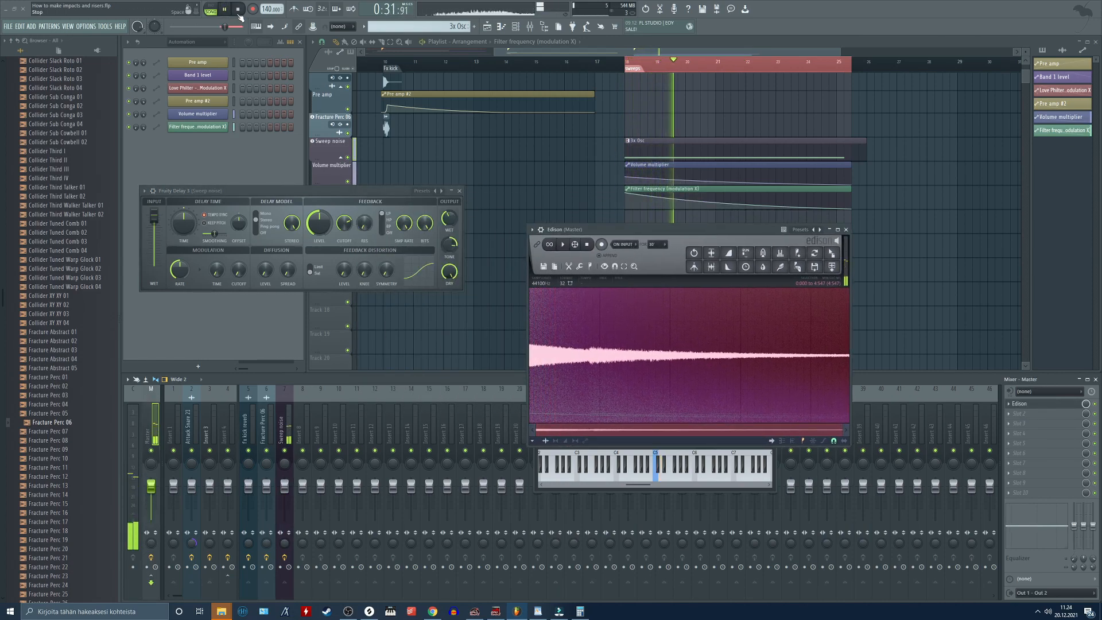
key(space)
Record the sweep again in Edison, crop it to the last full pass and trim its quiet tail
click(601, 244)
click(225, 10)
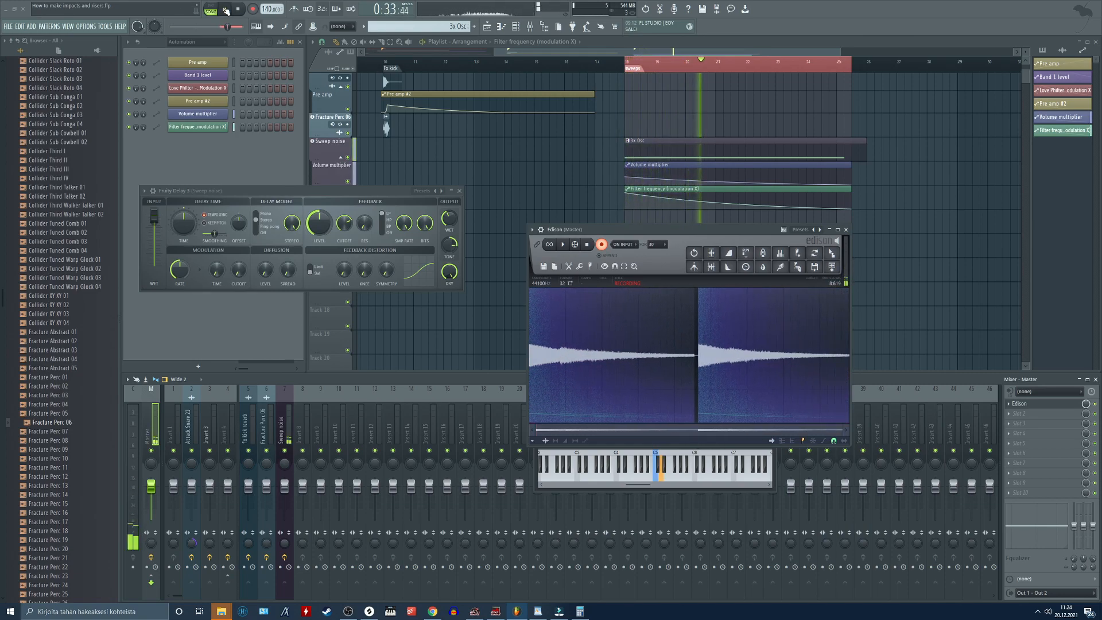
click(225, 10)
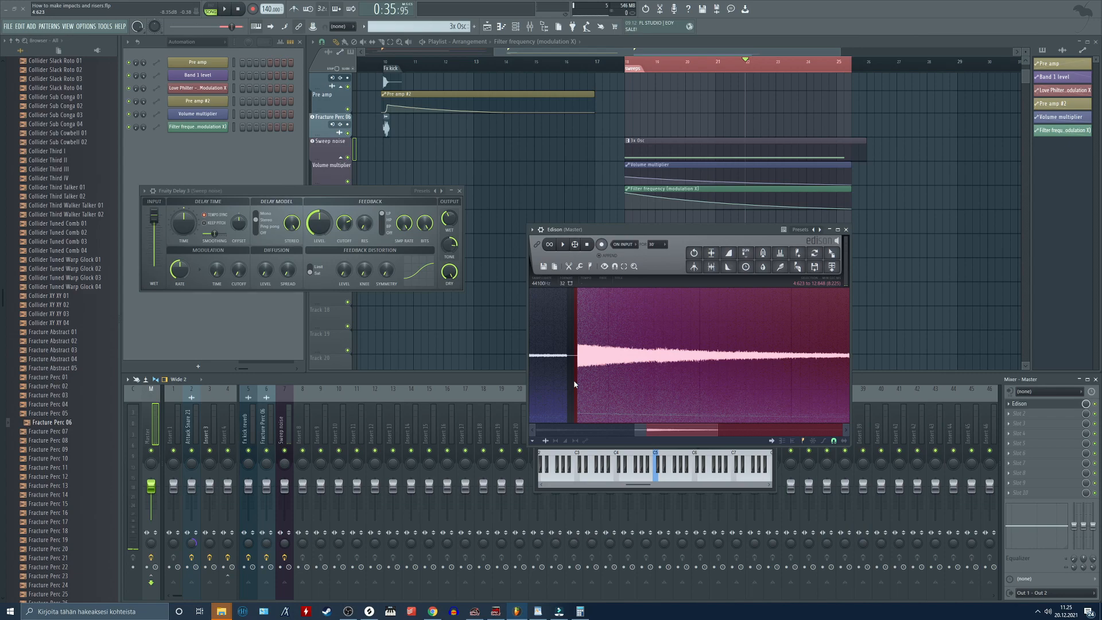
key(ctrl+Delete)
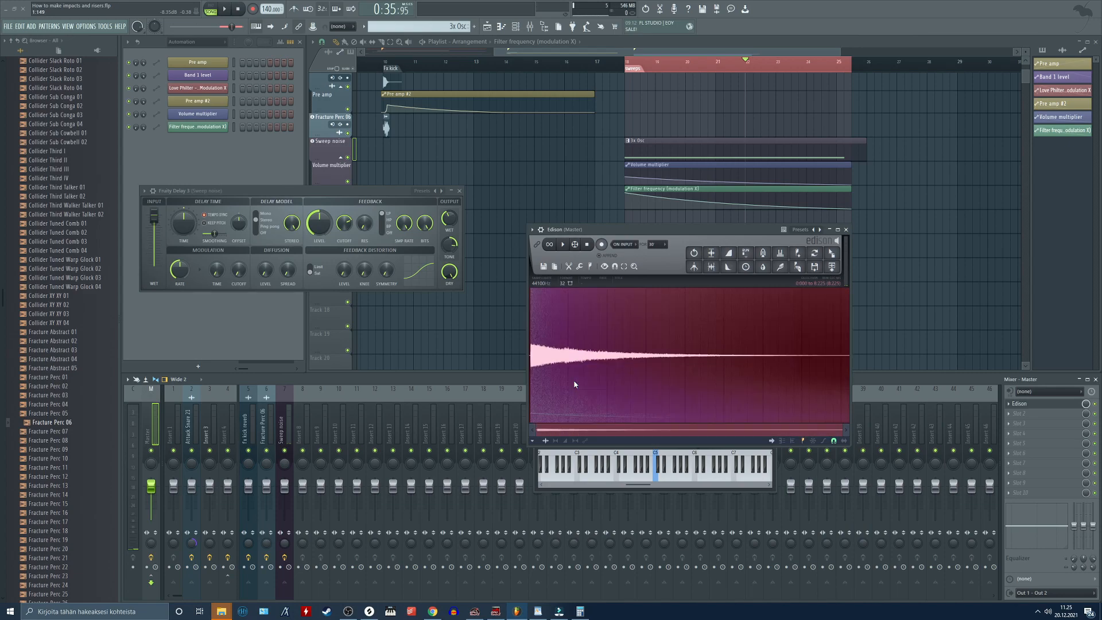
click(712, 267)
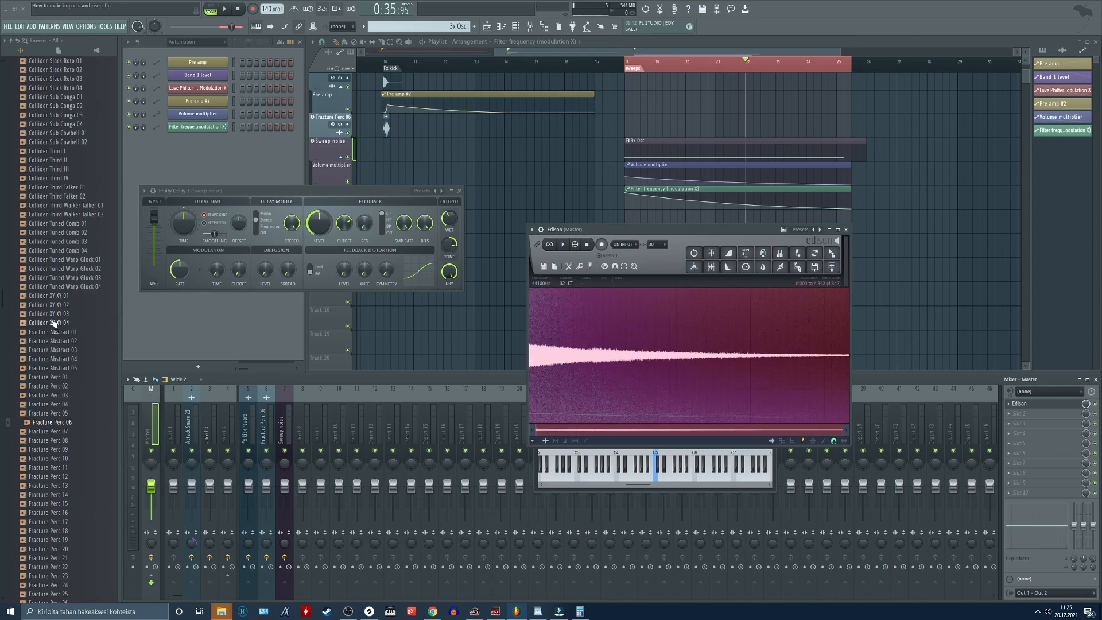
Select the Sweep noise mixer track and close the Edison and Sweep noise channel windows
click(291, 438)
click(846, 230)
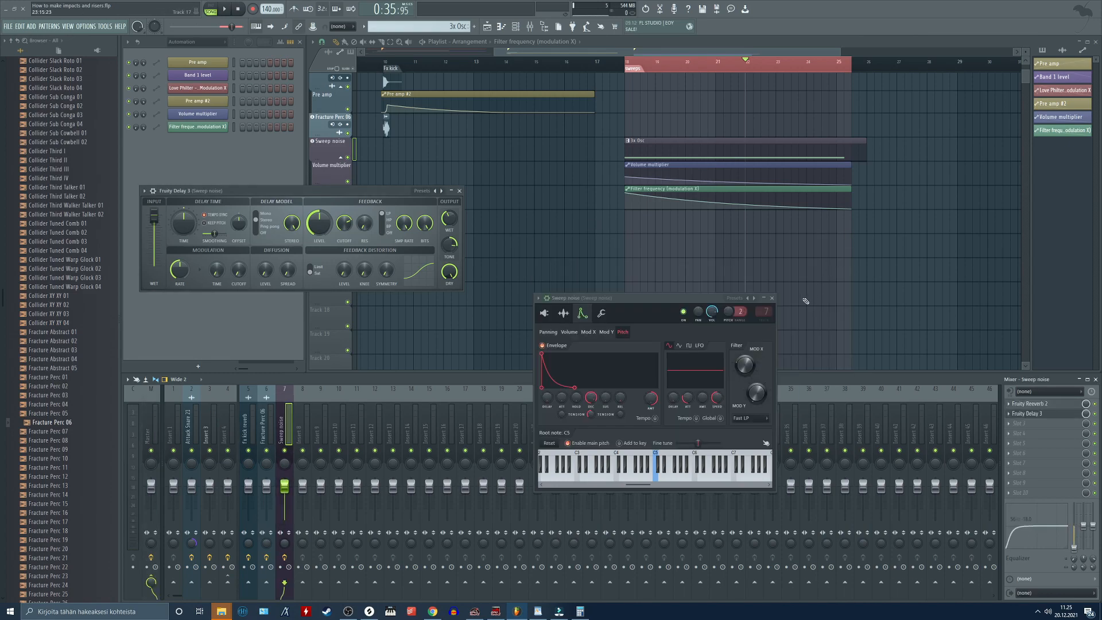
click(772, 298)
Shift the Sweep noise effects down one slot and load SerumFX in slot 1 ahead of the reverb and delay
scroll(1036, 414, down, 1)
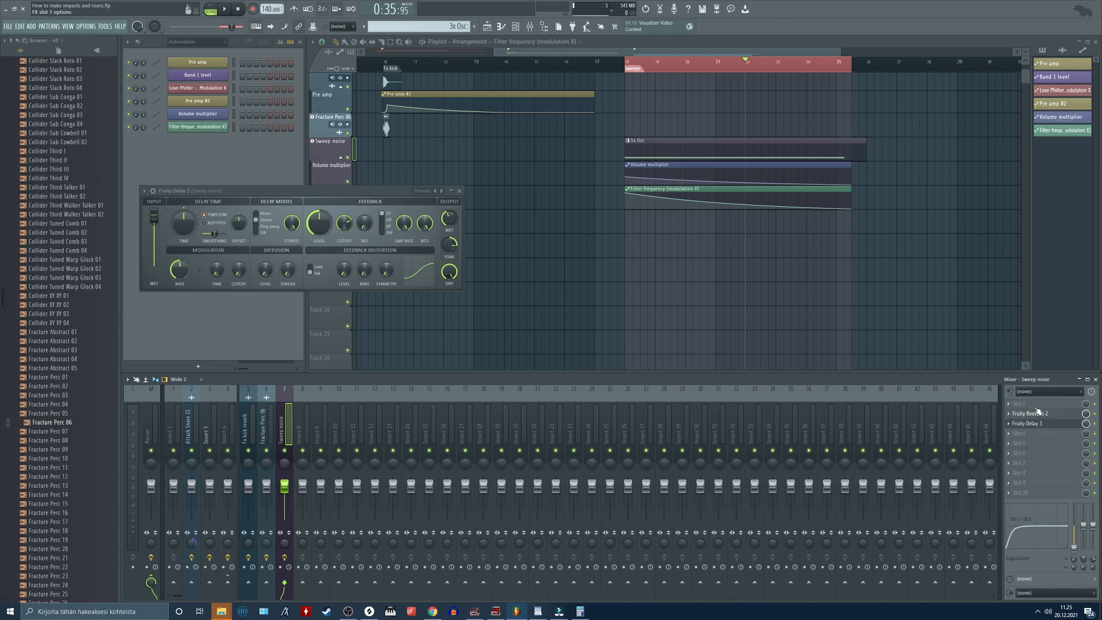
click(1027, 404)
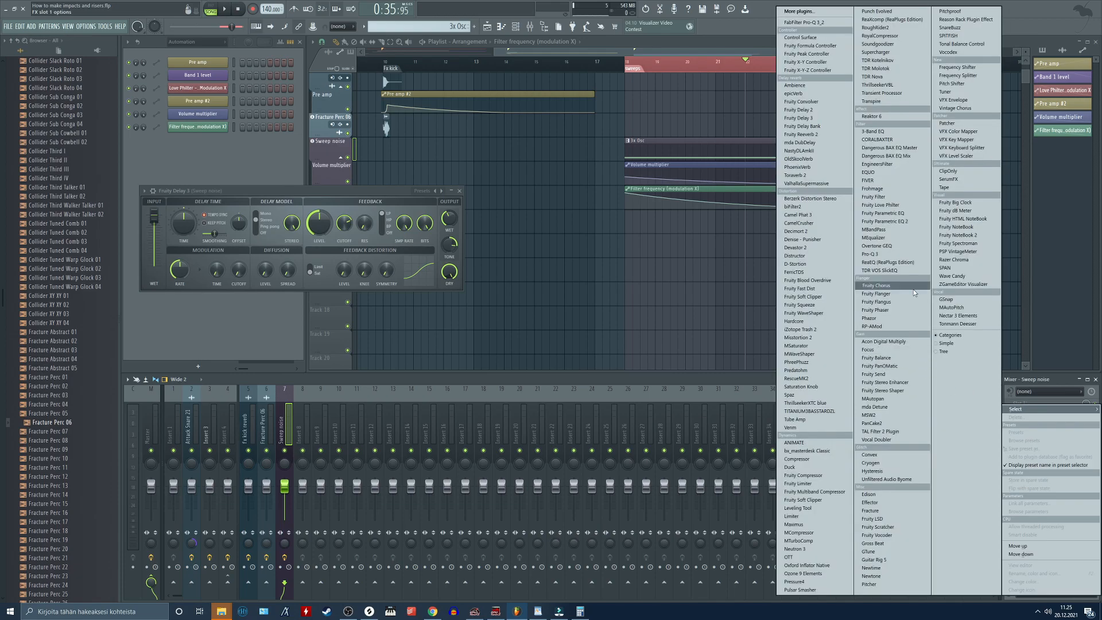
click(974, 179)
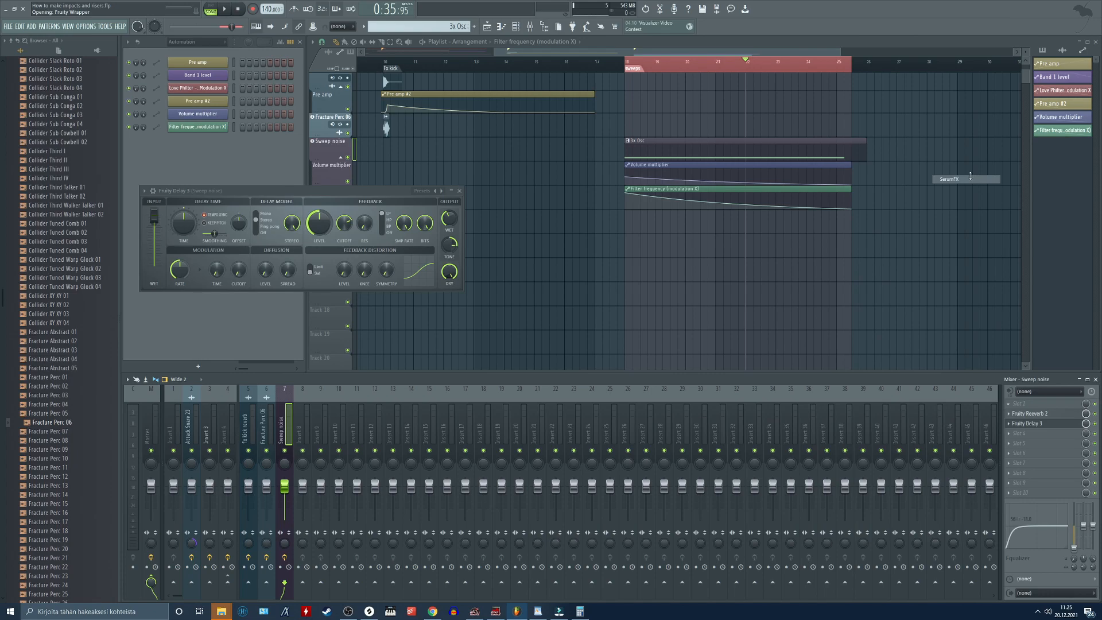
Enable distortion in SerumFX and set its mode to Downsample
click(285, 208)
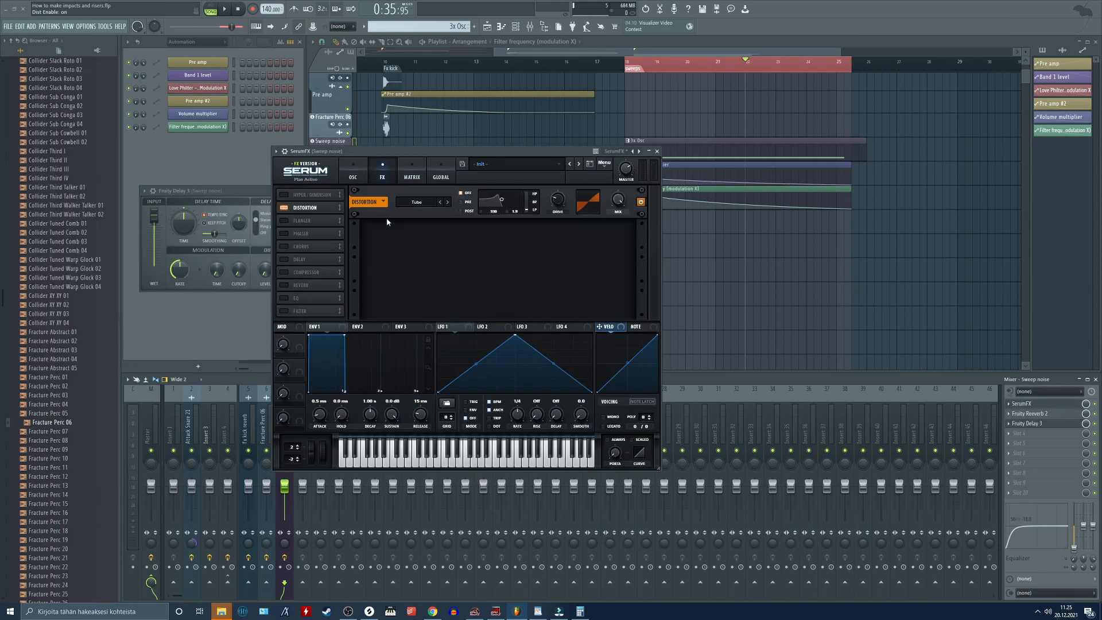
click(424, 205)
click(428, 289)
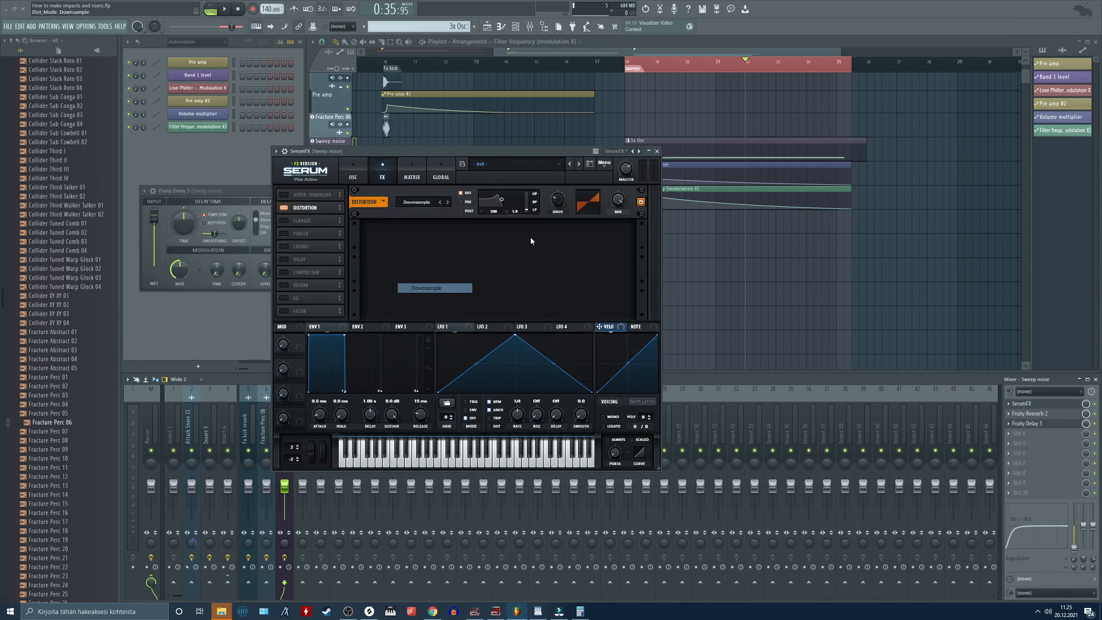
Set the SerumFX distortion drive to 0% and create an automation clip for it
drag(543, 151, 540, 156)
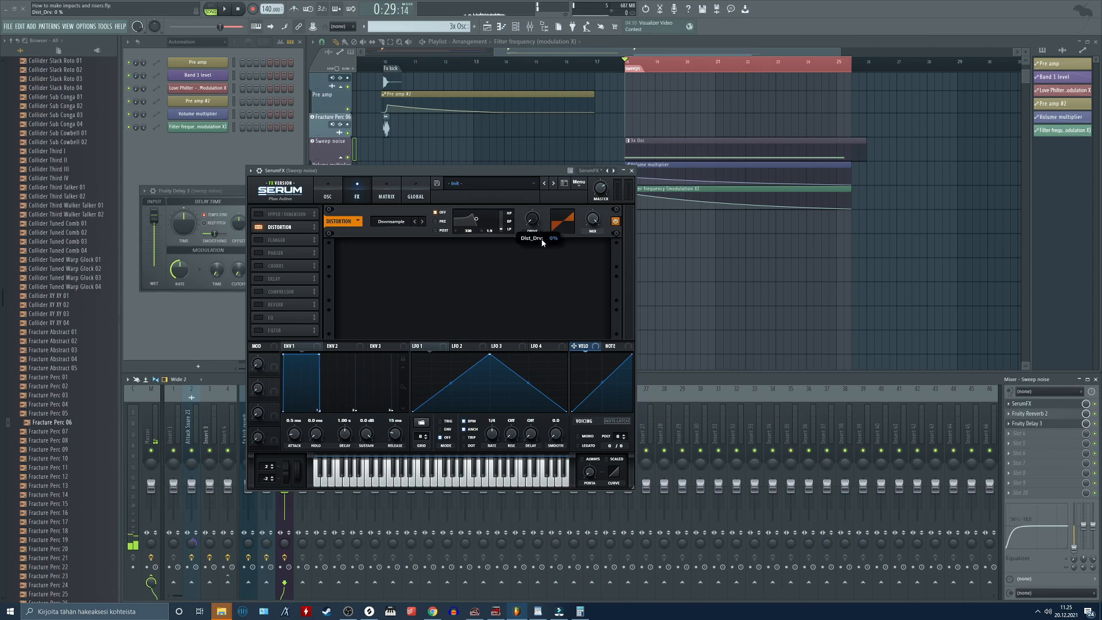
click(536, 223)
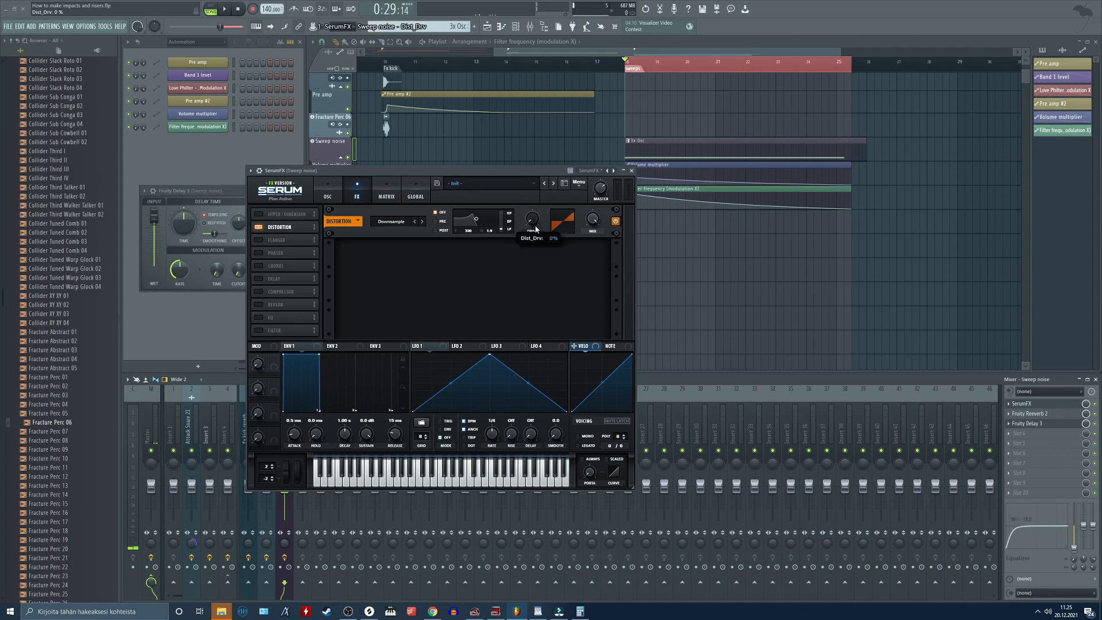
click(321, 28)
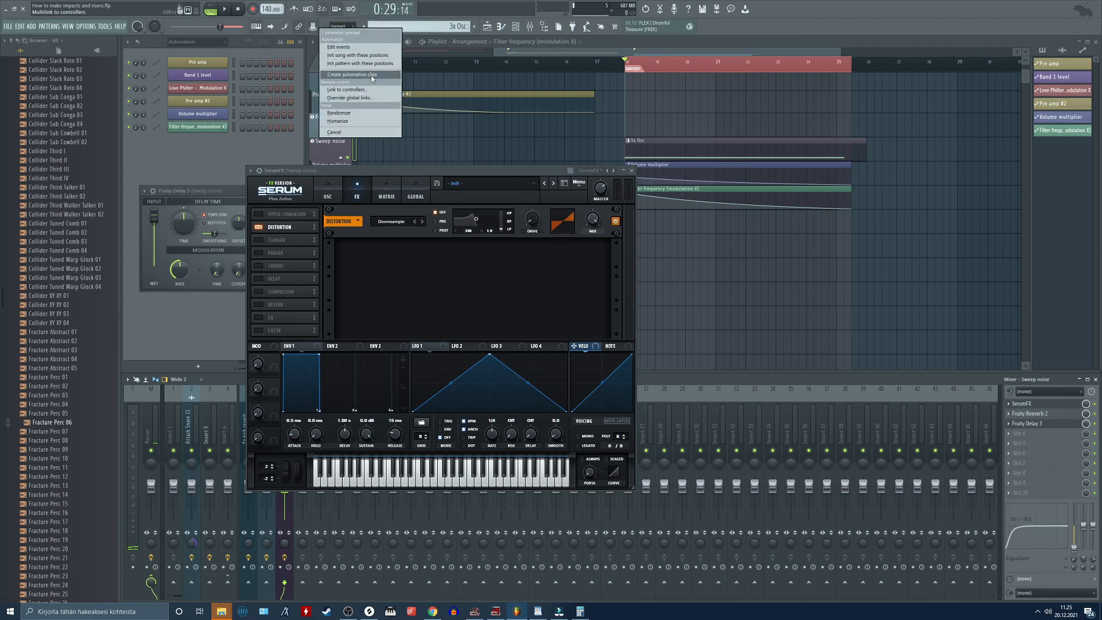
click(371, 75)
Adjust the tension of the Dist_Drv automation curve and audition the sweep
key(space)
drag(738, 224, 738, 221)
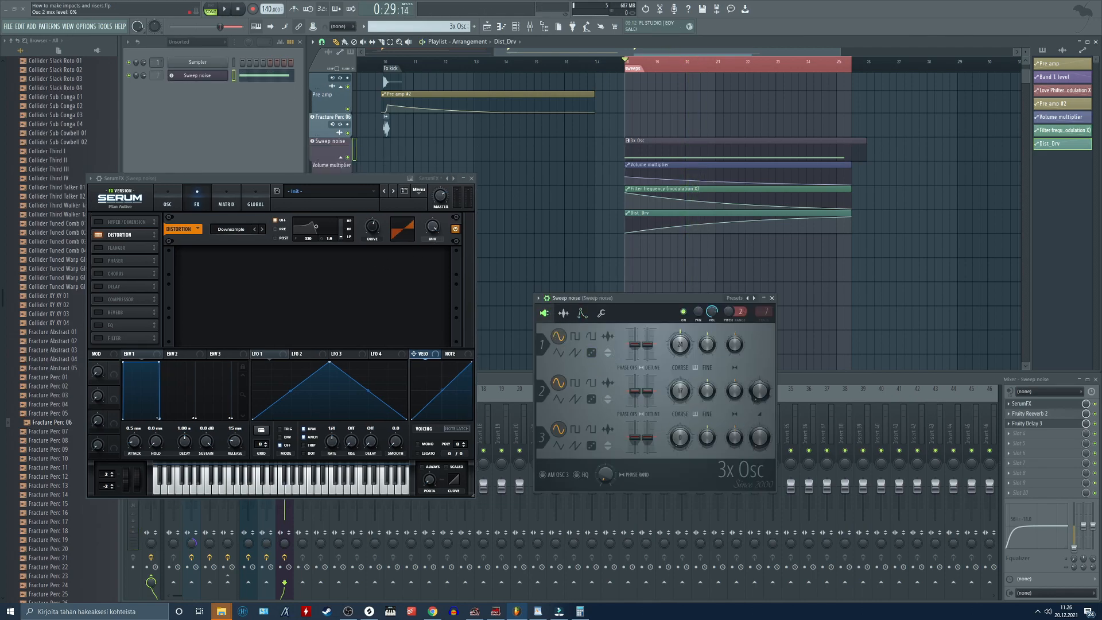
key(space)
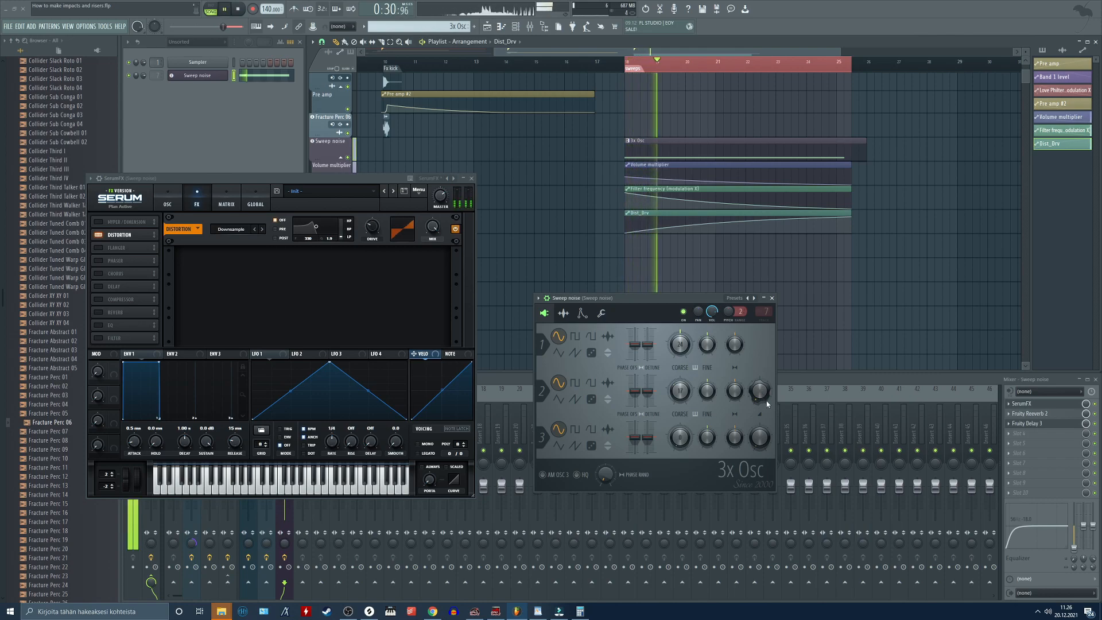
key(space)
Move the SerumFX window below the playlist clips and make the Dist_Drv track taller
scroll(642, 62, up, 4)
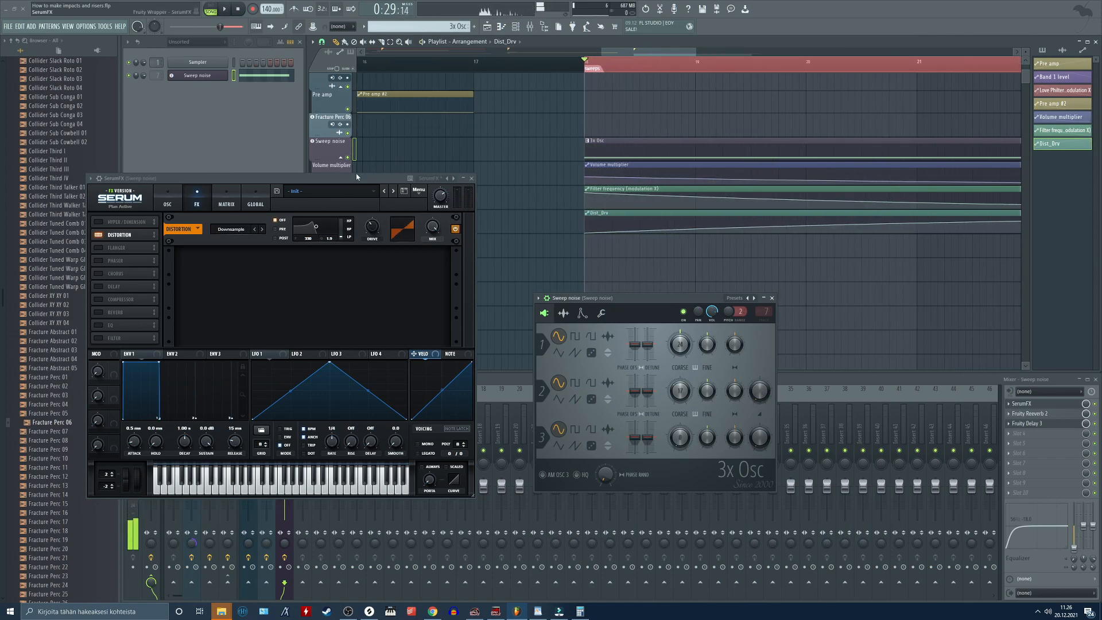
drag(356, 175, 379, 314)
scroll(439, 231, down, 2)
click(459, 194)
scroll(614, 66, up, 3)
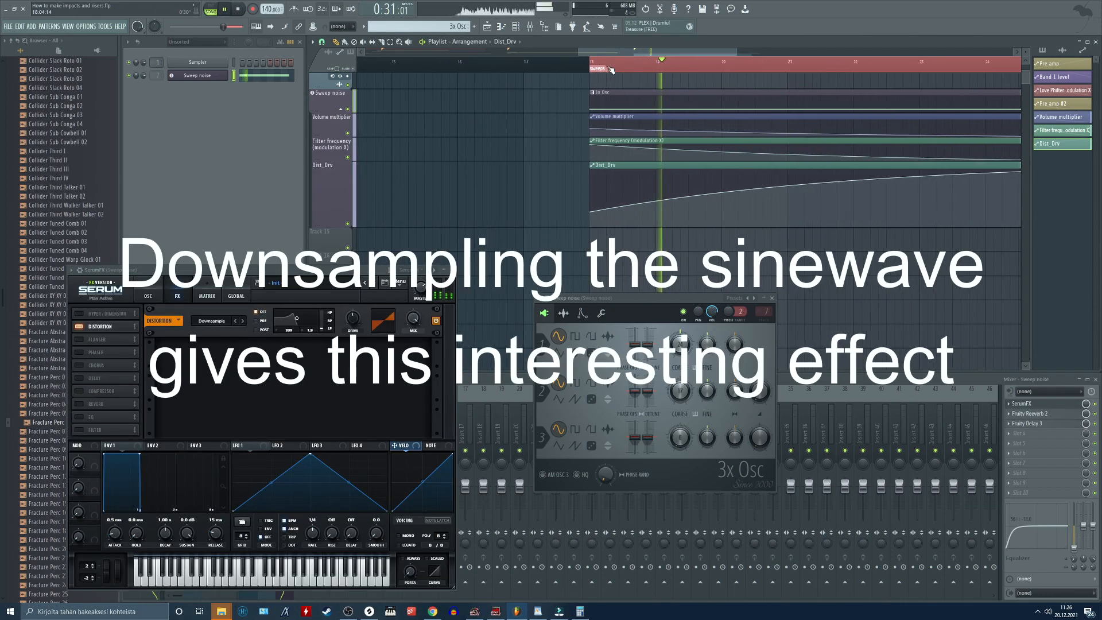
scroll(611, 69, down, 1)
Flatten the rising Dist_Drv automation curve towards a straighter line and audition the downsampled sine sweep
key(space)
drag(785, 182, 784, 186)
key(space)
key(space)
key(space)
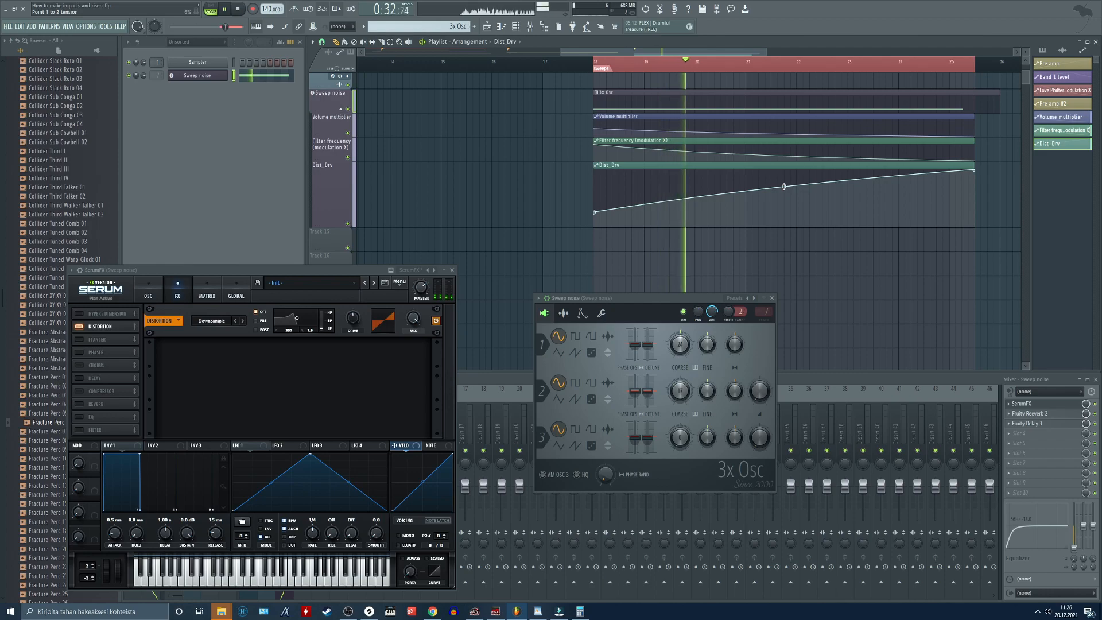
key(space)
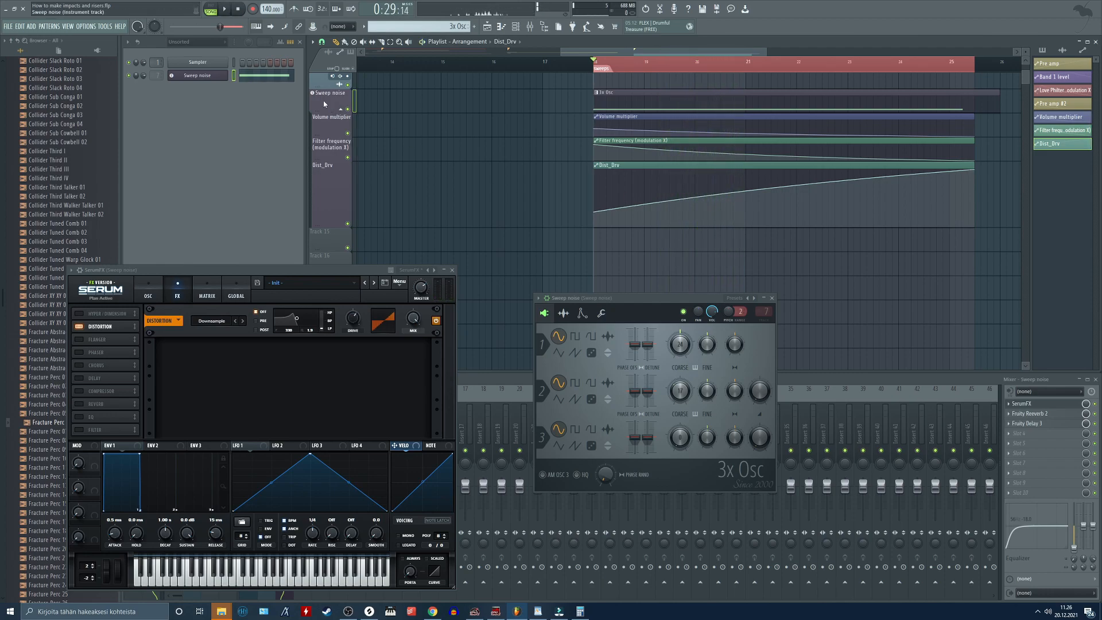
Clone the Sweep noise instrument track with its automation clips and close the SerumFX and 3x Osc windows
key(alt+c)
click(567, 347)
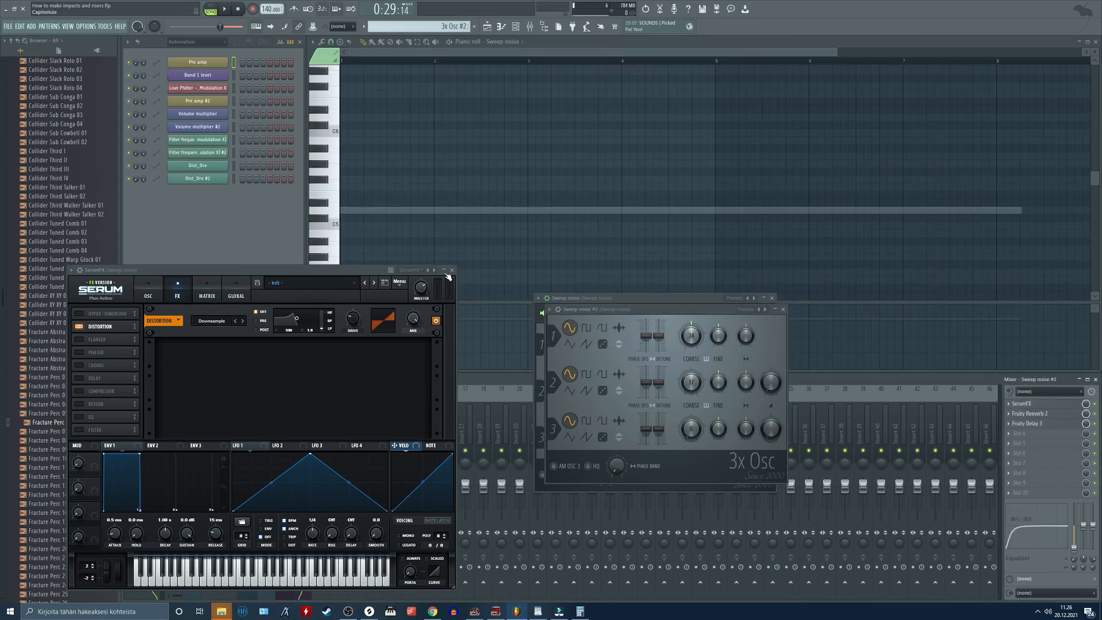
click(453, 270)
click(783, 310)
click(772, 297)
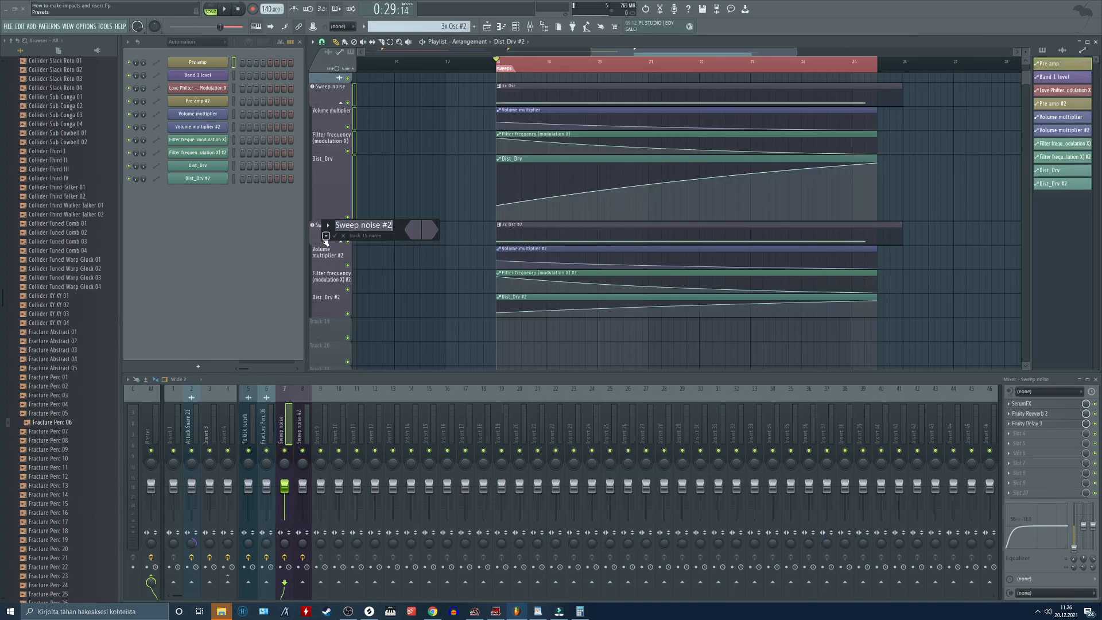
Rename the original Sweep noise track to noise and its clone to sine
key(Return)
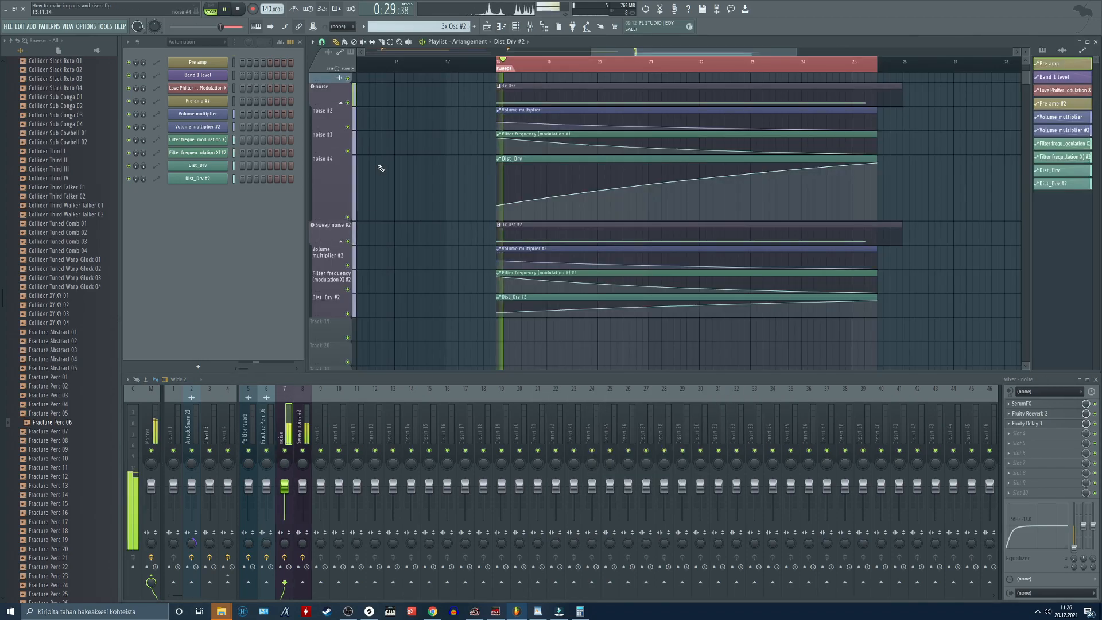
double_click(320, 236)
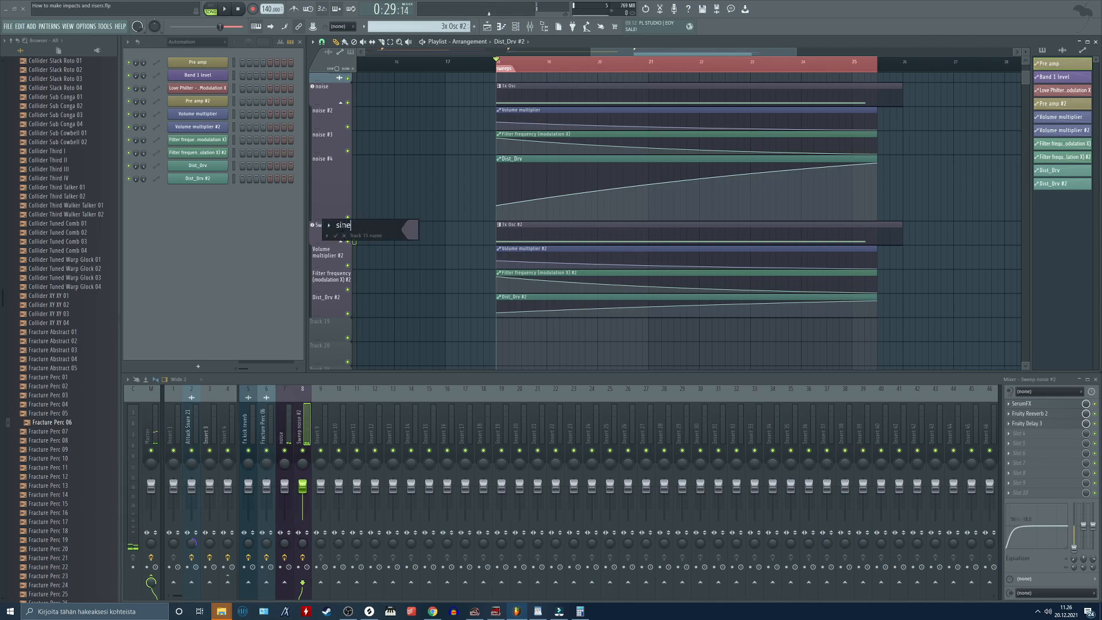
key(Return)
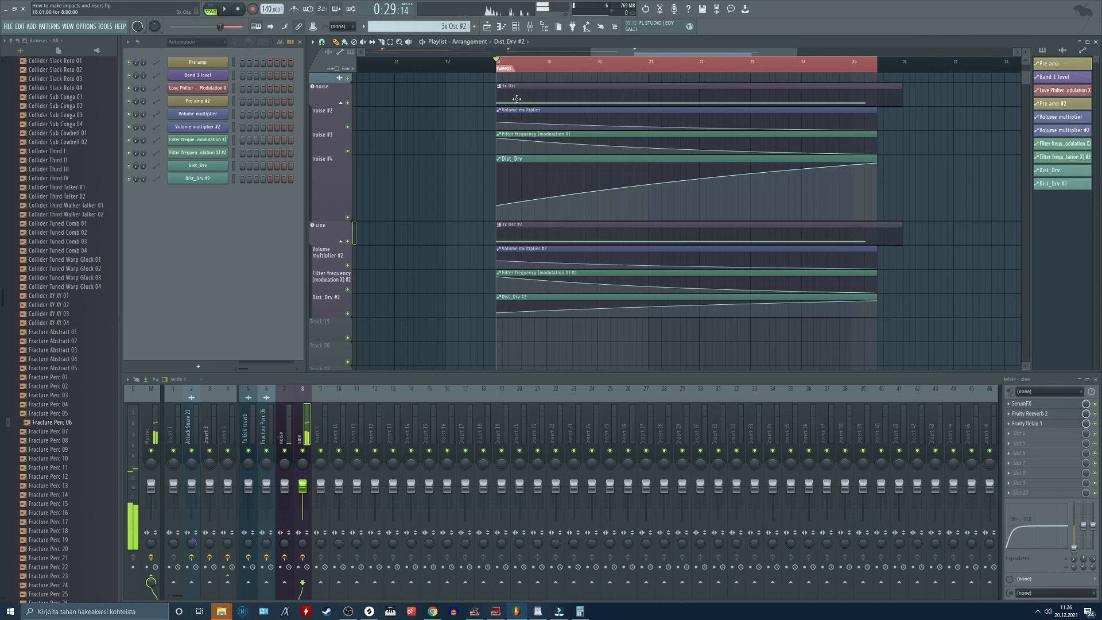
Switch oscillator 1 of the noise channel's 3x Osc to the noise waveform, audition both layers and close its window
double_click(520, 101)
key(F5)
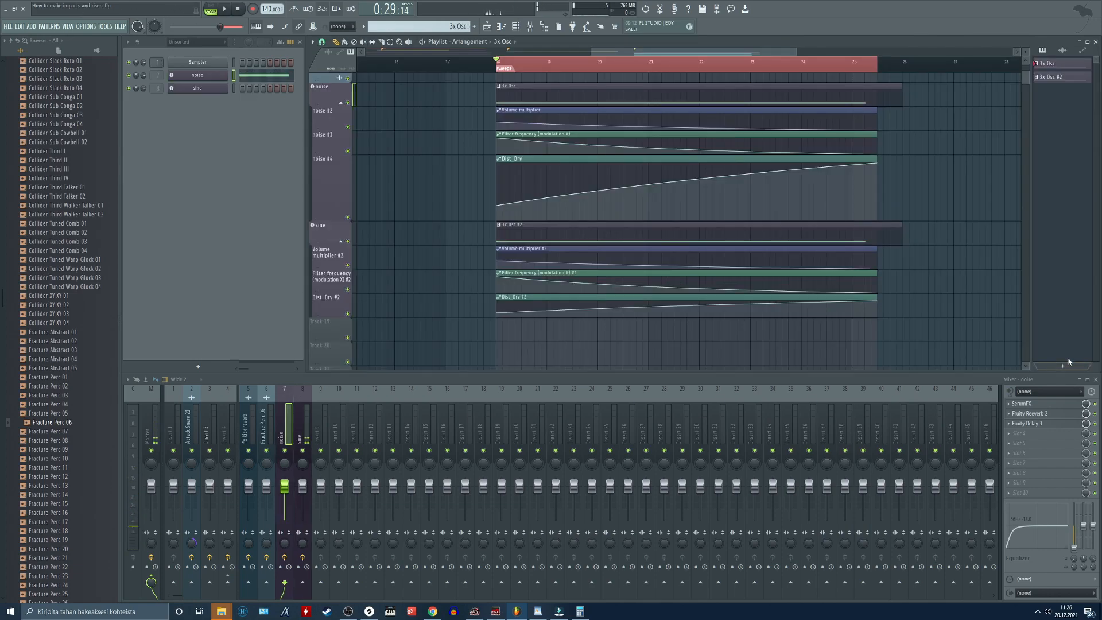
click(333, 98)
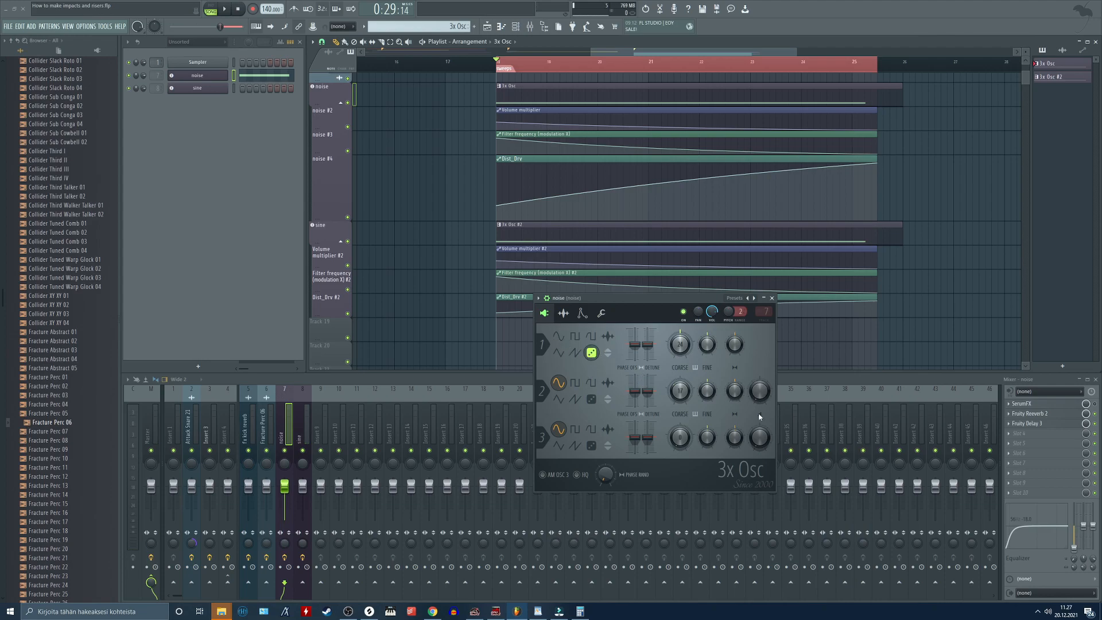
key(space)
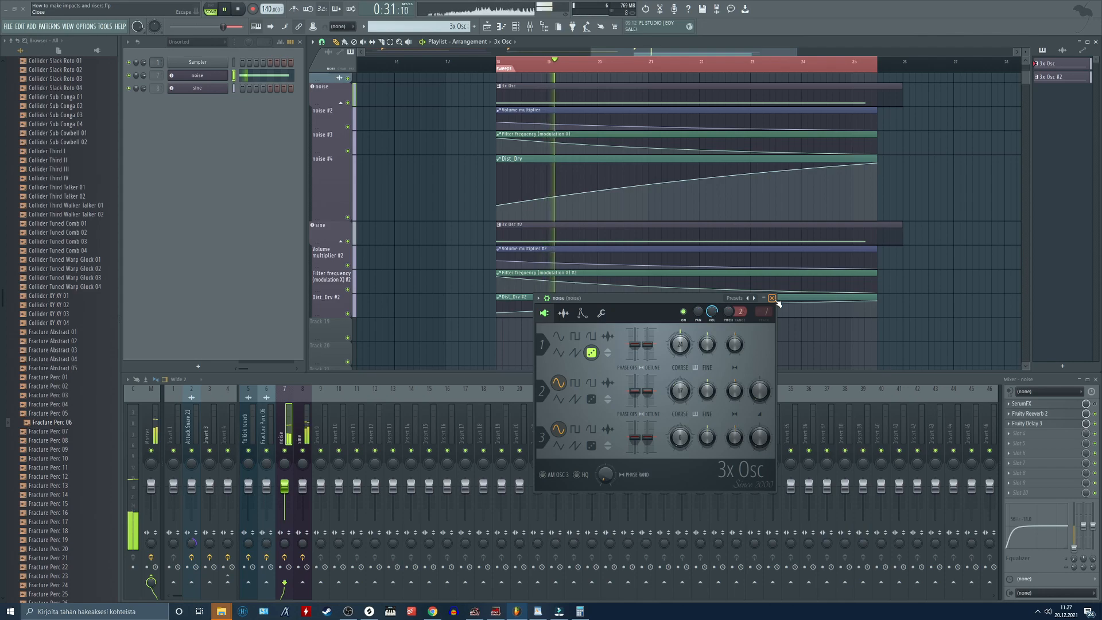
click(772, 297)
key(space)
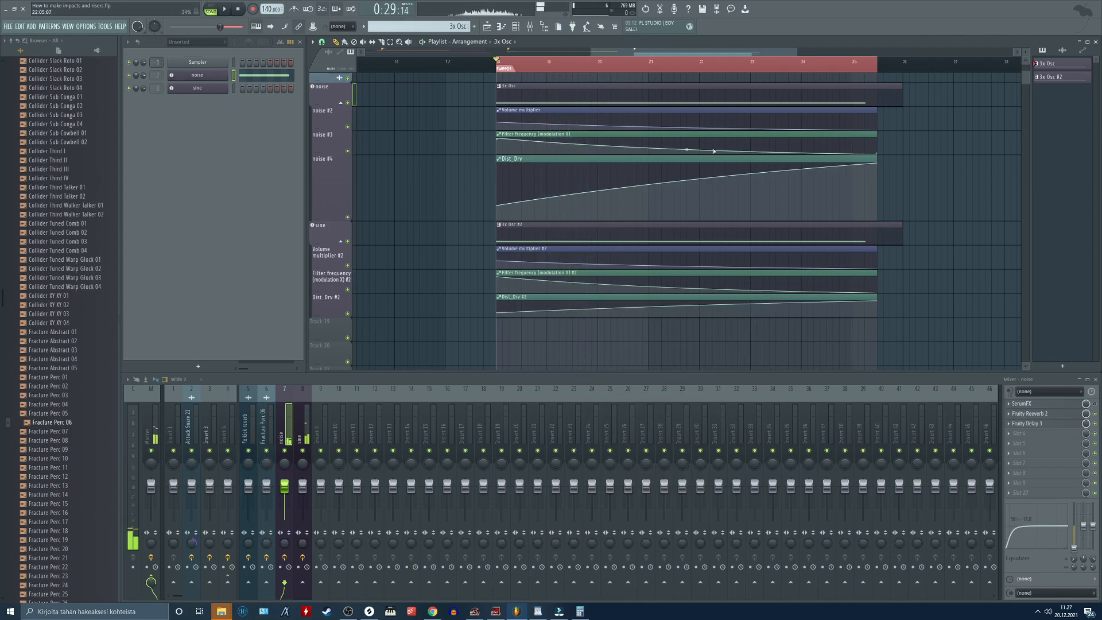
Lower the sine mixer track's volume slightly and play the layered sweep
drag(924, 160, 864, 172)
click(865, 173)
right_click(884, 173)
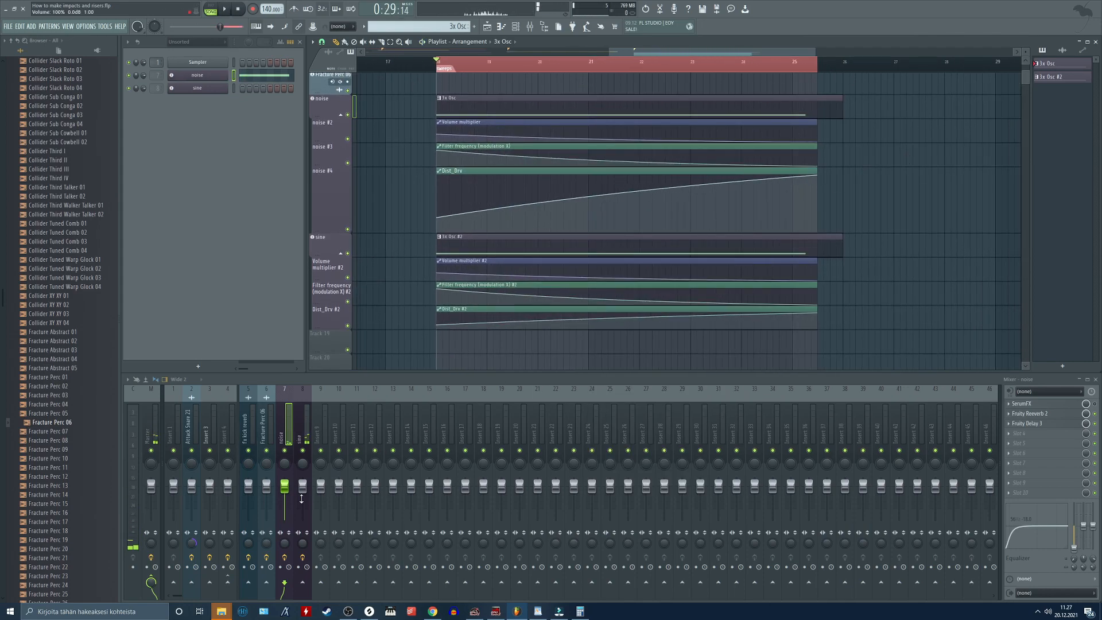
drag(301, 499, 302, 504)
key(space)
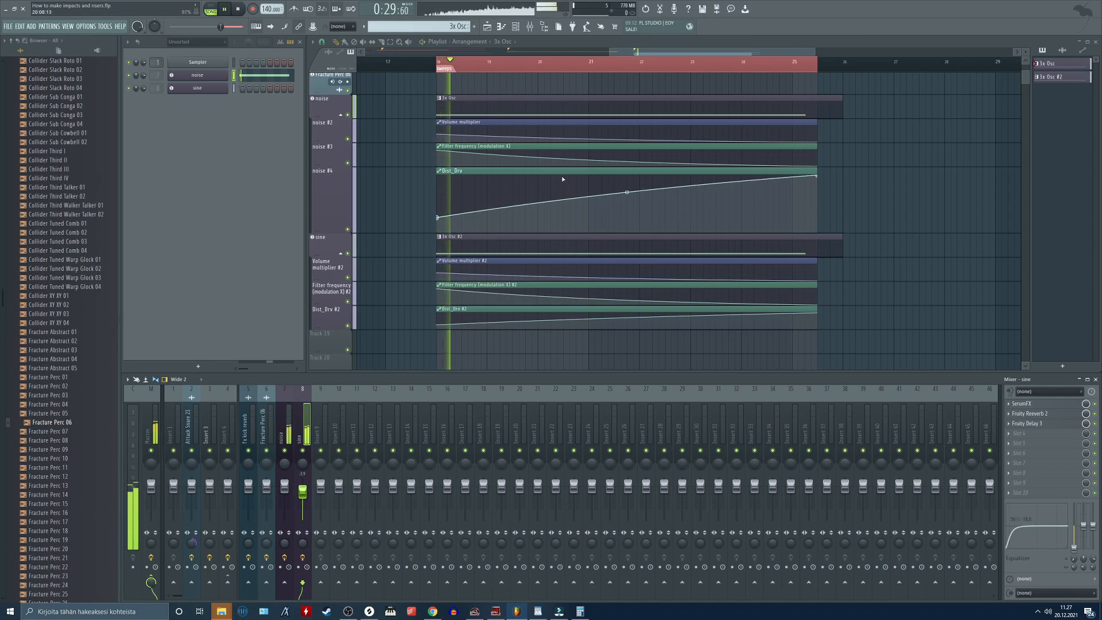
Straighten the falling Filter frequency automation curve of the noise layer and audition the sweep
drag(627, 161, 627, 159)
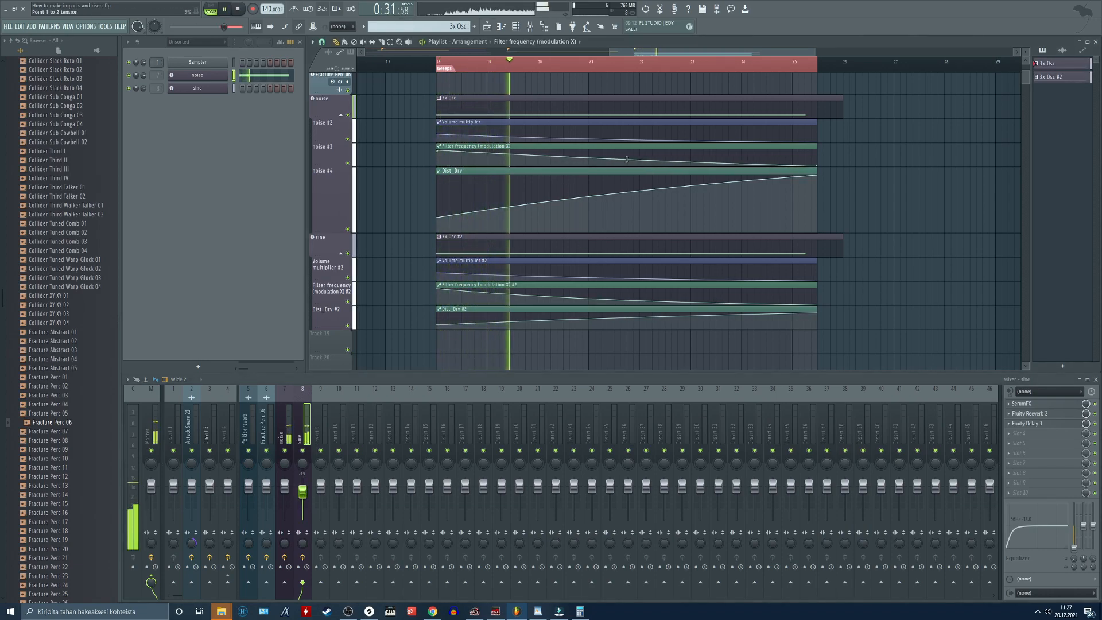
key(space)
key(space)
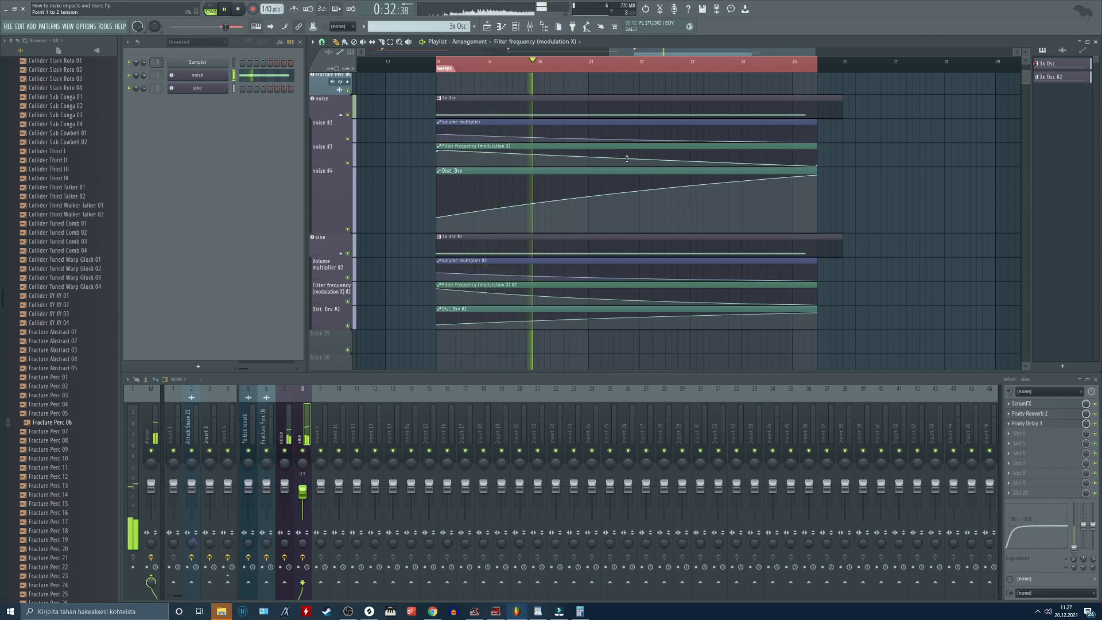
key(space)
Open Edison on the Master track and trim its recording to the latest full noise and sine sweep
click(154, 424)
scroll(865, 437, up, 3)
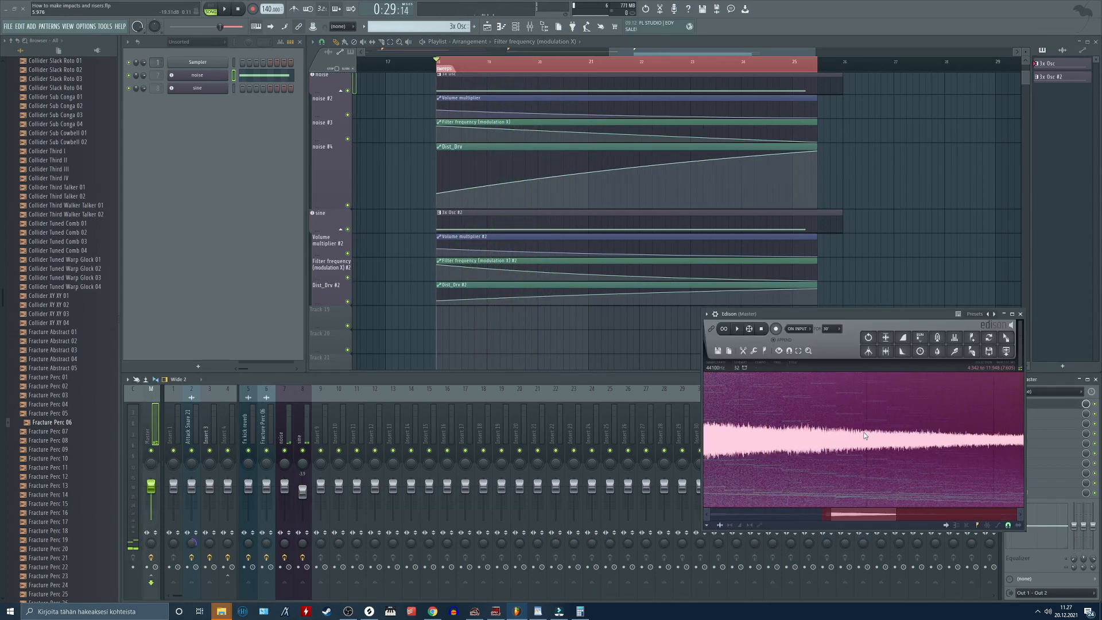
scroll(808, 436, down, 2)
scroll(751, 461, up, 3)
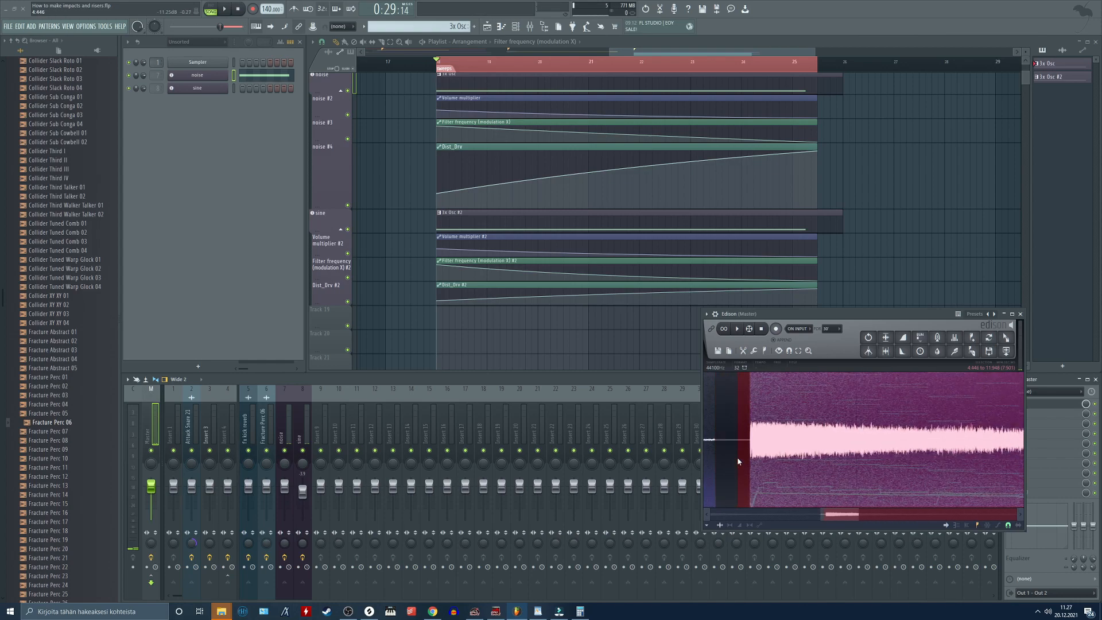
key(ctrl+n)
key(ctrl+z)
click(886, 351)
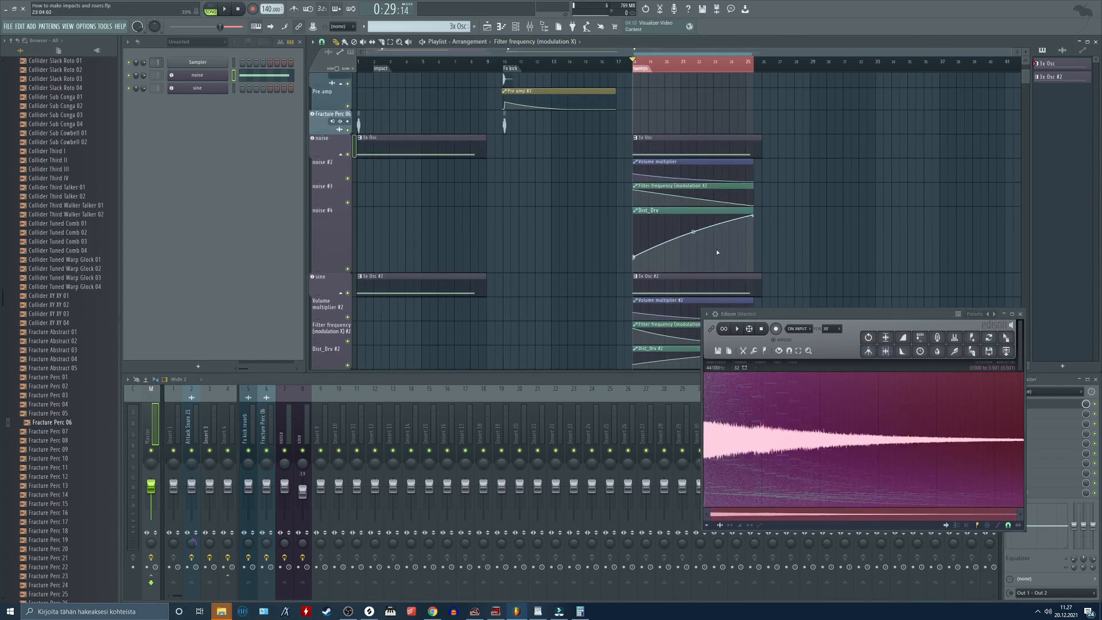
Remove the stray 3x Osc clips at the playlist's start and play the impact section from its marker
scroll(555, 246, up, 4)
click(371, 62)
key(space)
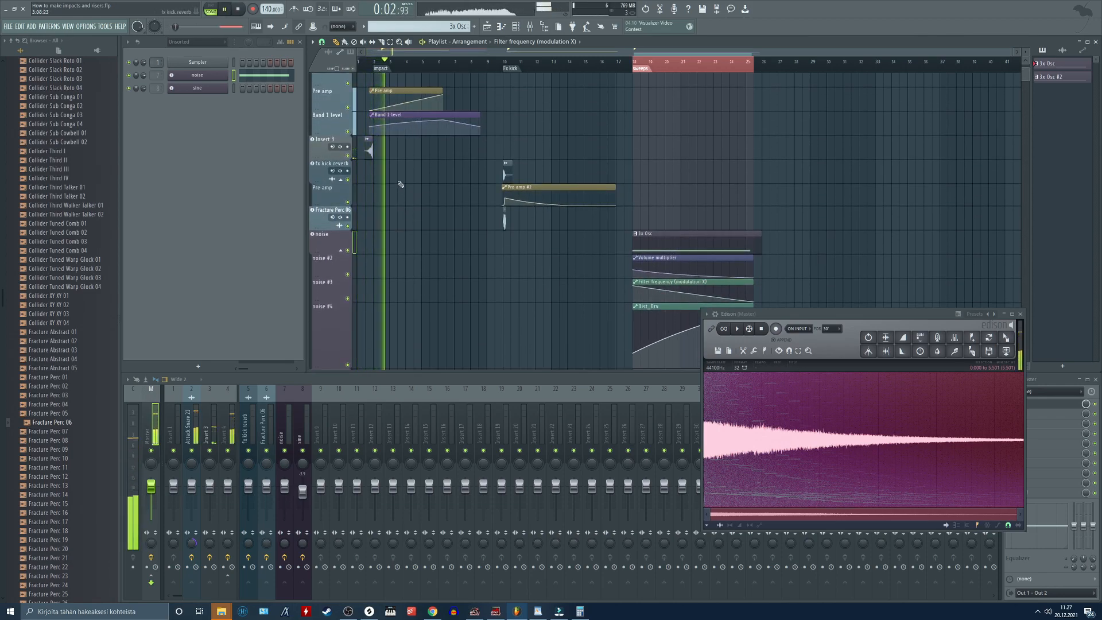
key(space)
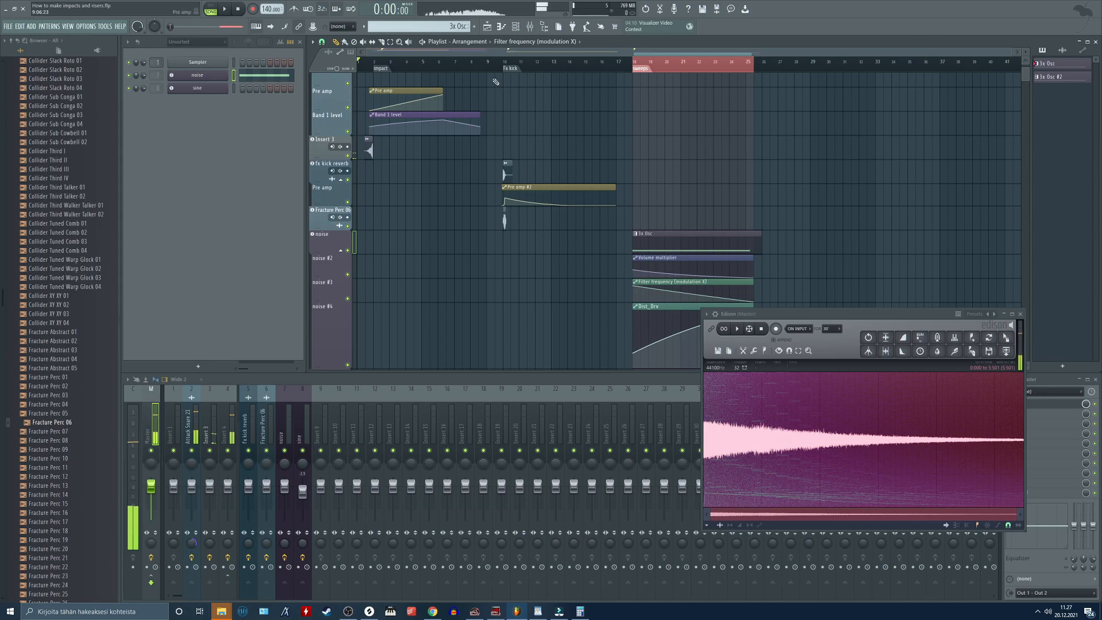
Play back the FX kick and sweep sections, and close the Edison window
click(498, 63)
drag(528, 127, 504, 122)
key(space)
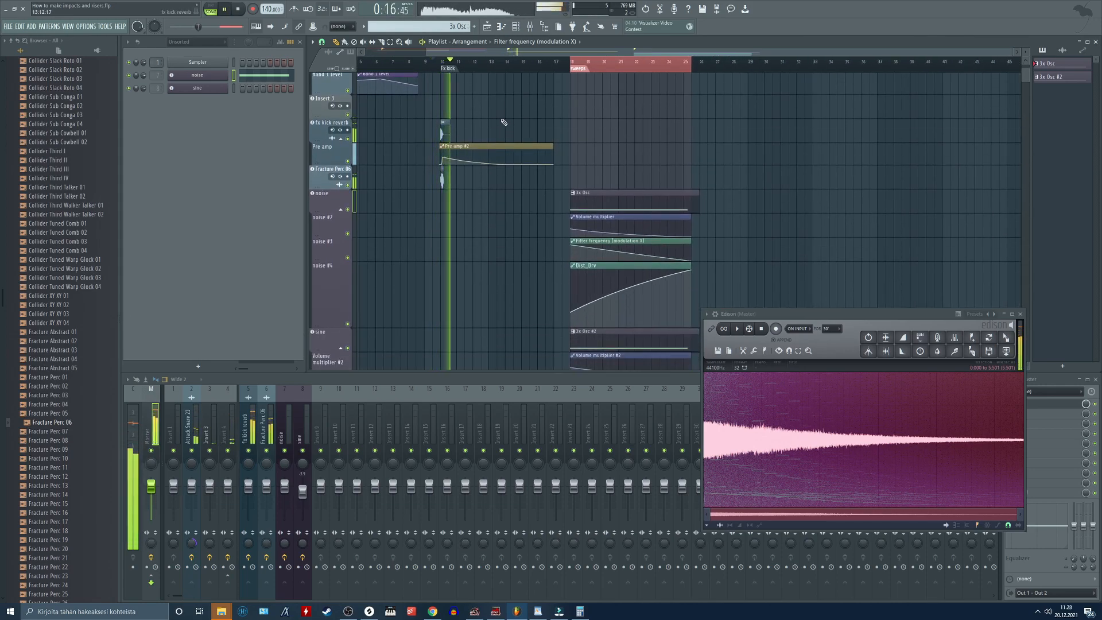
scroll(504, 122, down, 2)
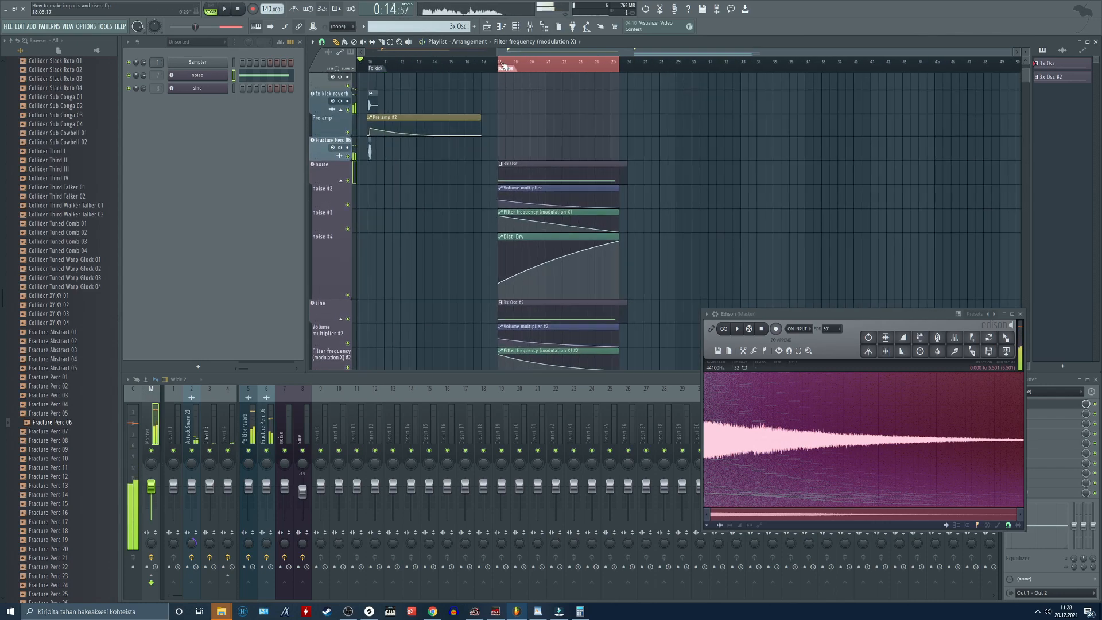
scroll(714, 131, down, 4)
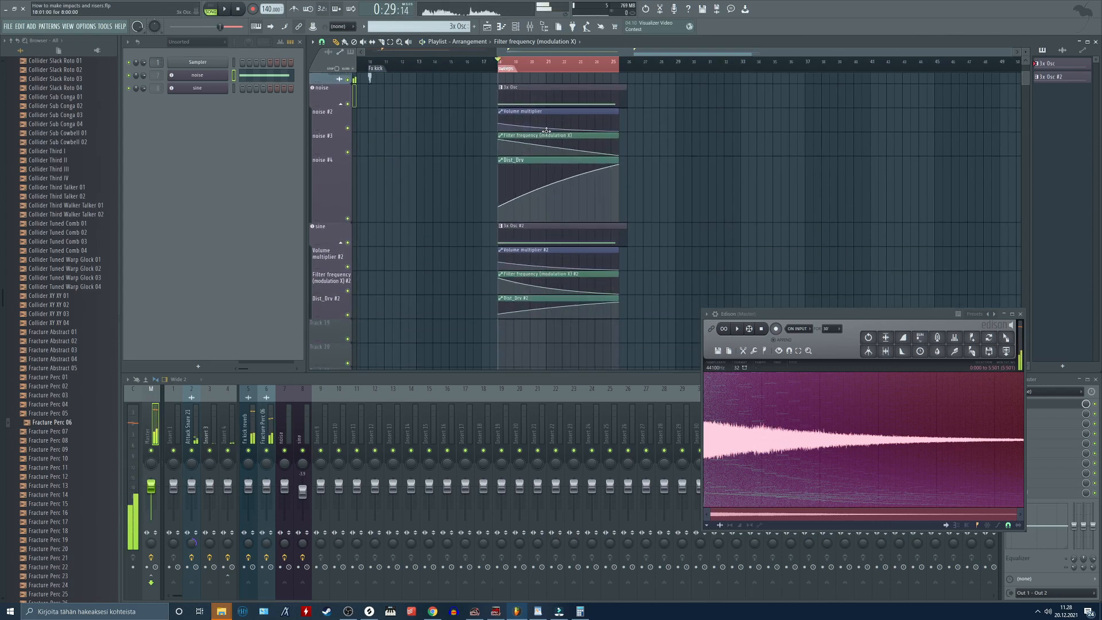
drag(714, 132, 680, 156)
key(space)
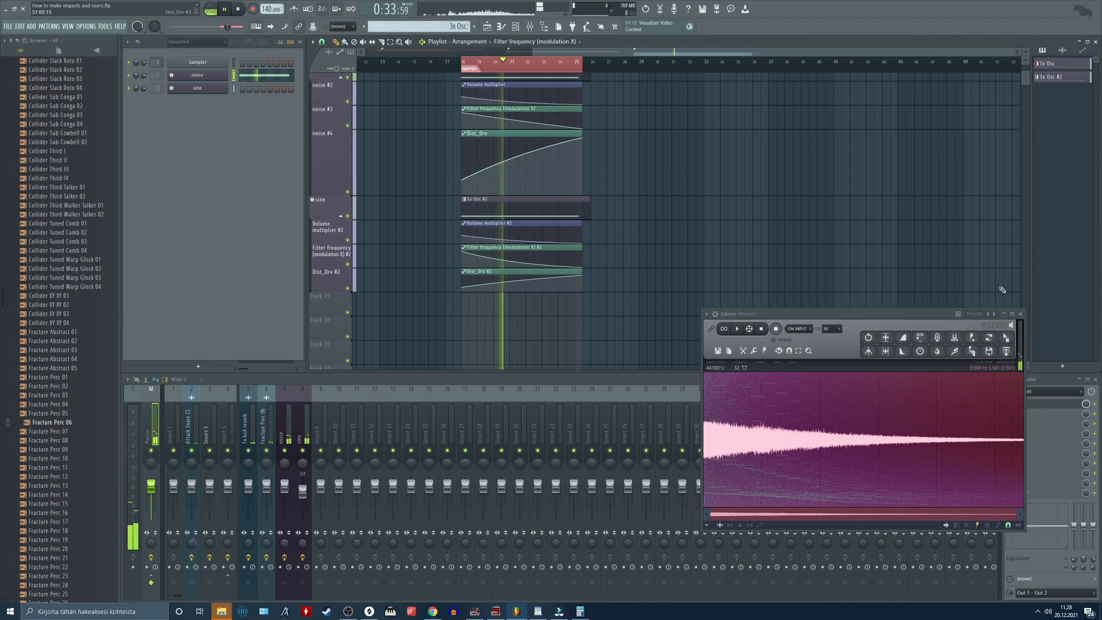
click(1021, 314)
key(space)
Reopen Edison on the Master track and reverse the recorded down-sweep into a riser
scroll(523, 67, up, 4)
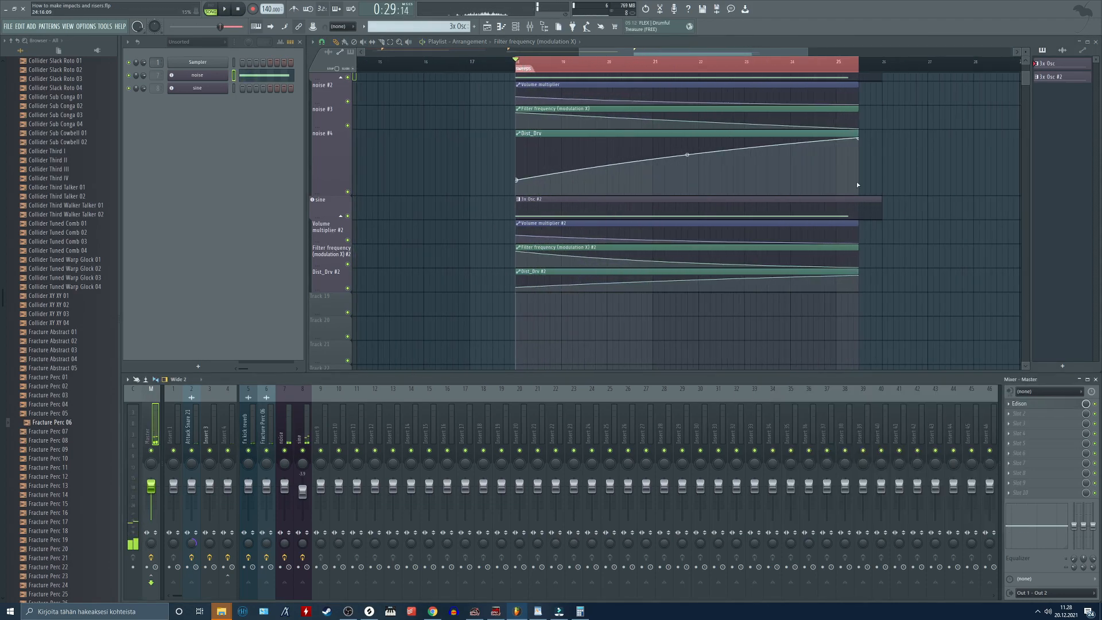
scroll(822, 189, down, 3)
click(1020, 403)
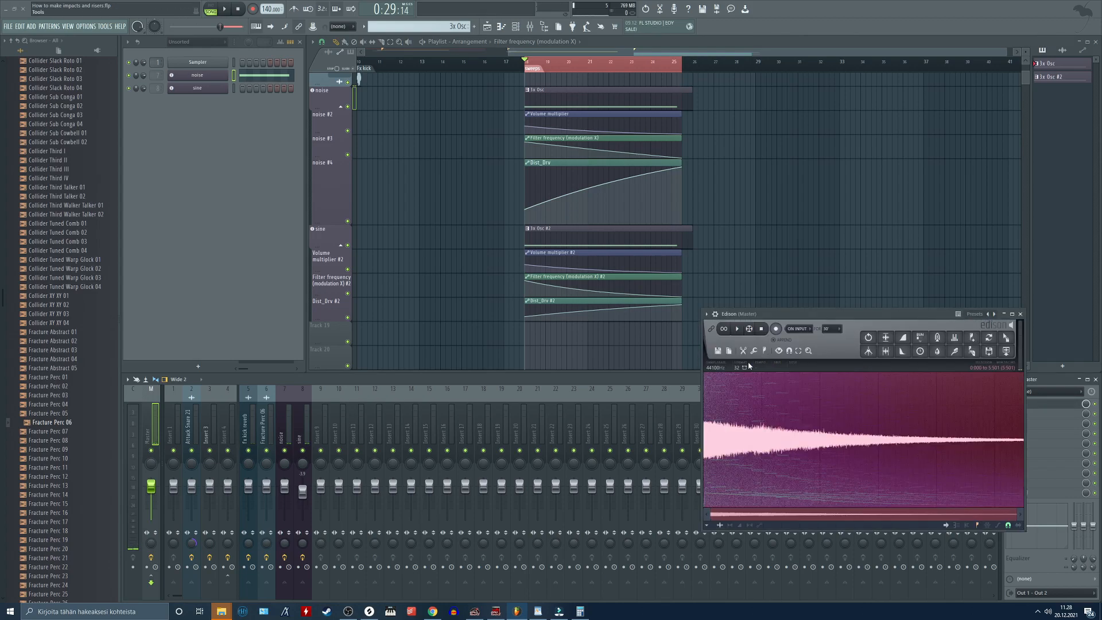
click(777, 353)
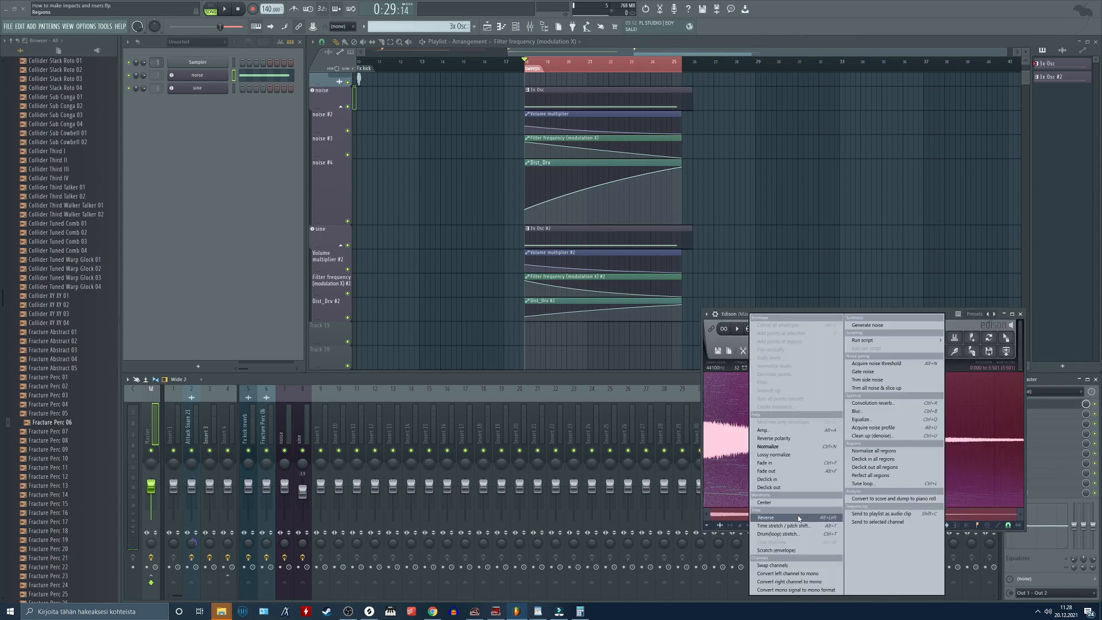
click(798, 518)
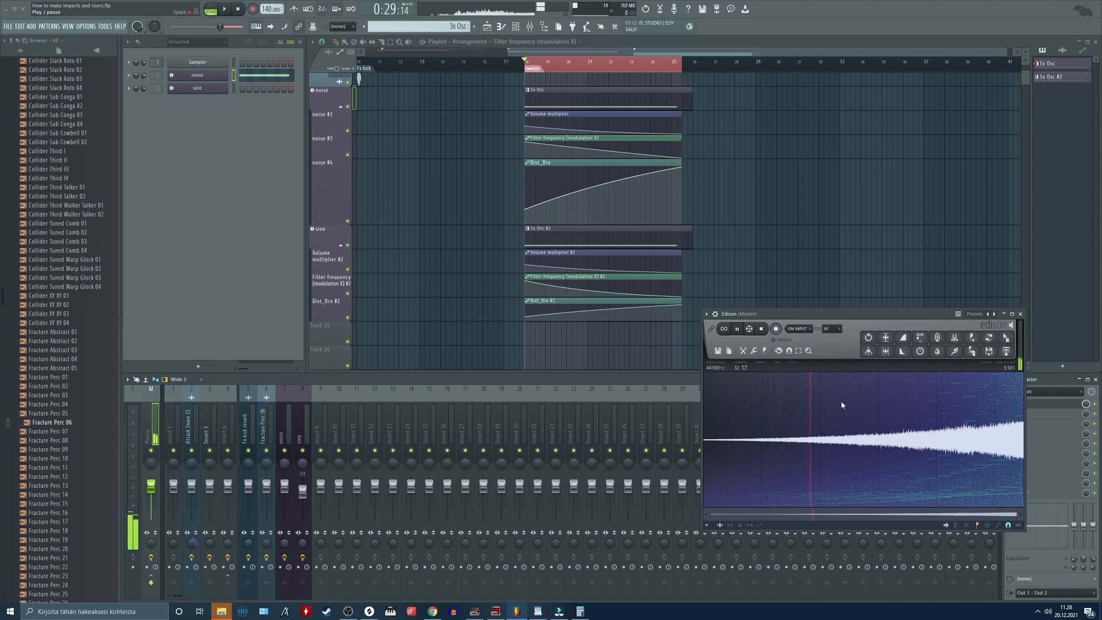